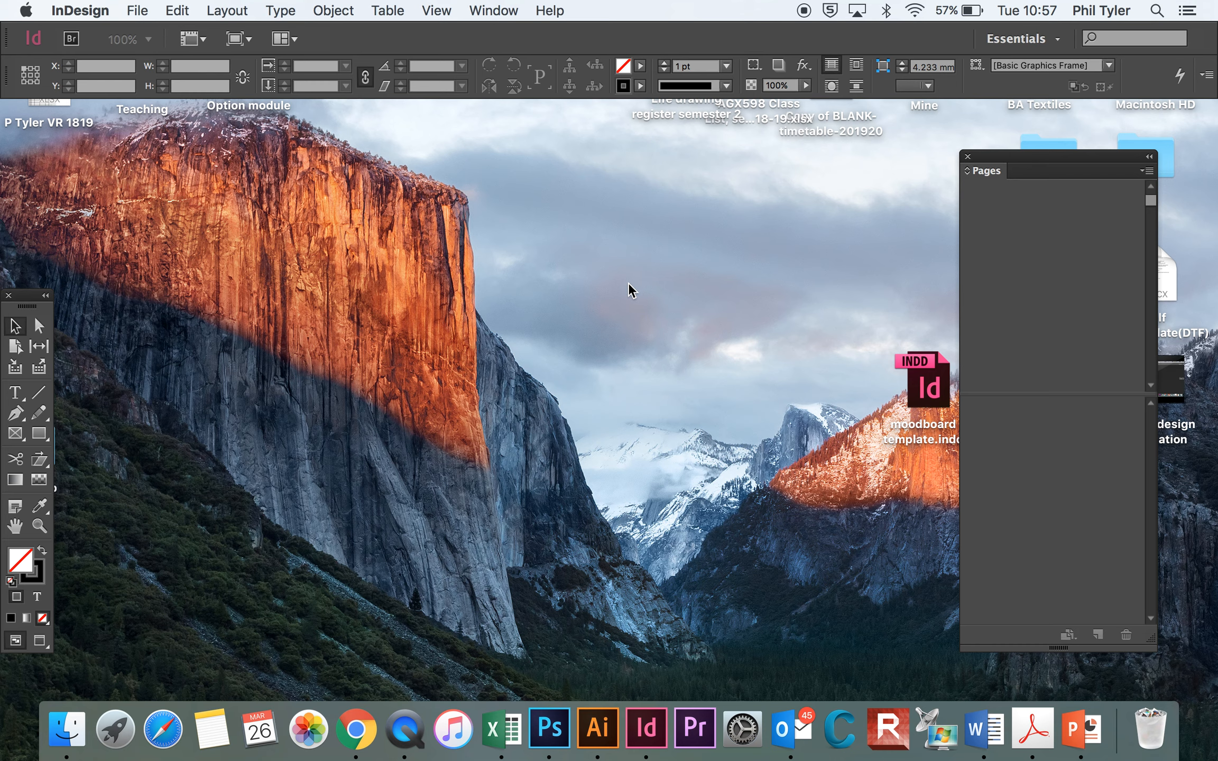
Step: Create a new print document with A3 page size in landscape orientation
left_click(137, 11)
mouse_move(146, 41)
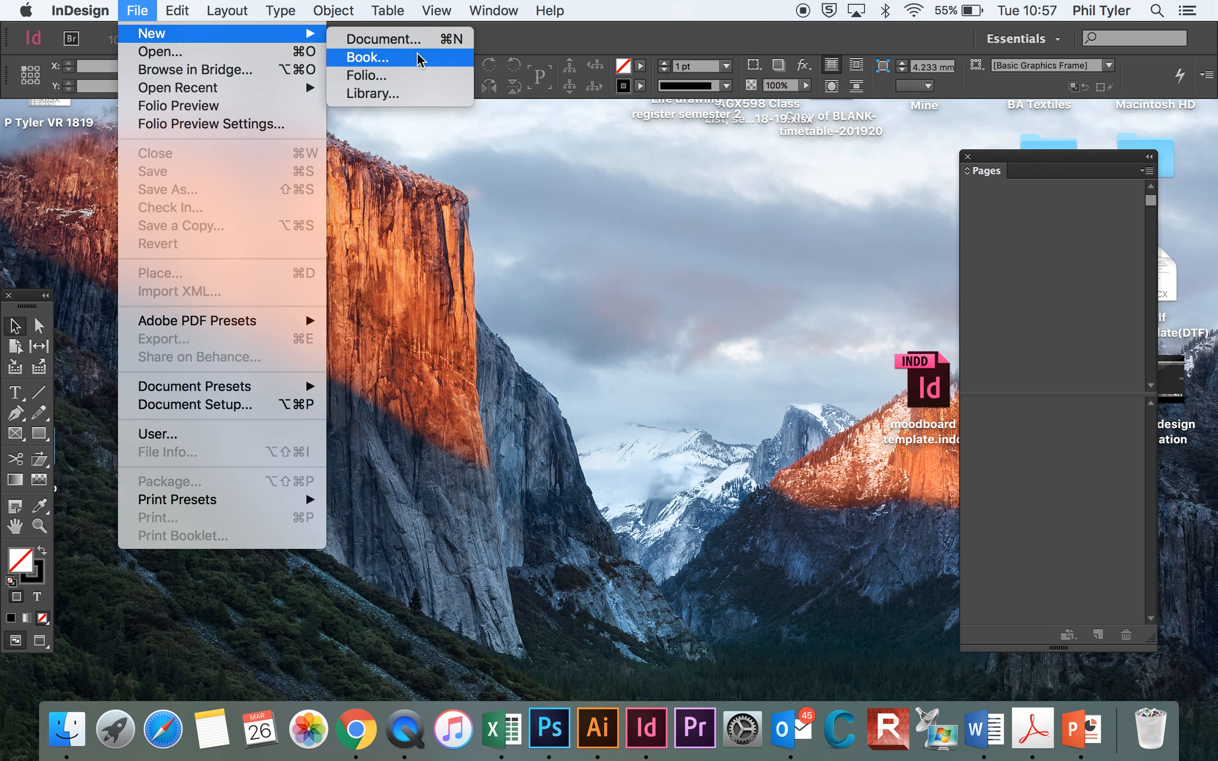
left_click(414, 37)
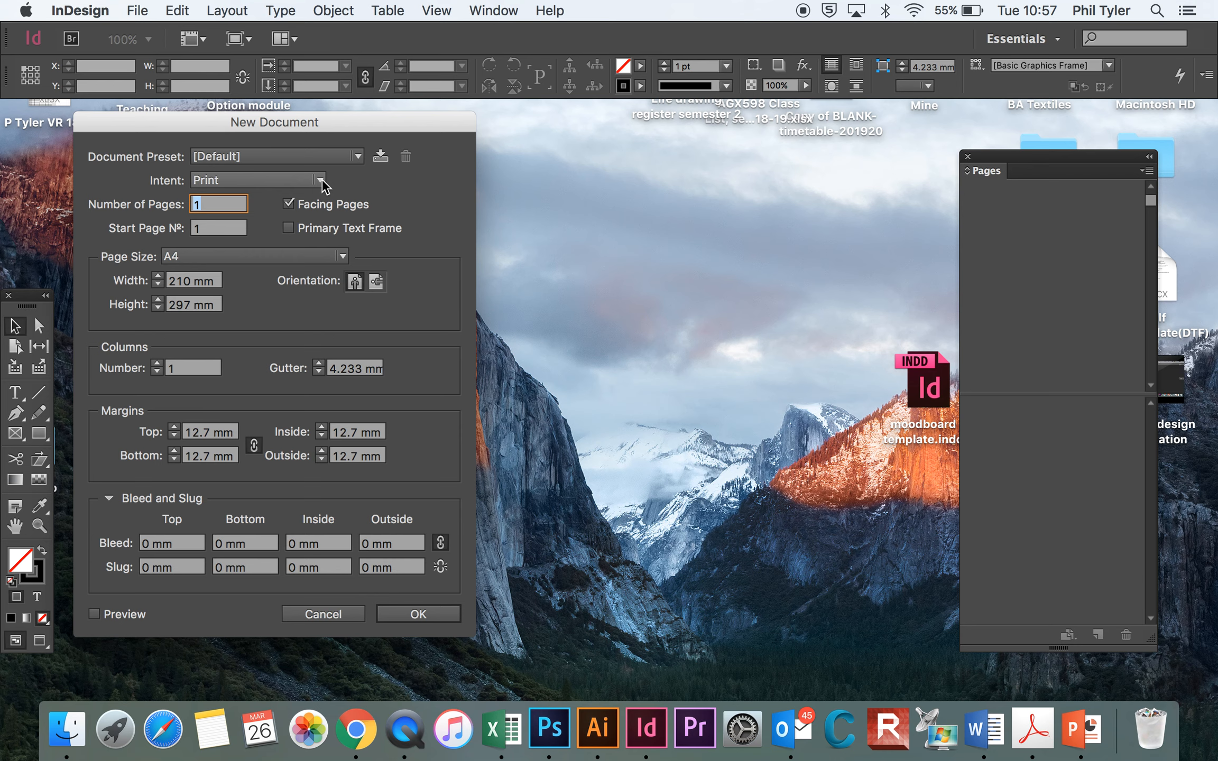
left_click(321, 178)
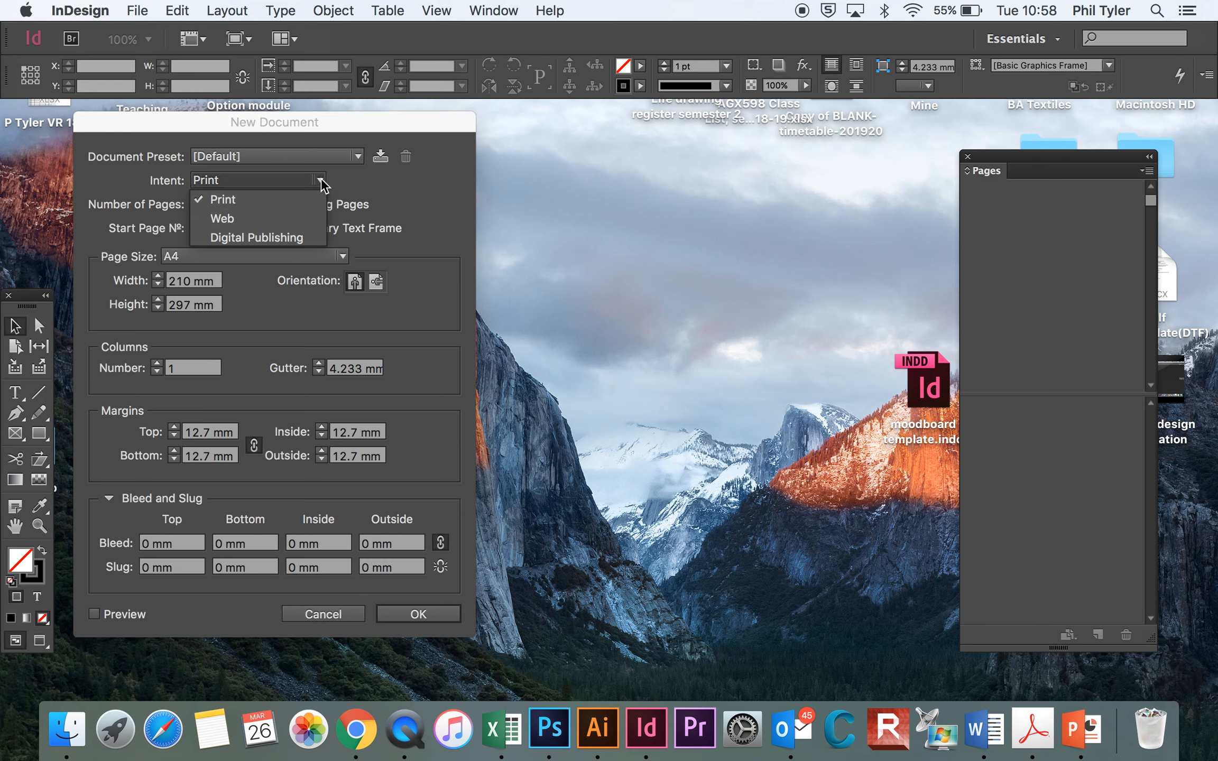
left_click(323, 184)
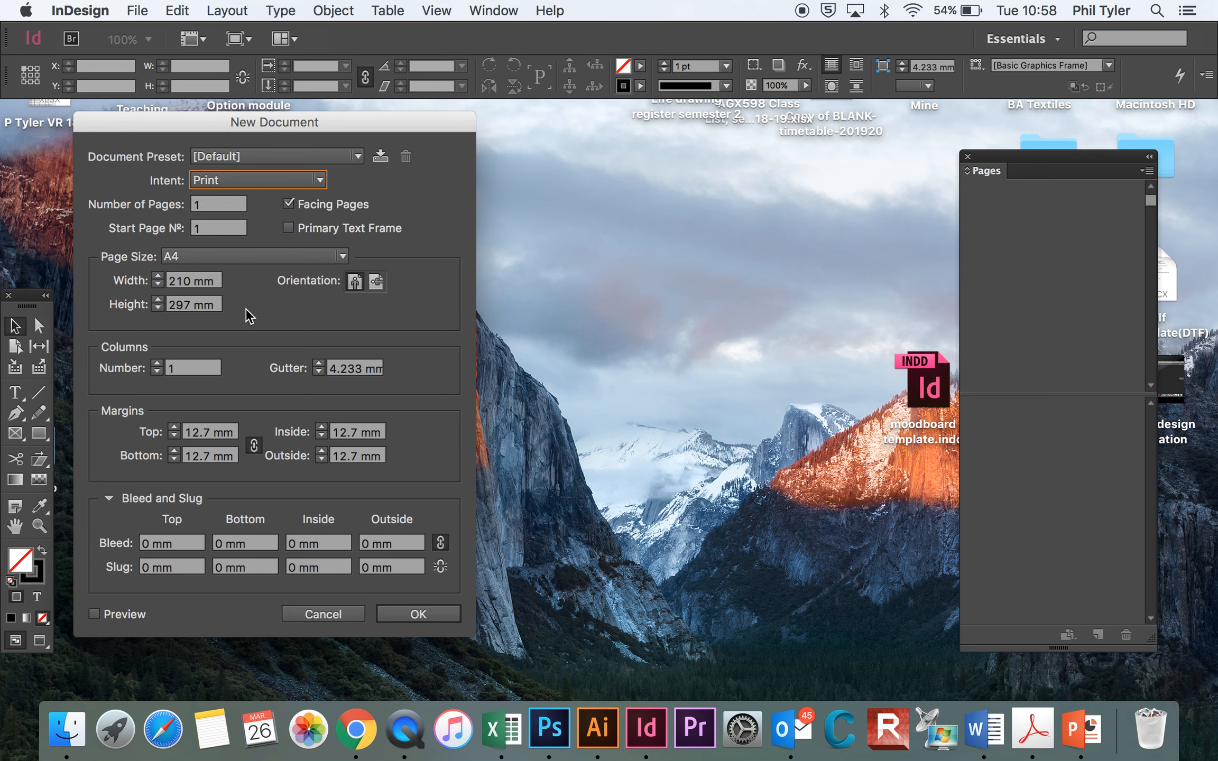
left_click(344, 255)
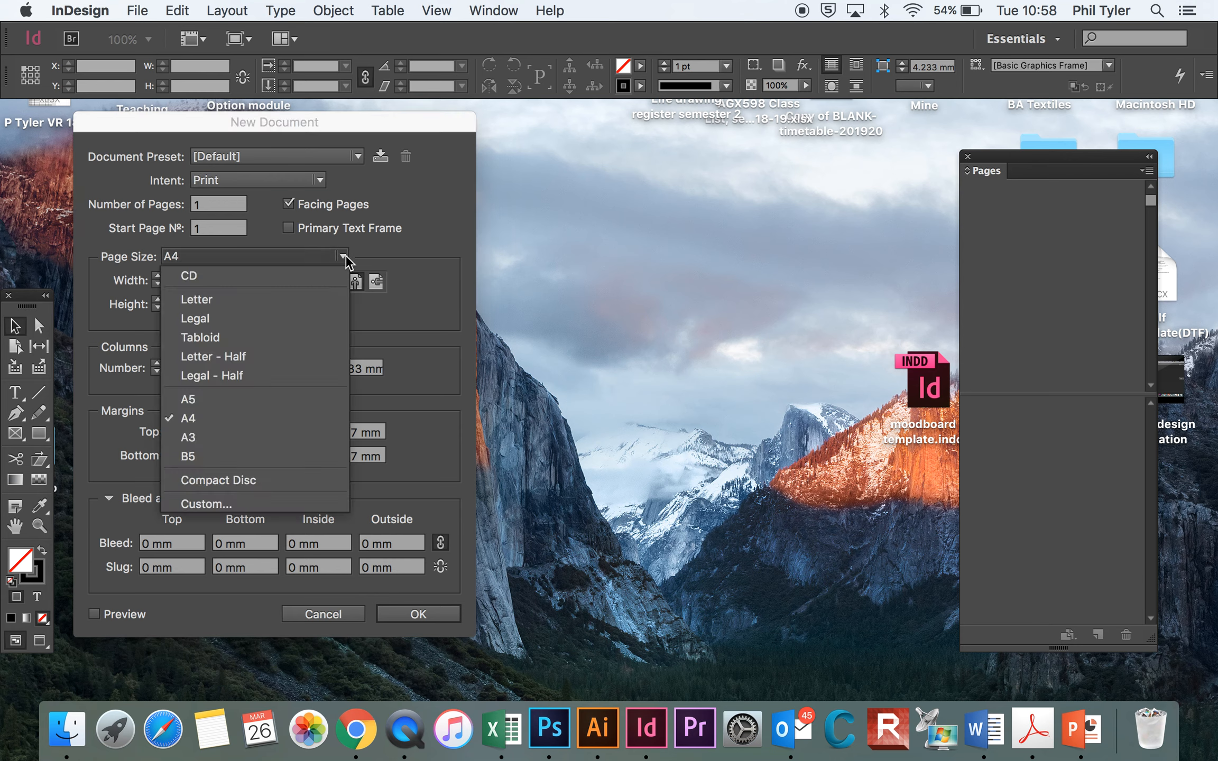
left_click(257, 437)
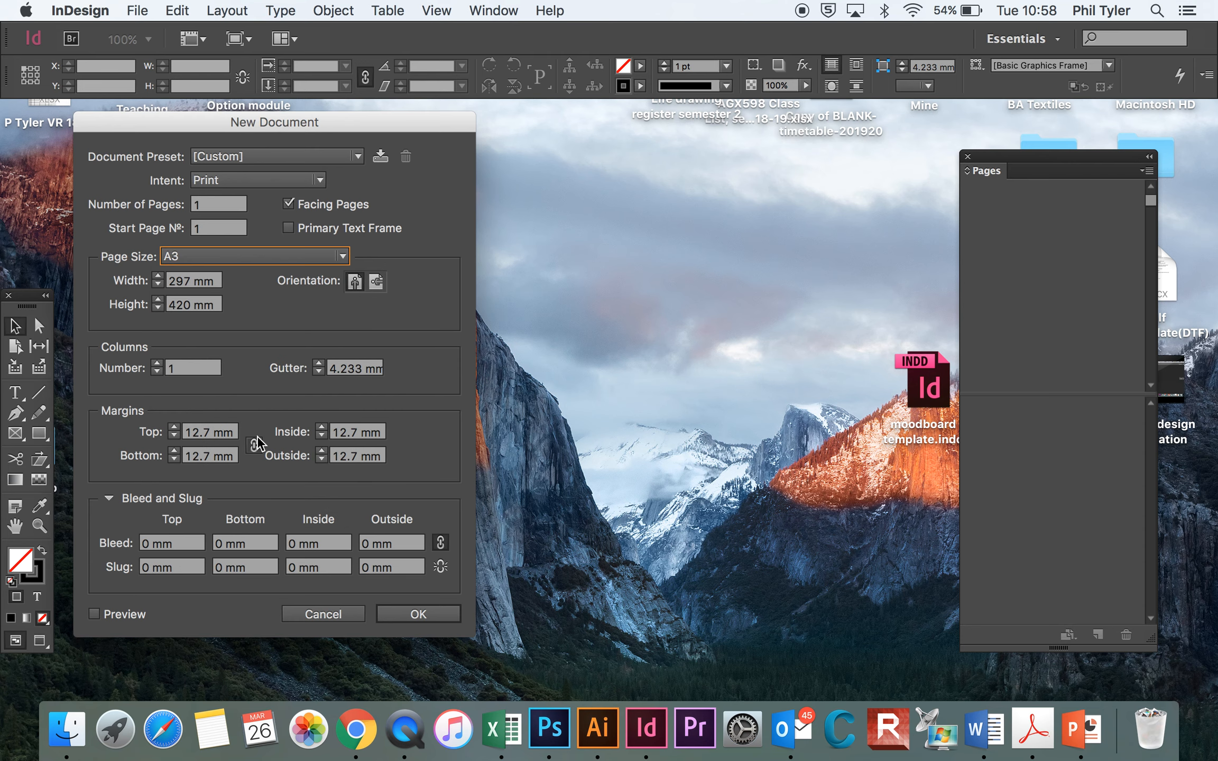
left_click(376, 286)
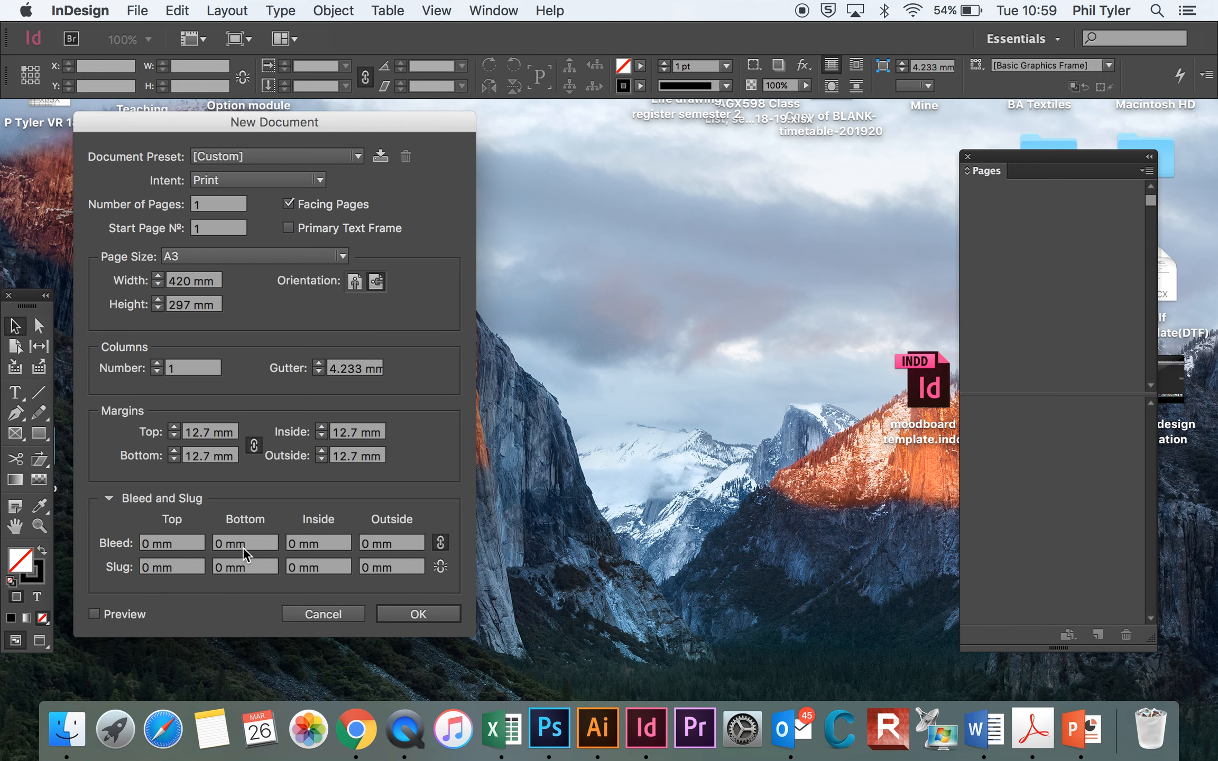
left_click(418, 615)
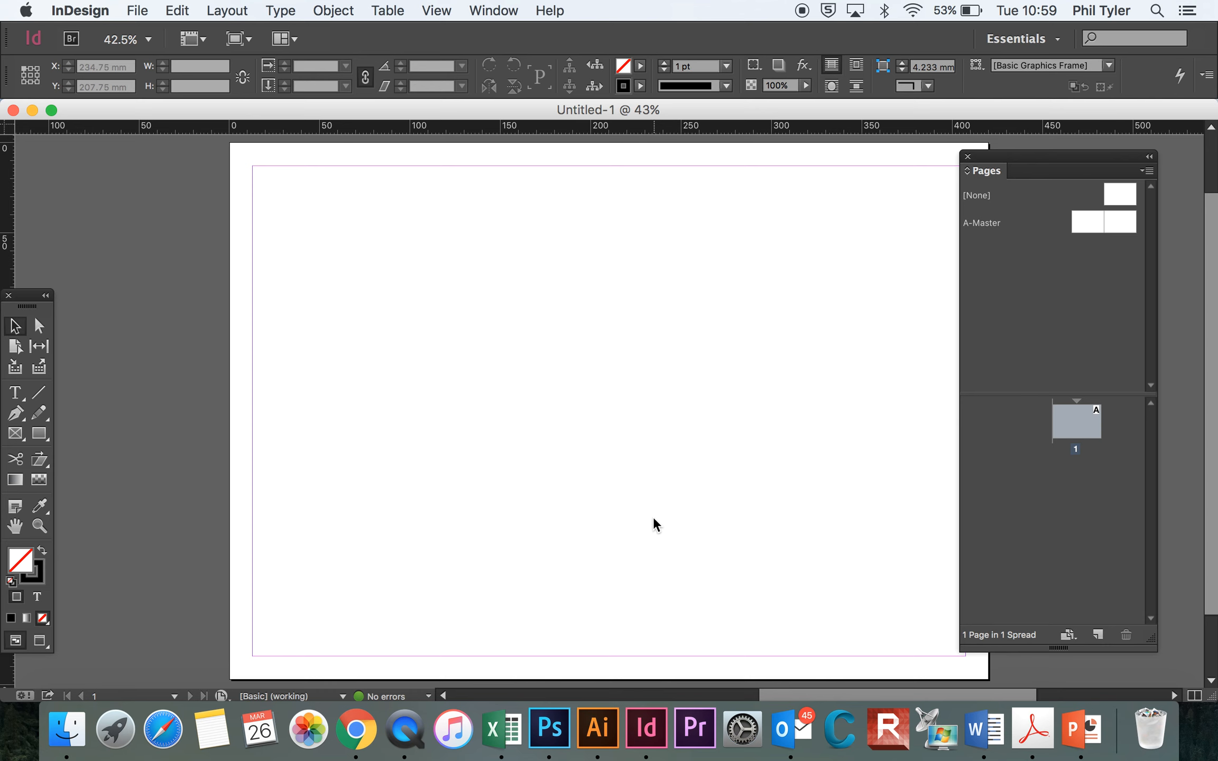
Step: Open the A-Master spread for editing and fit the whole spread in the window
left_click(1014, 221)
double_click(1101, 214)
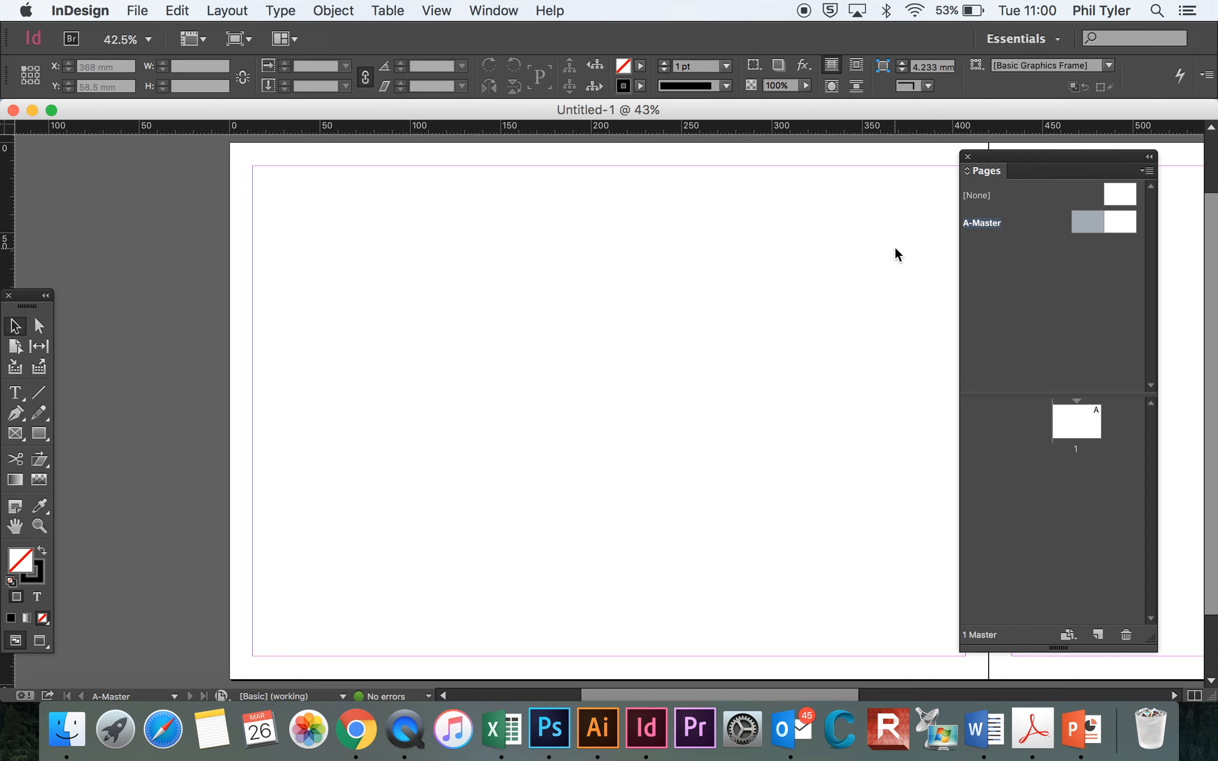
left_click(857, 113)
left_click_drag(858, 112, 824, 100)
key("super+alt+0")
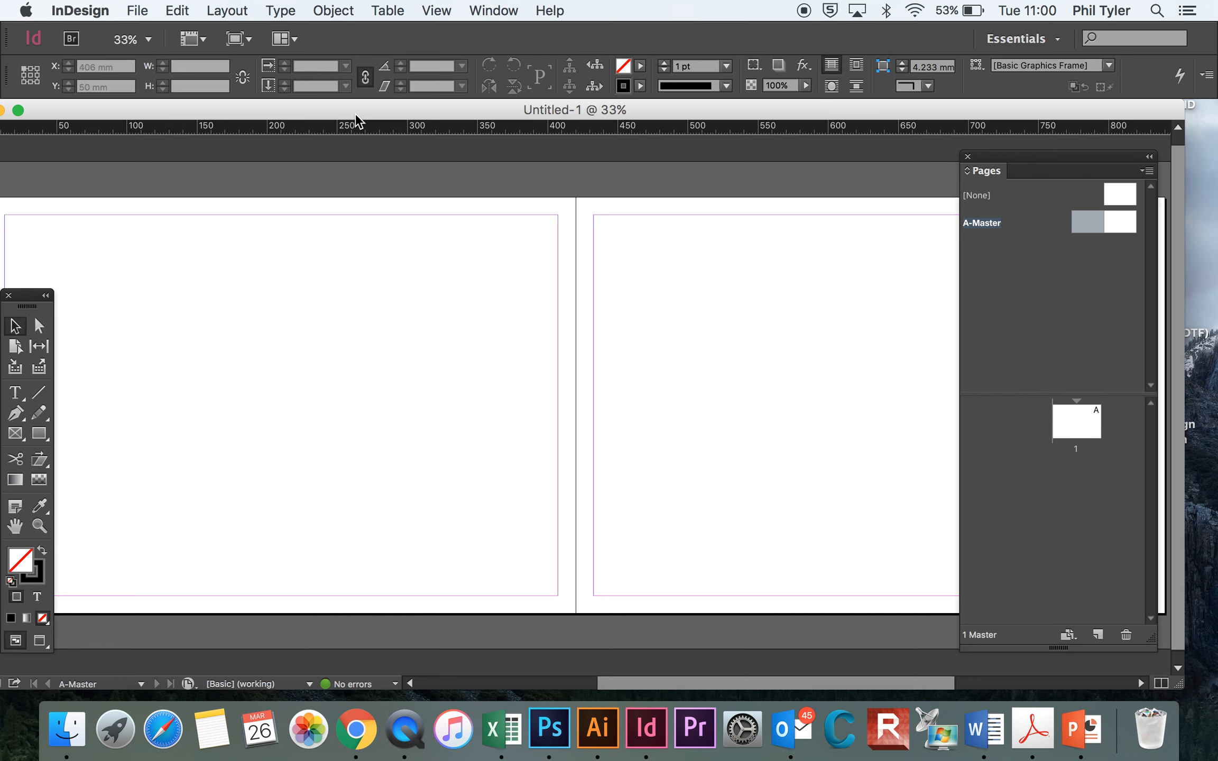
Step: Create page guides on the A-Master spread with 4 rows and 3 columns
left_click(235, 12)
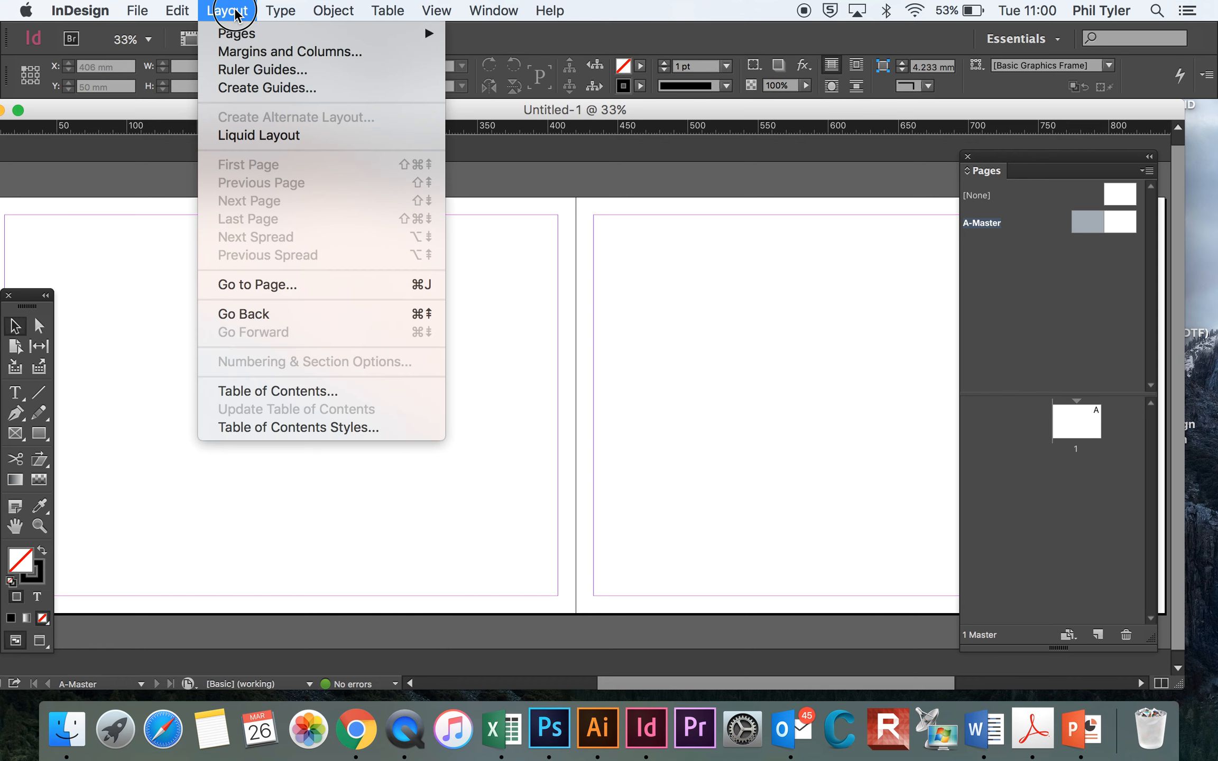
left_click(236, 86)
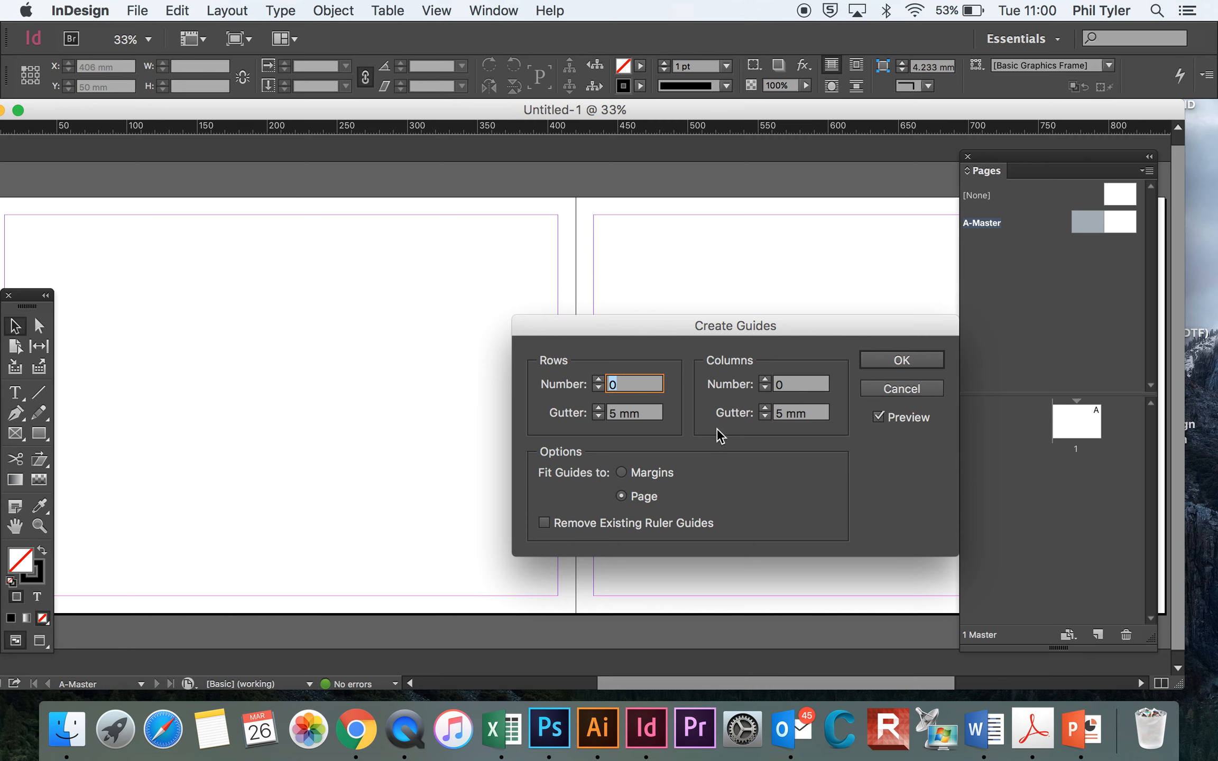
left_click(598, 380)
left_click(598, 380)
left_click(598, 380)
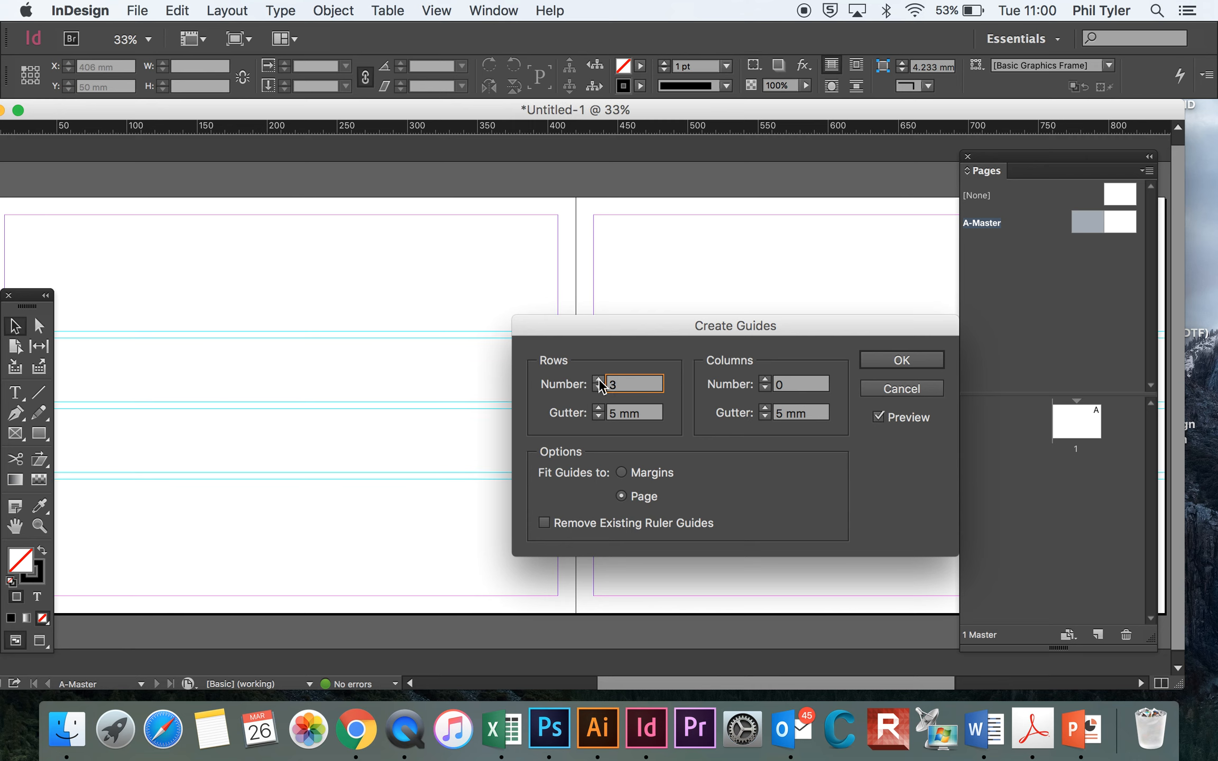
left_click(598, 380)
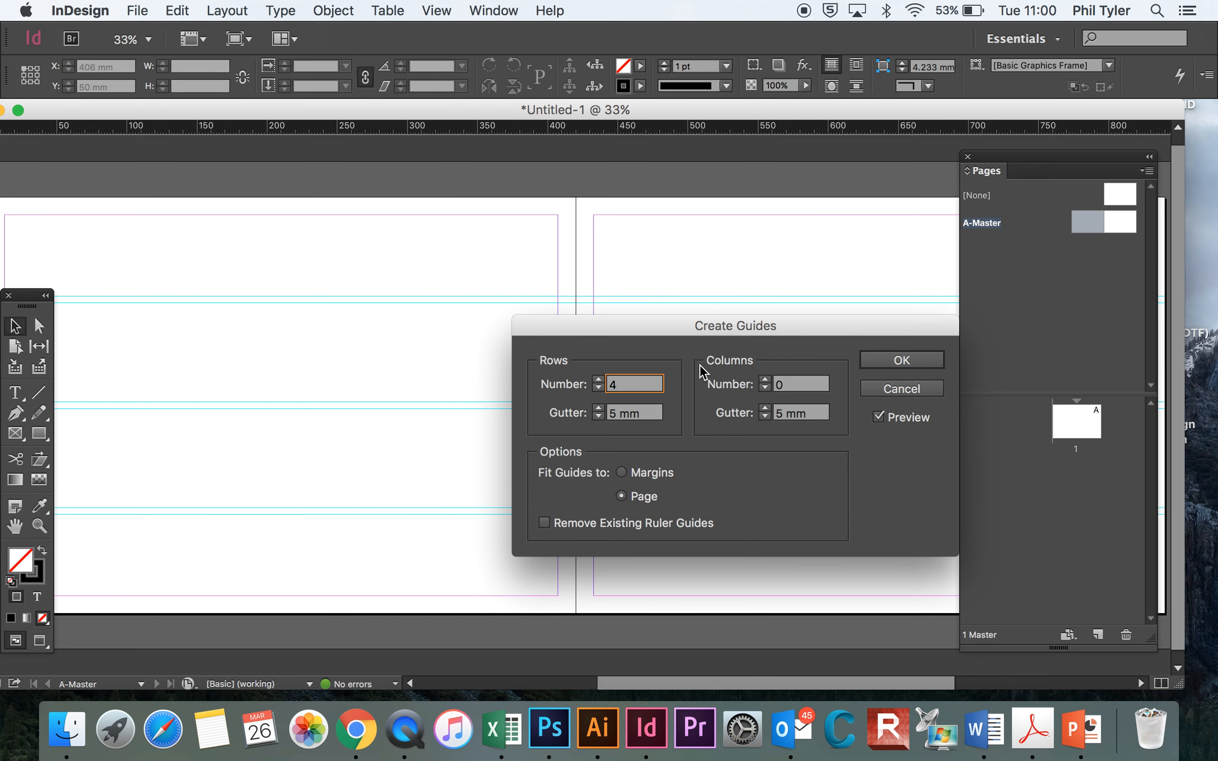
left_click(766, 380)
left_click(765, 380)
left_click(765, 380)
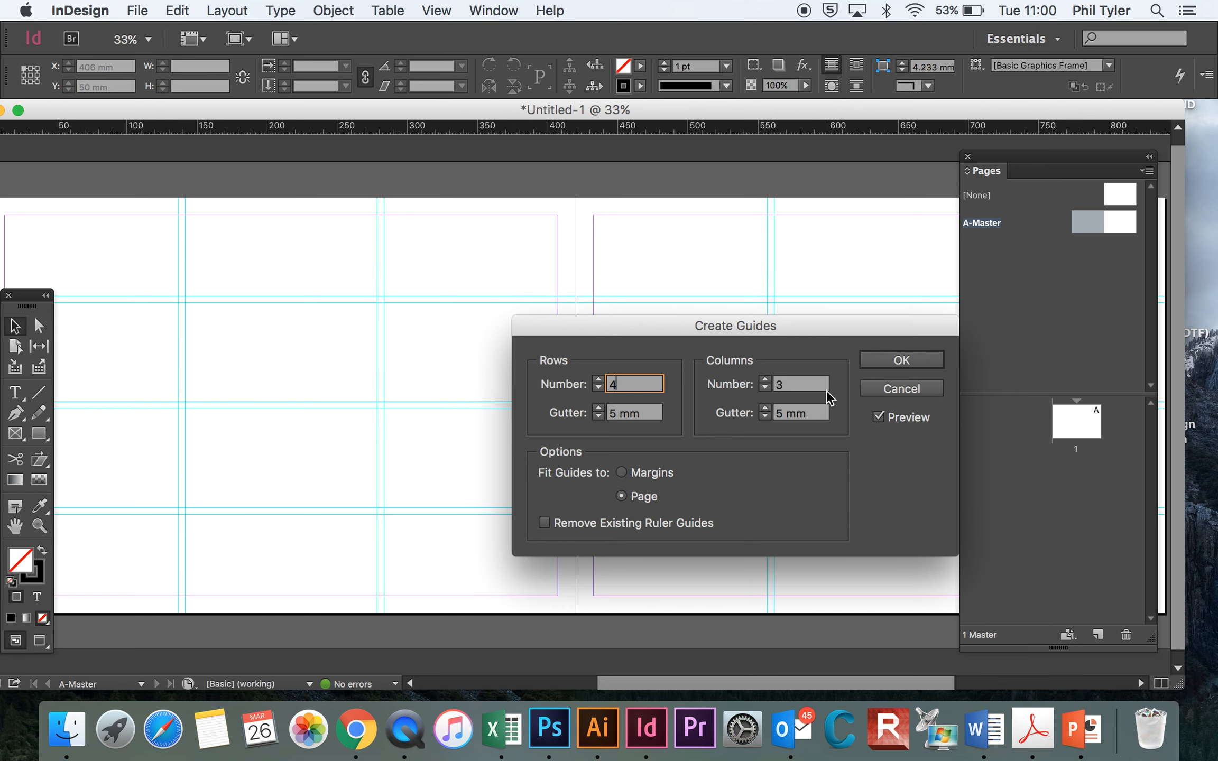
left_click(899, 360)
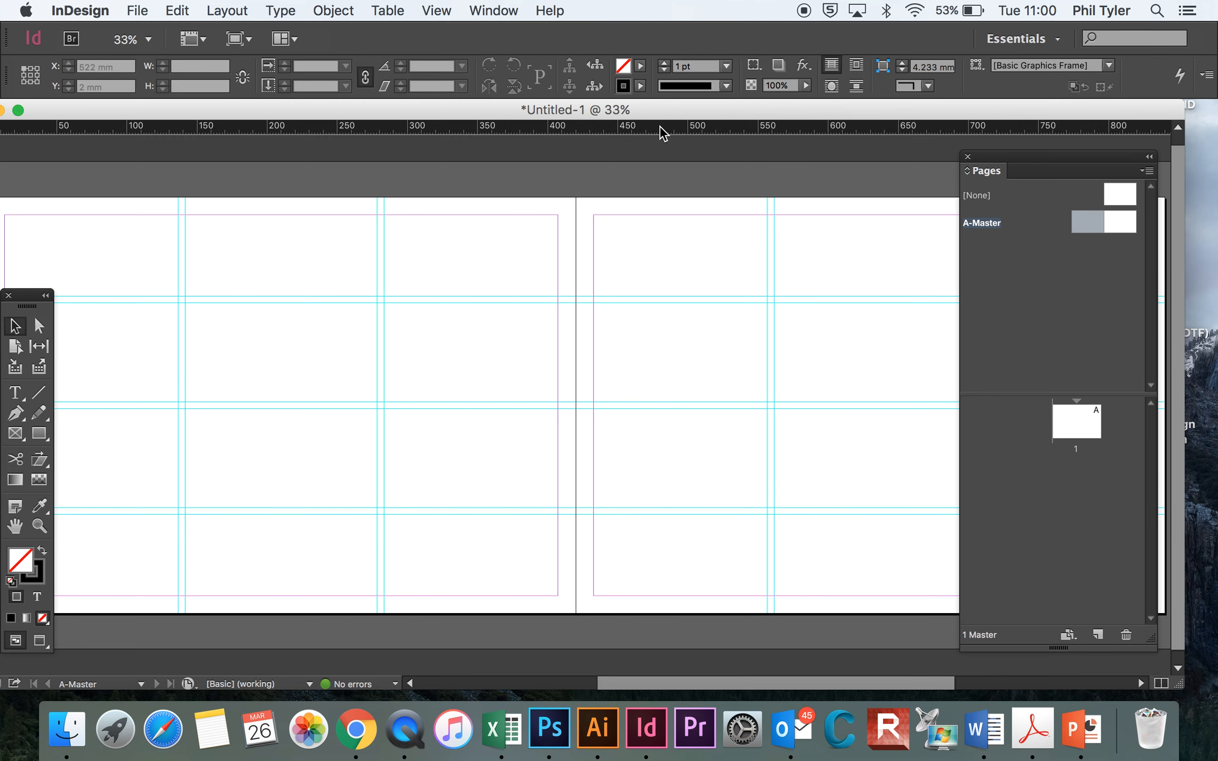
Step: Add a second master spread, B-Master, to the document
left_click_drag(660, 111, 721, 104)
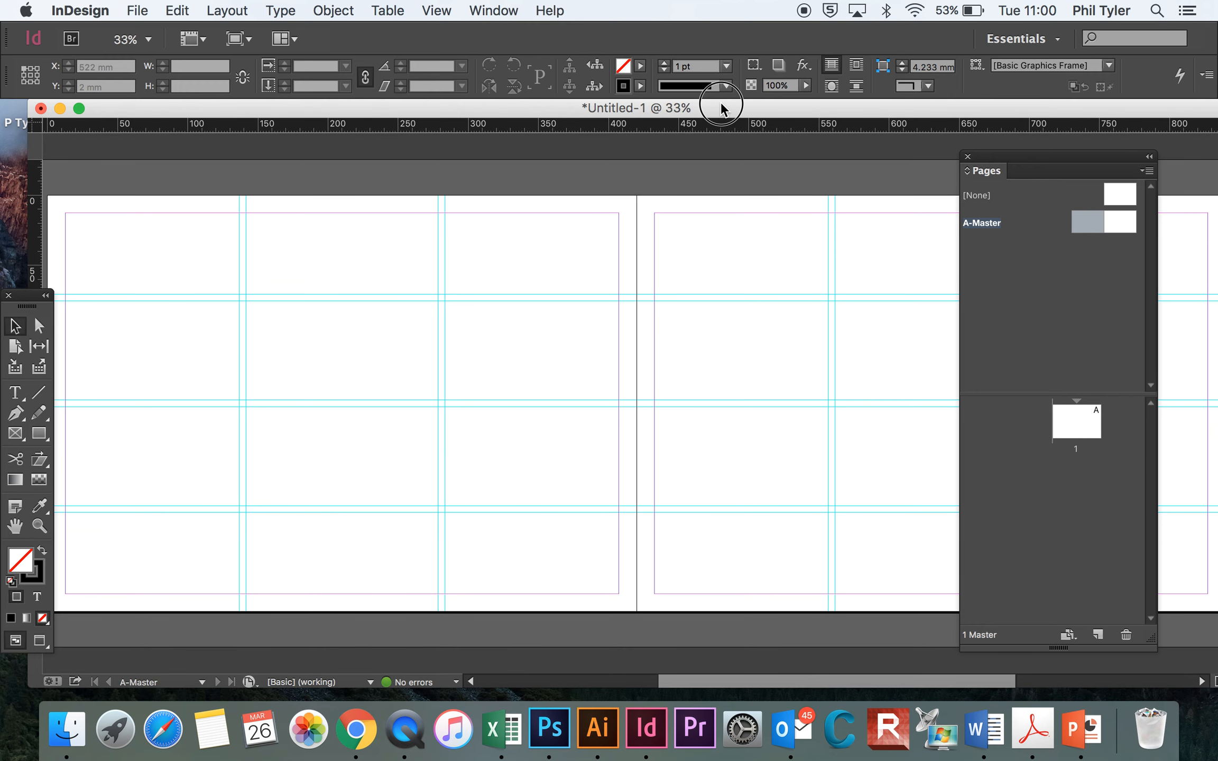
left_click(1061, 218)
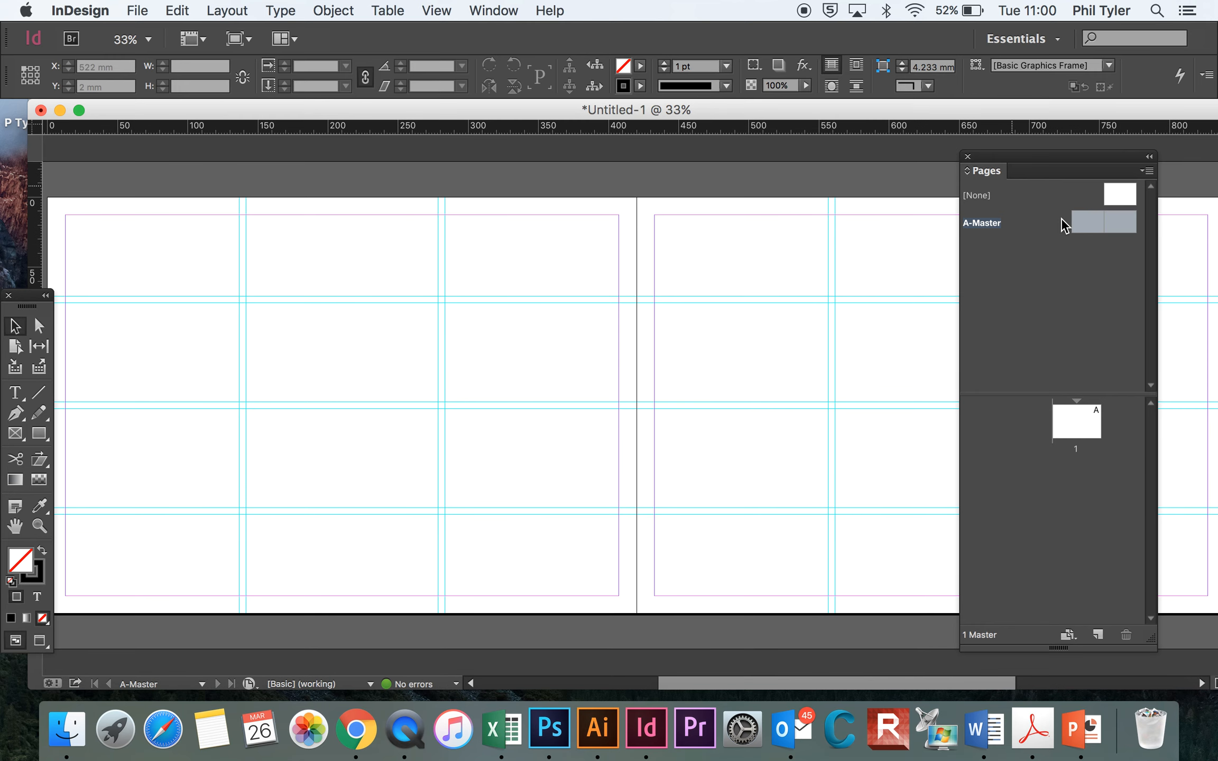
left_click(1098, 634)
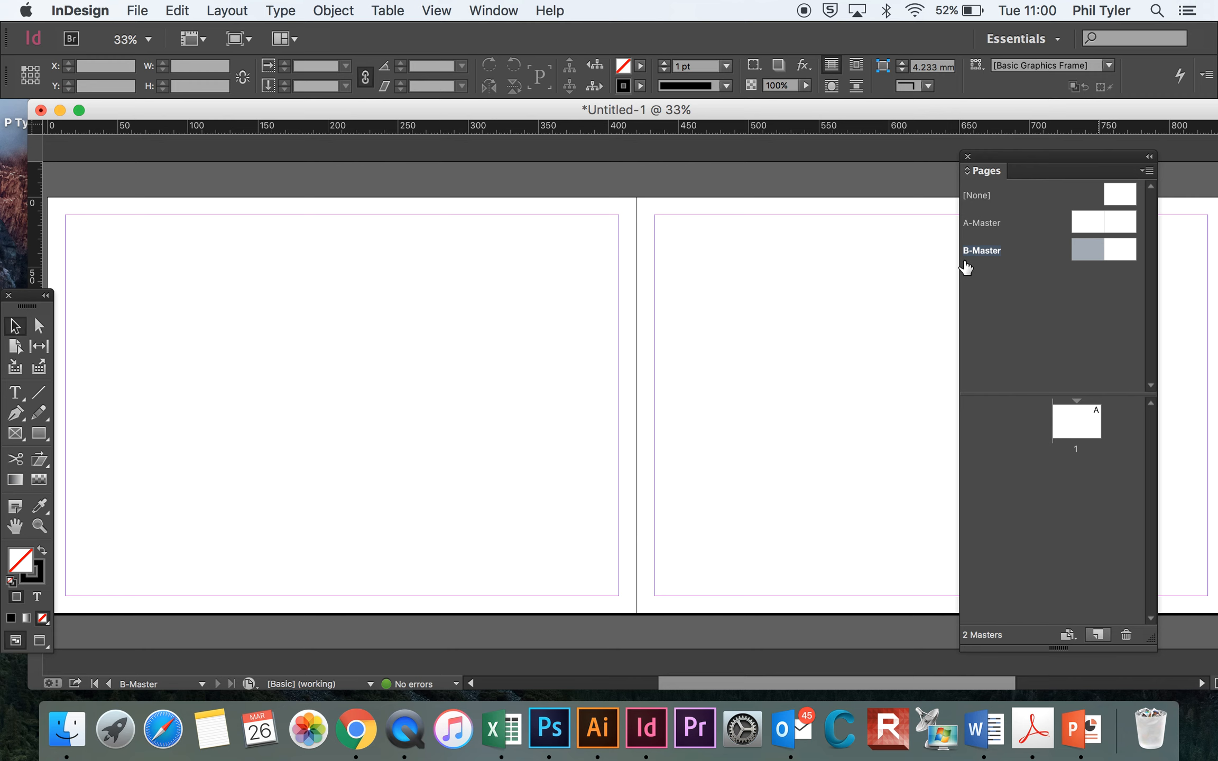
Step: Start creating guides on the B-Master spread and set the number of rows to 6
left_click(230, 10)
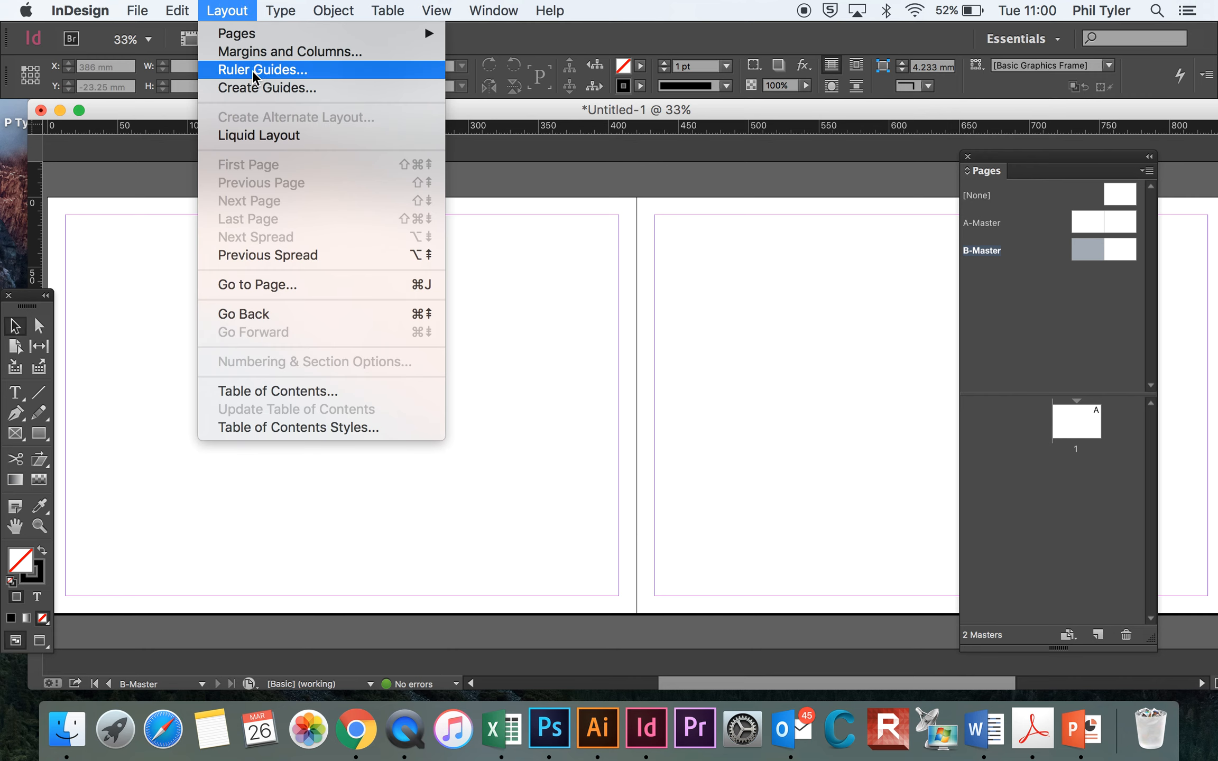
left_click(256, 86)
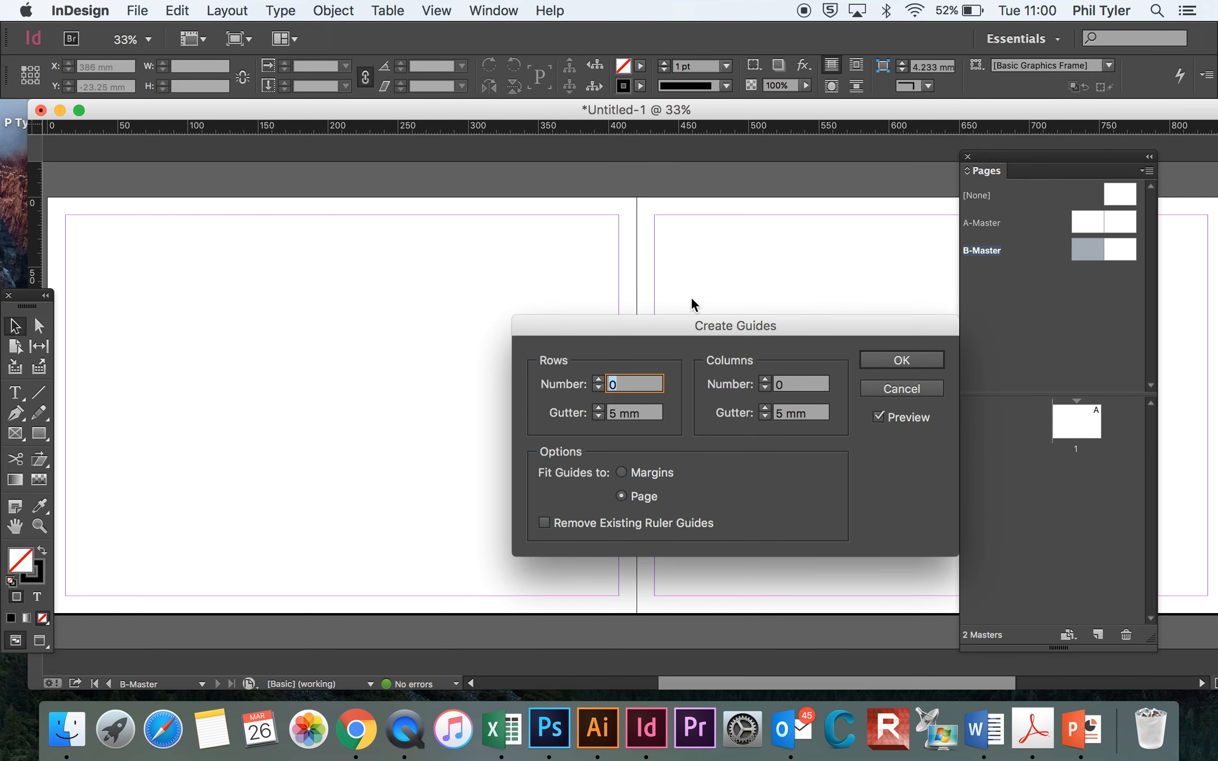
left_click(598, 379)
left_click(598, 380)
left_click(597, 380)
left_click(598, 380)
left_click(598, 380)
left_click(597, 379)
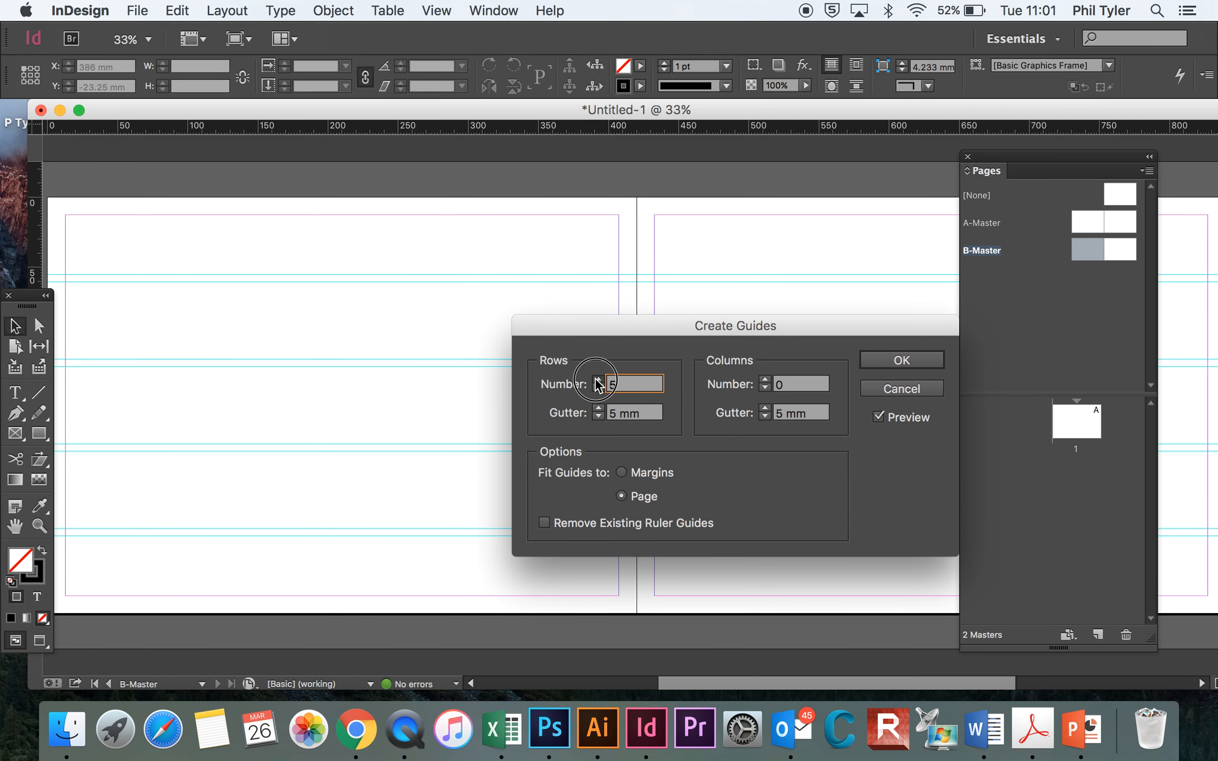
Step: Set the number of guide columns to 6 and apply the guides to B-Master
left_click(765, 379)
left_click(765, 379)
left_click(766, 380)
left_click(765, 380)
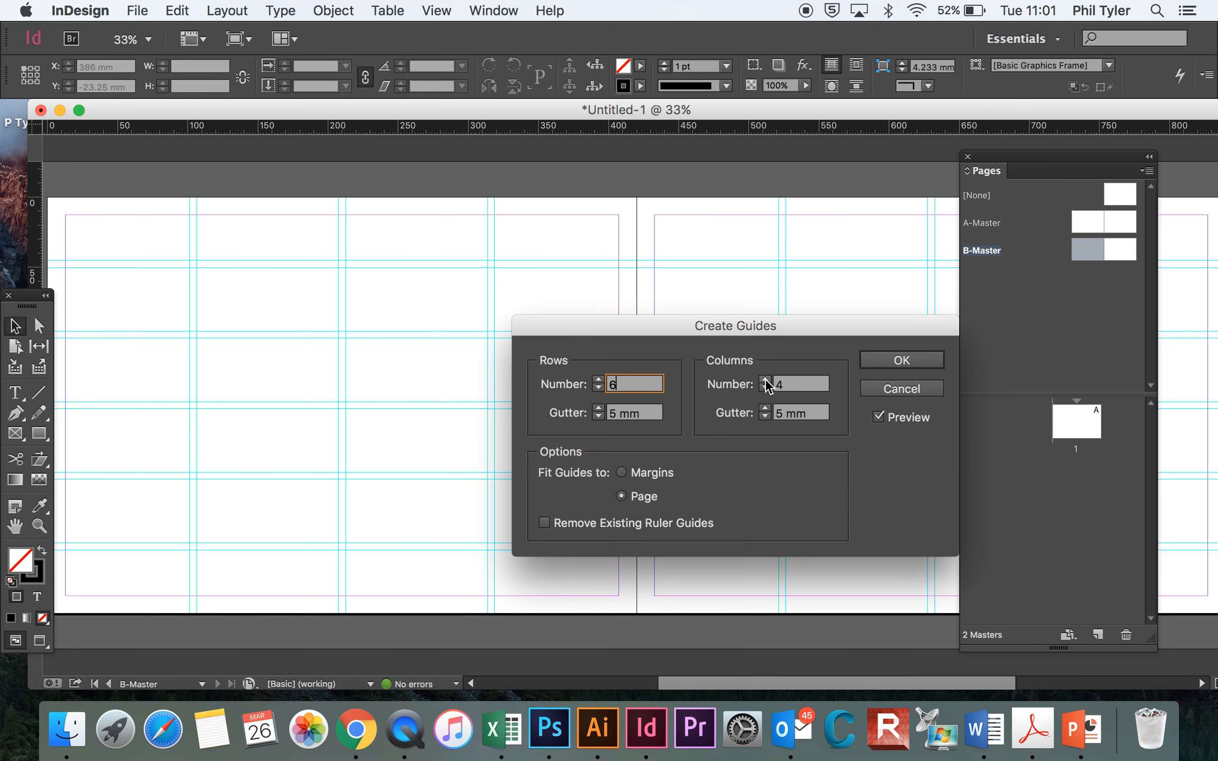
left_click(765, 380)
left_click(765, 380)
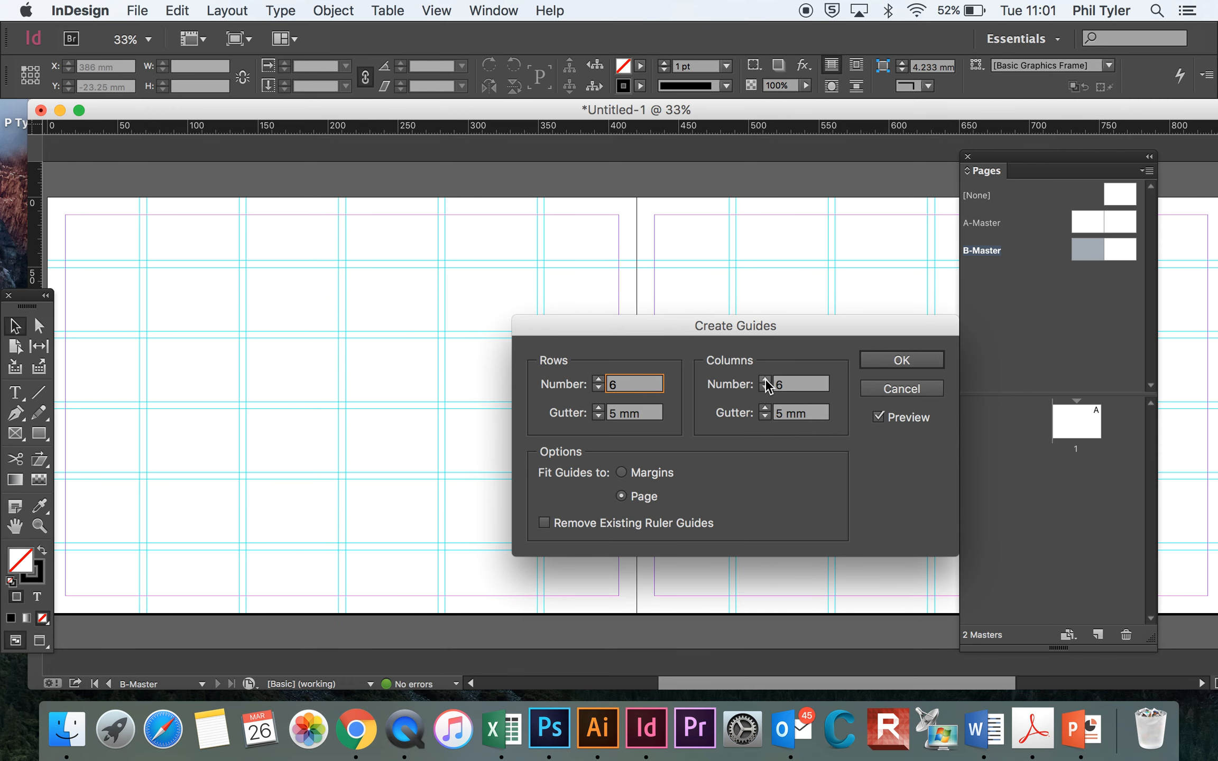
left_click(921, 355)
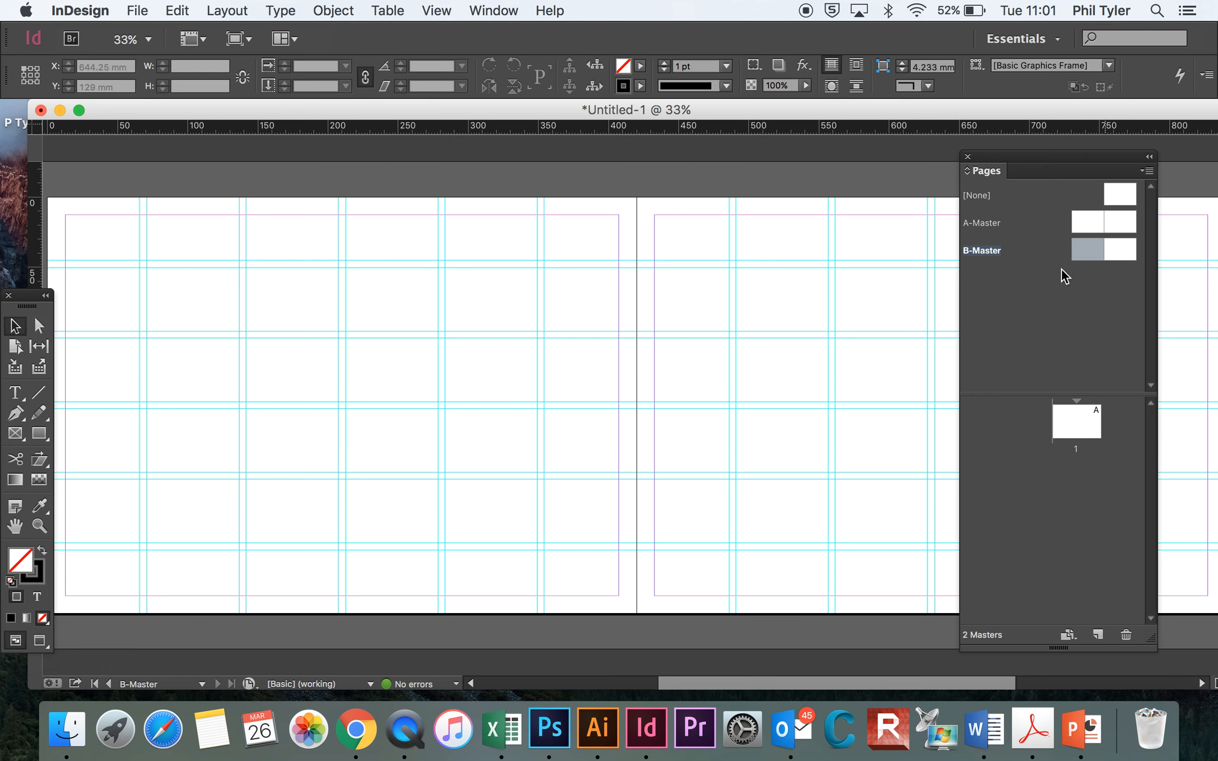
Step: Draw a 420 by 297 mm rectangle covering B-Master's left-hand page and fill it with [Black]
left_click(1013, 249)
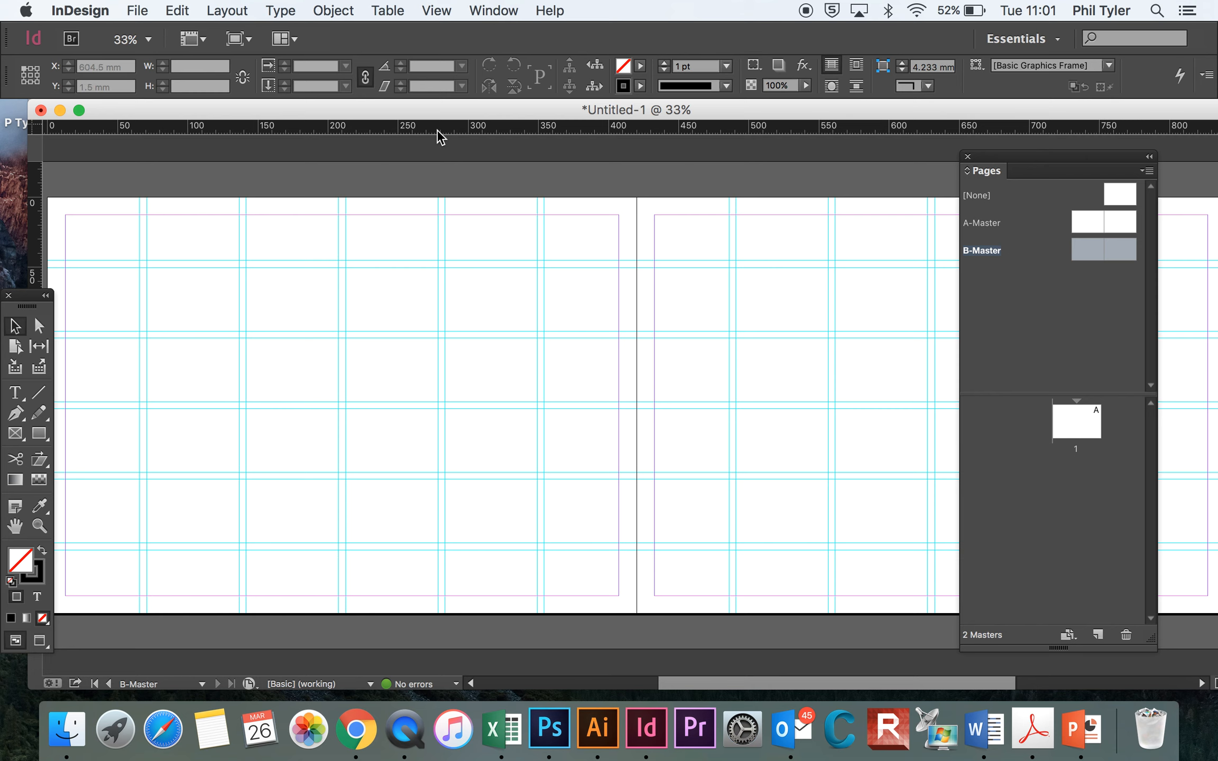
left_click(39, 433)
mouse_move(48, 198)
left_mouse_down()
mouse_move(110, 272)
mouse_move(224, 369)
left_mouse_up()
mouse_move(284, 419)
left_mouse_down()
mouse_move(455, 555)
mouse_move(638, 616)
left_mouse_up()
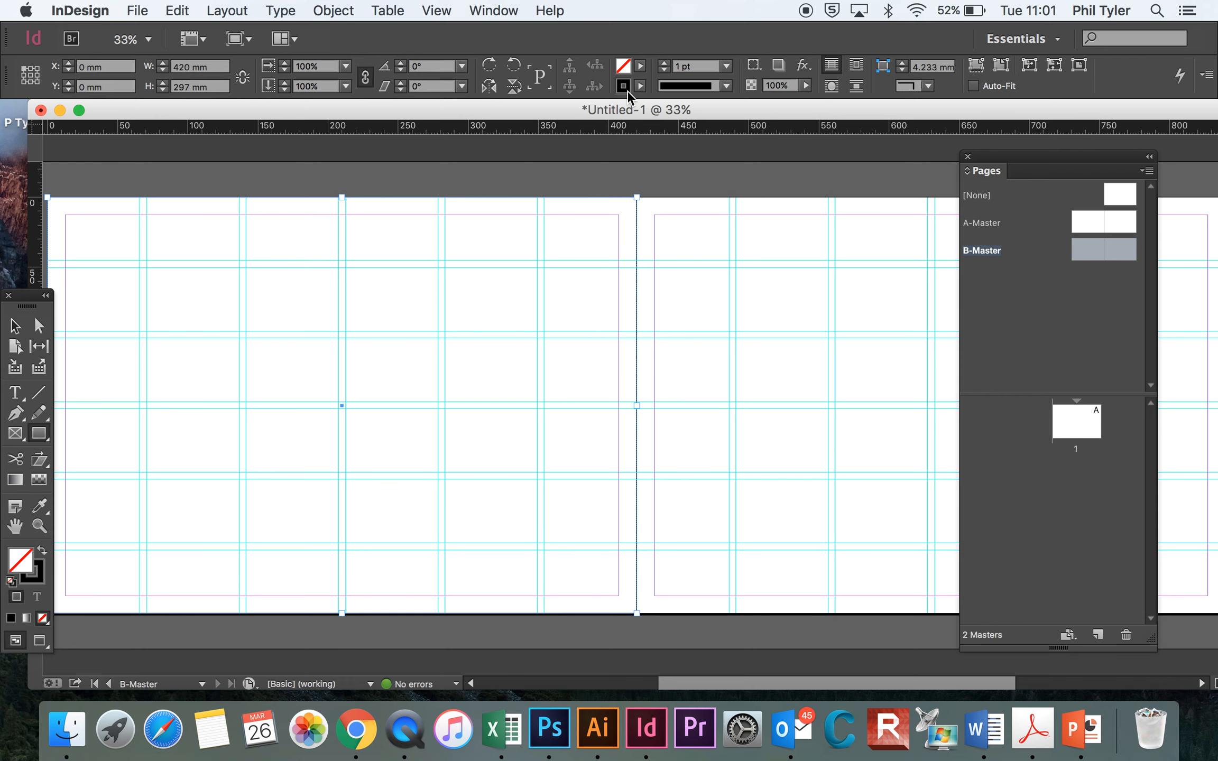
left_click(640, 65)
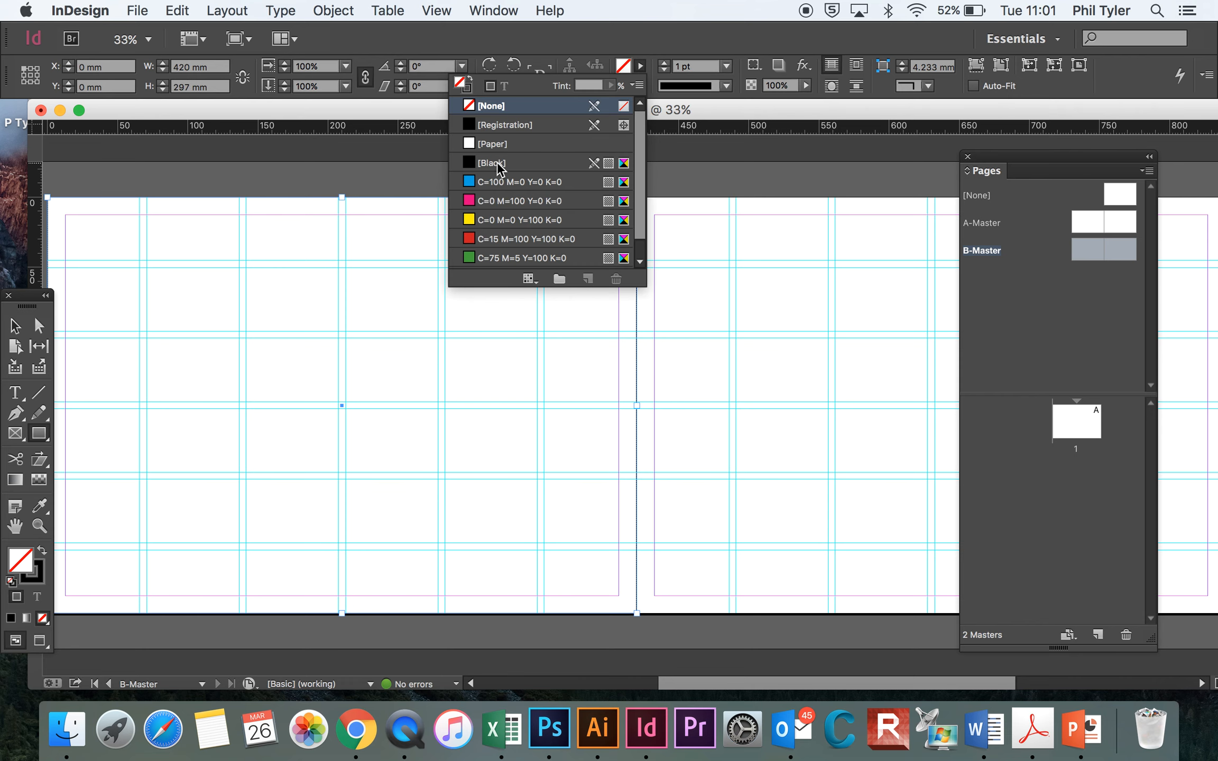
left_click(497, 164)
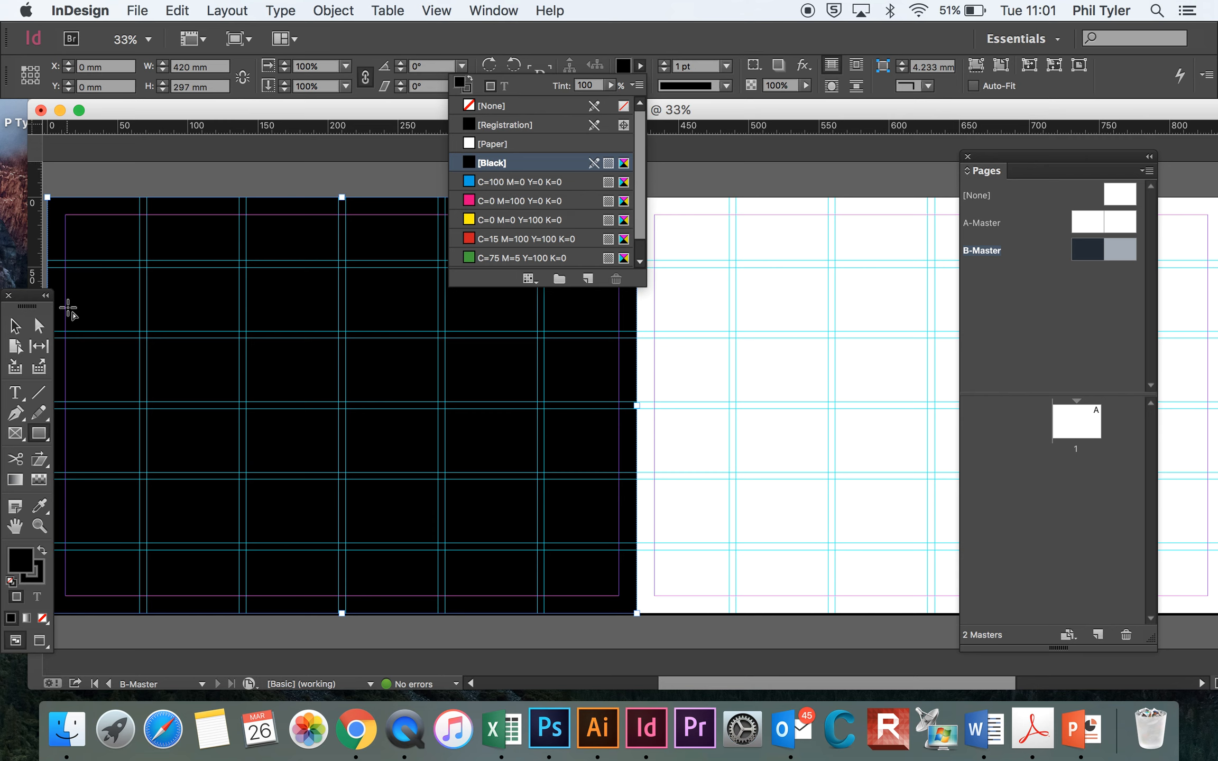
left_click(127, 175)
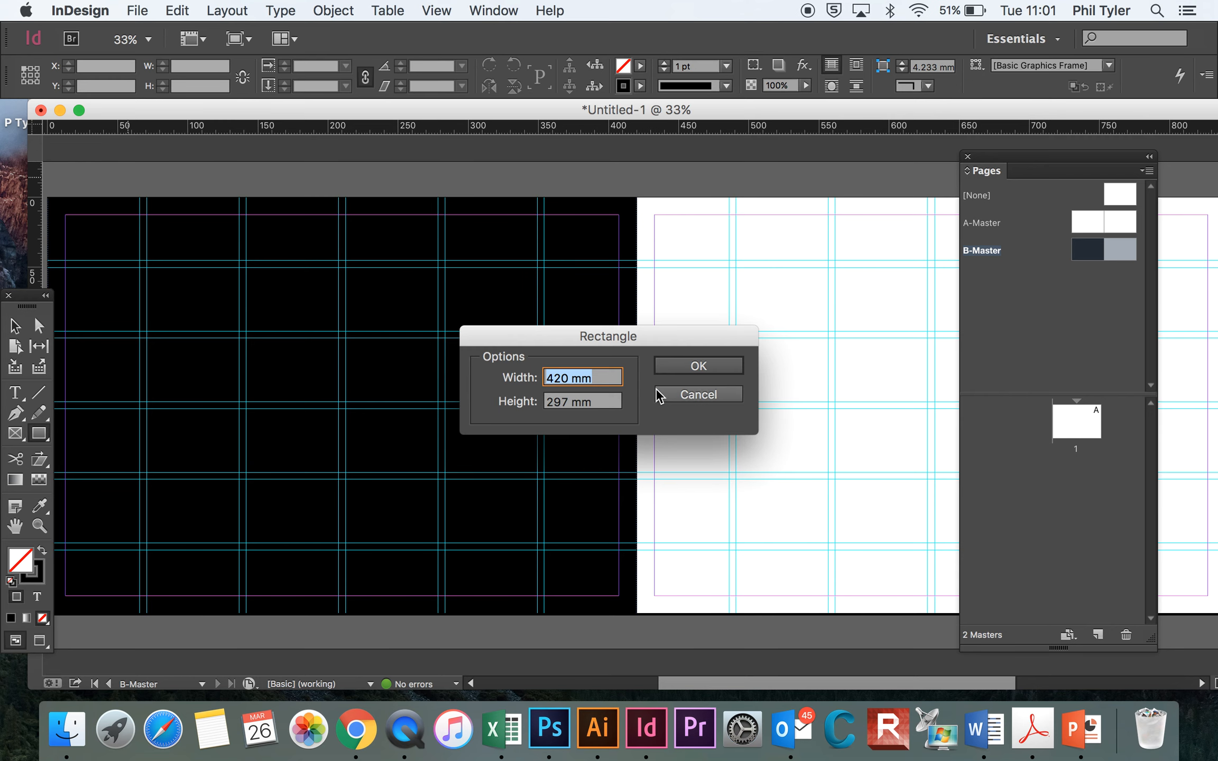
left_click(698, 394)
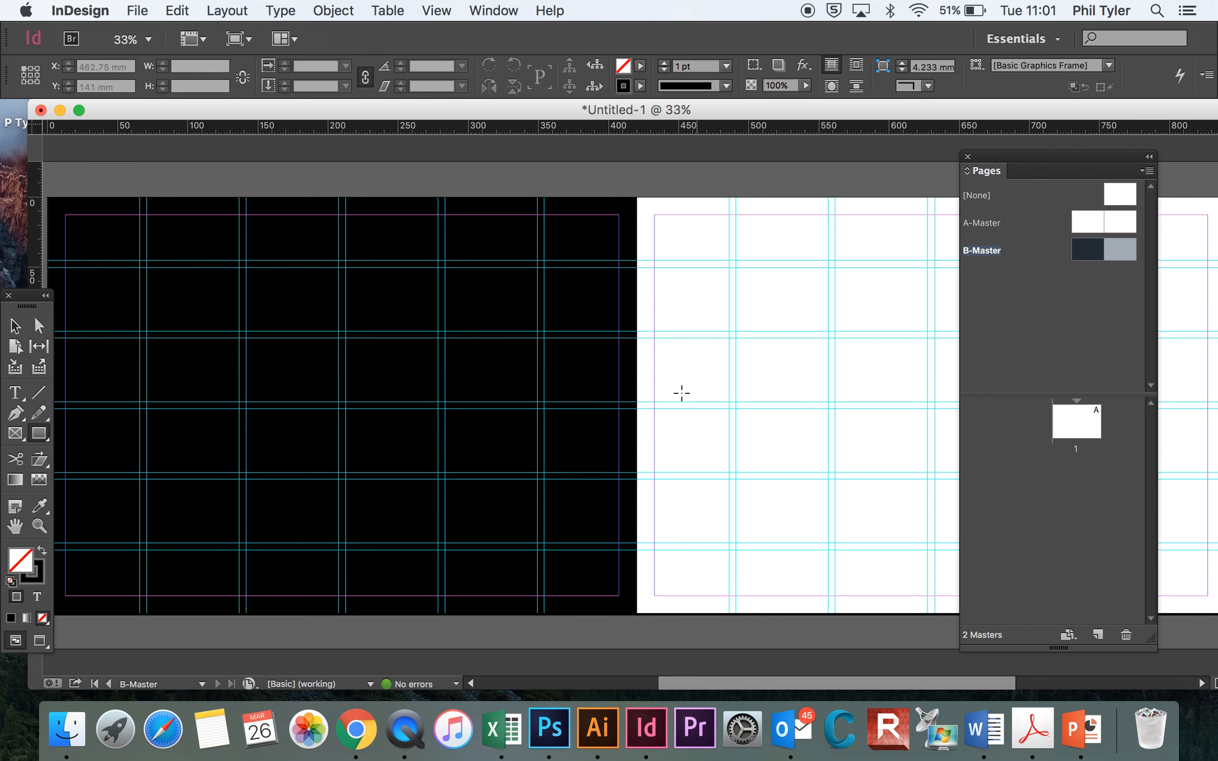
Step: Duplicate the black rectangle so the copy covers B-Master's right-hand page
left_click(15, 326)
left_click_drag(119, 238, 779, 238)
key("super+z")
left_click(773, 236)
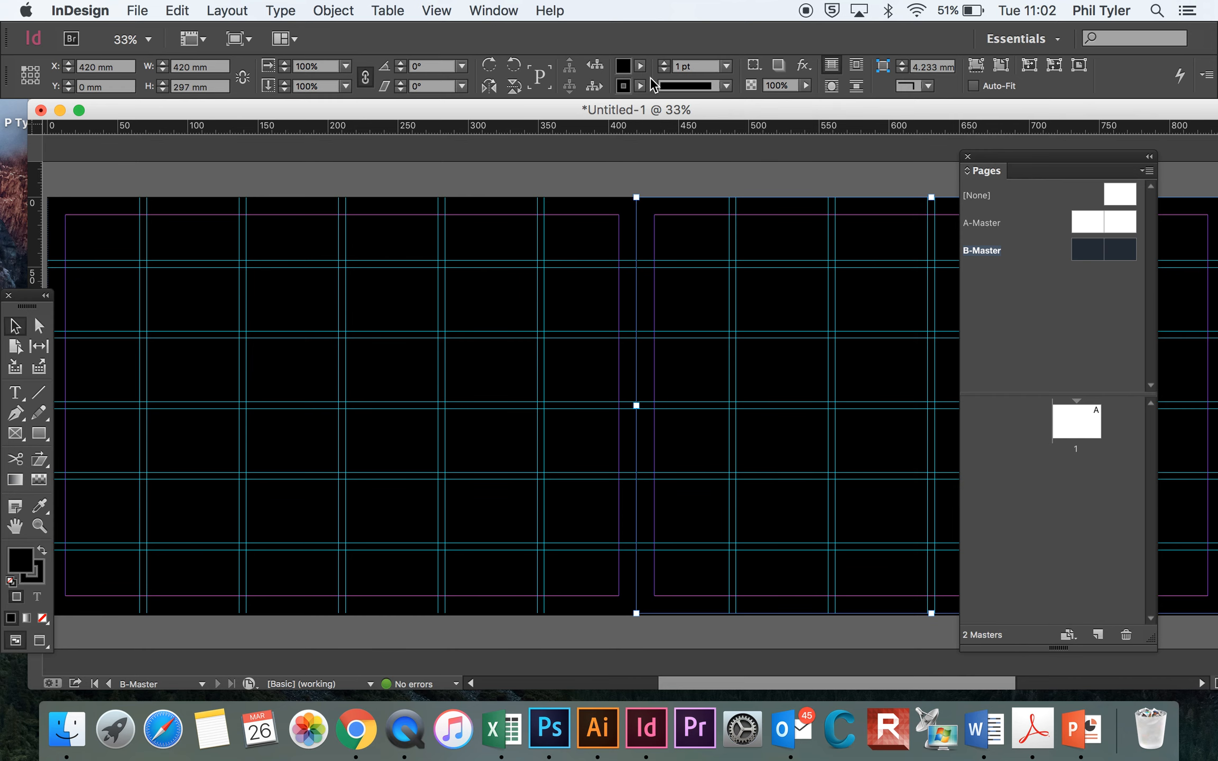
Step: Fill the right-hand page's rectangle with the blue swatch C=100 M=90 Y=10 K=0 and deselect it
left_click(640, 66)
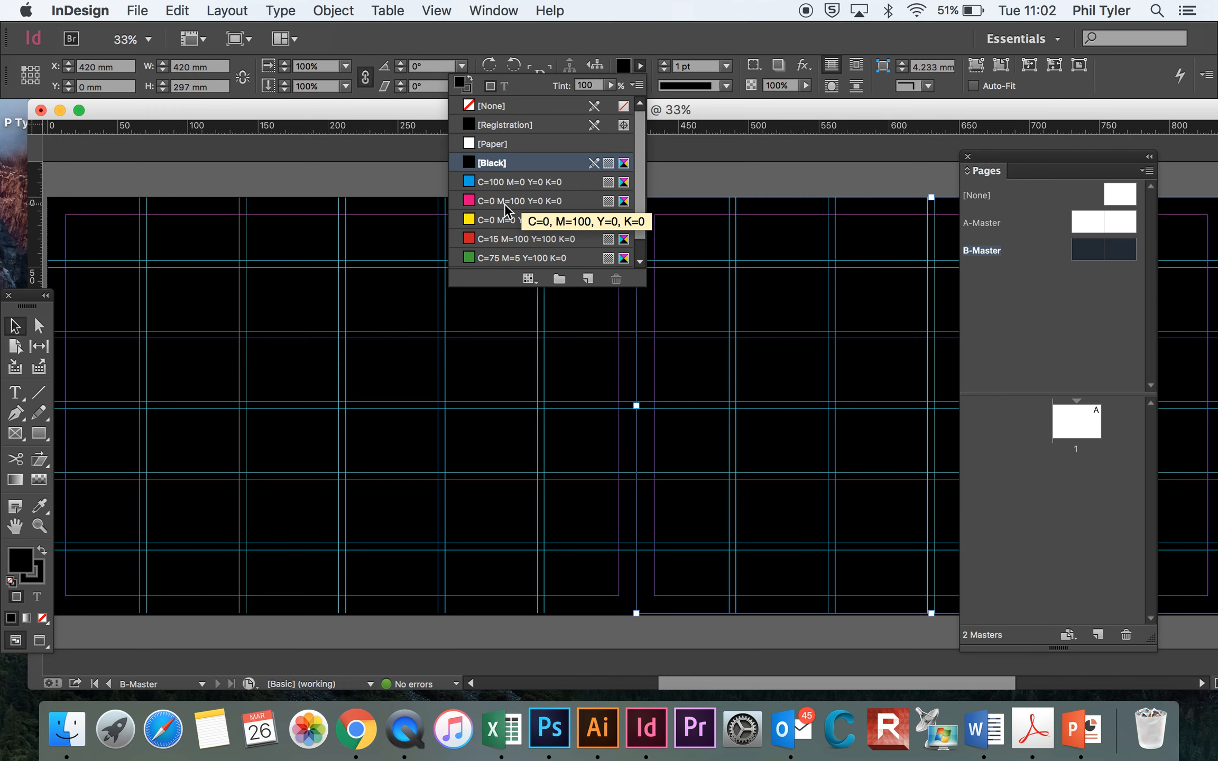
scroll(472, 252, "down", 1)
left_click(470, 259)
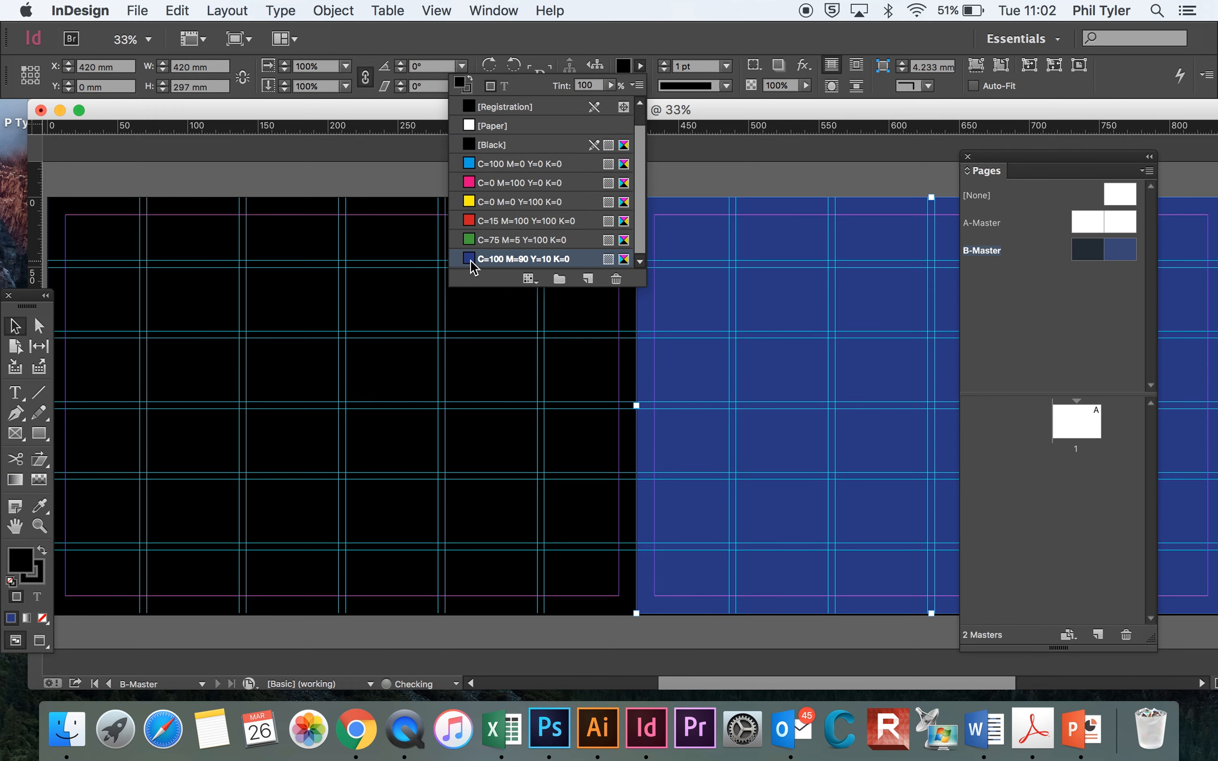
left_click(888, 157)
left_click(888, 157)
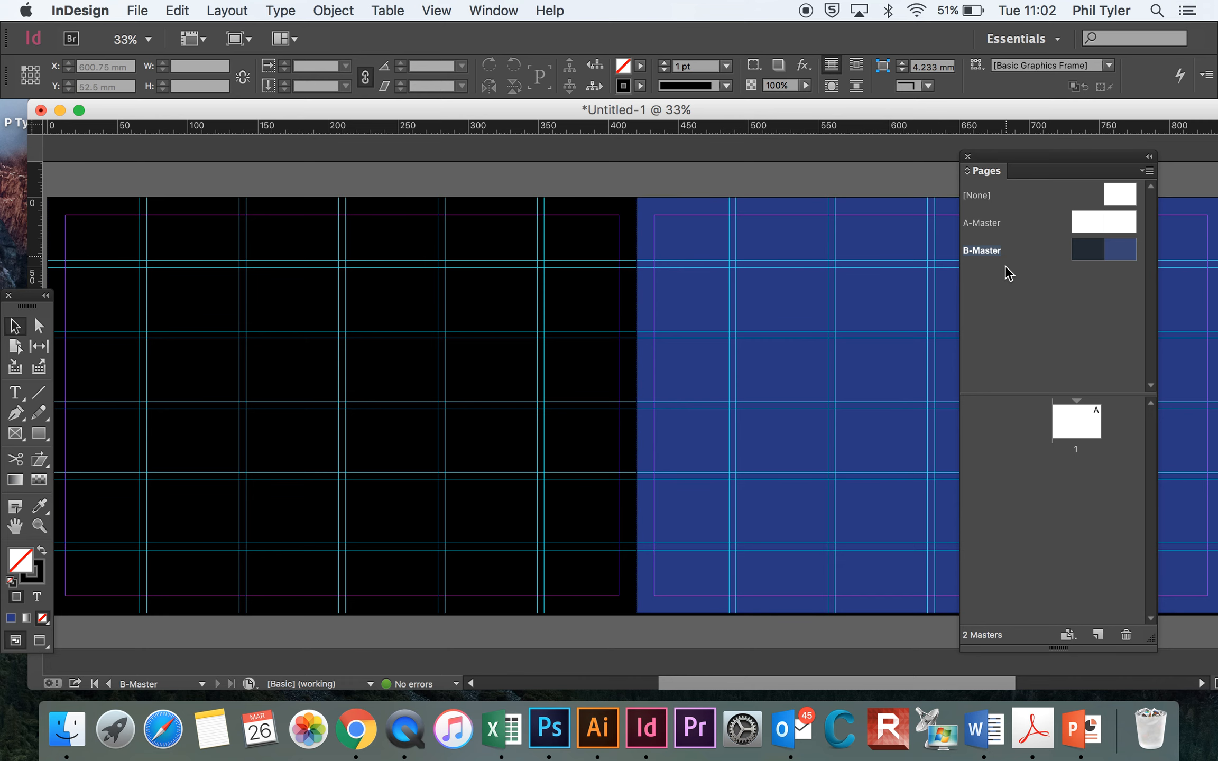
Step: Add a third master spread, C-Master, and create page-fitted guides on it with 4 rows, 3 columns and 5 mm gutters
left_click(1103, 637)
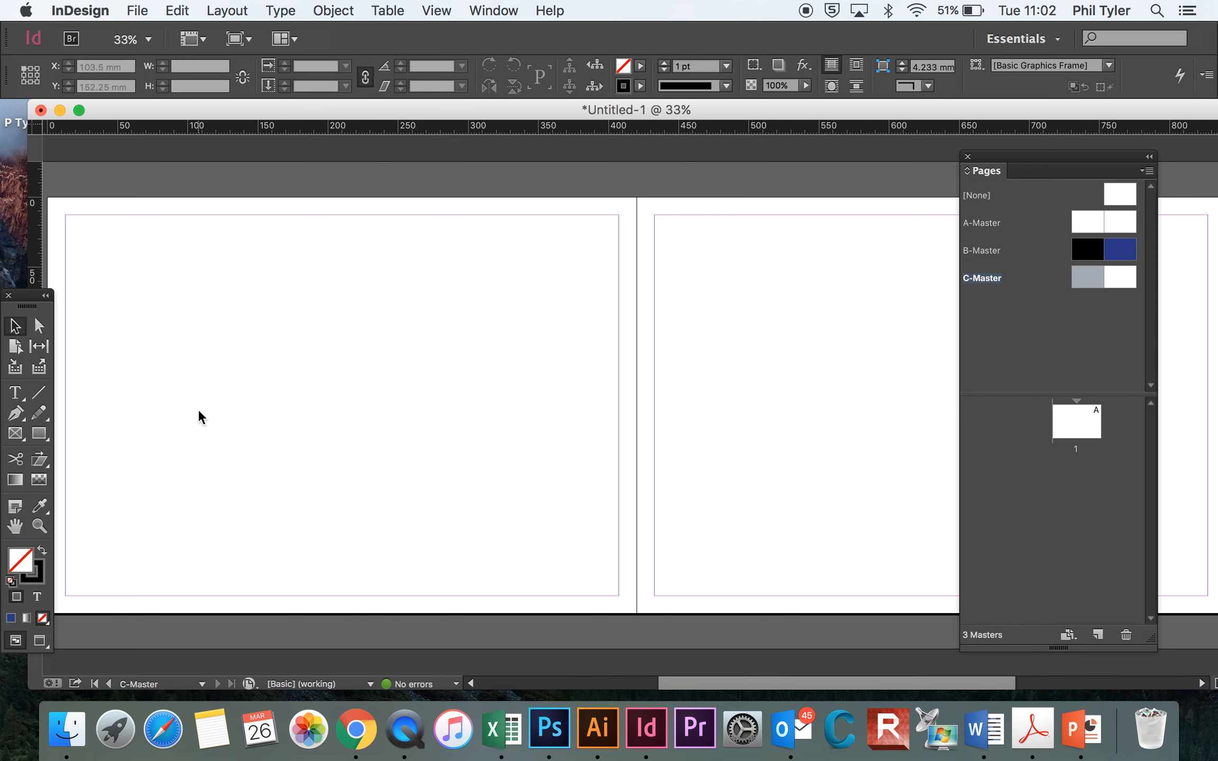
left_click(252, 12)
left_click(245, 88)
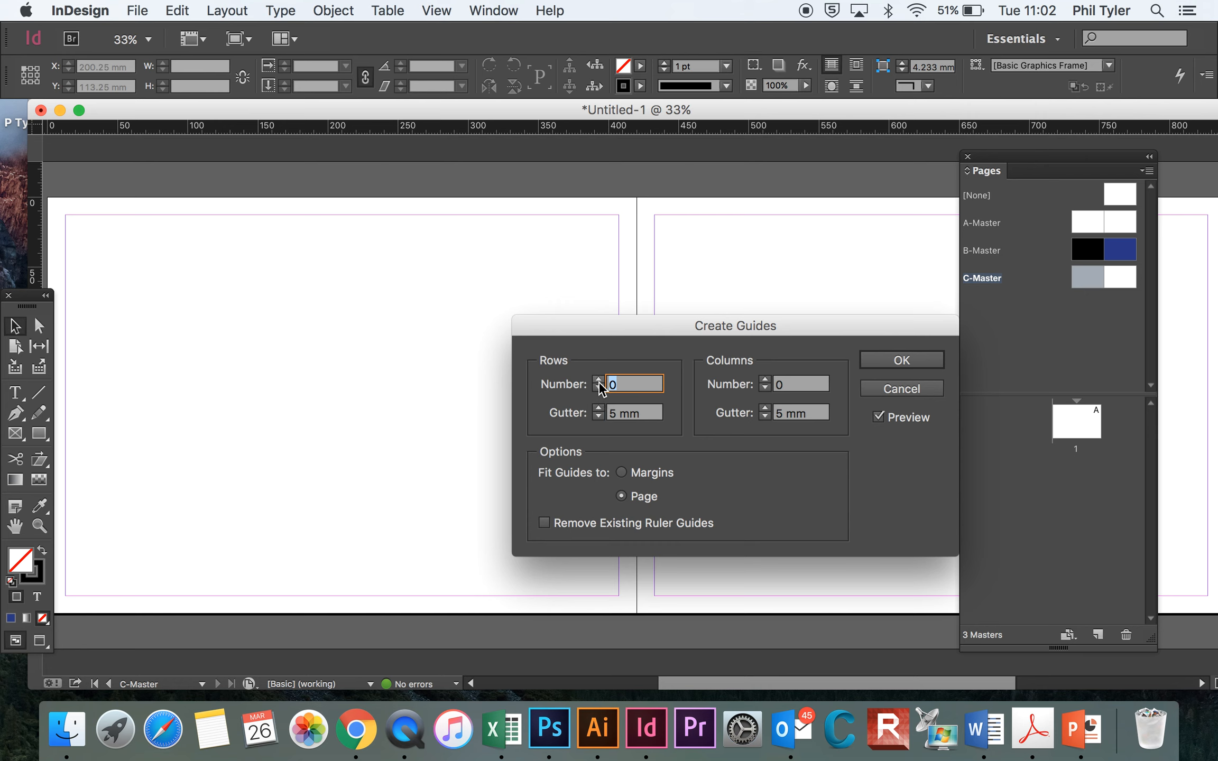
left_click(598, 380)
left_click(599, 380)
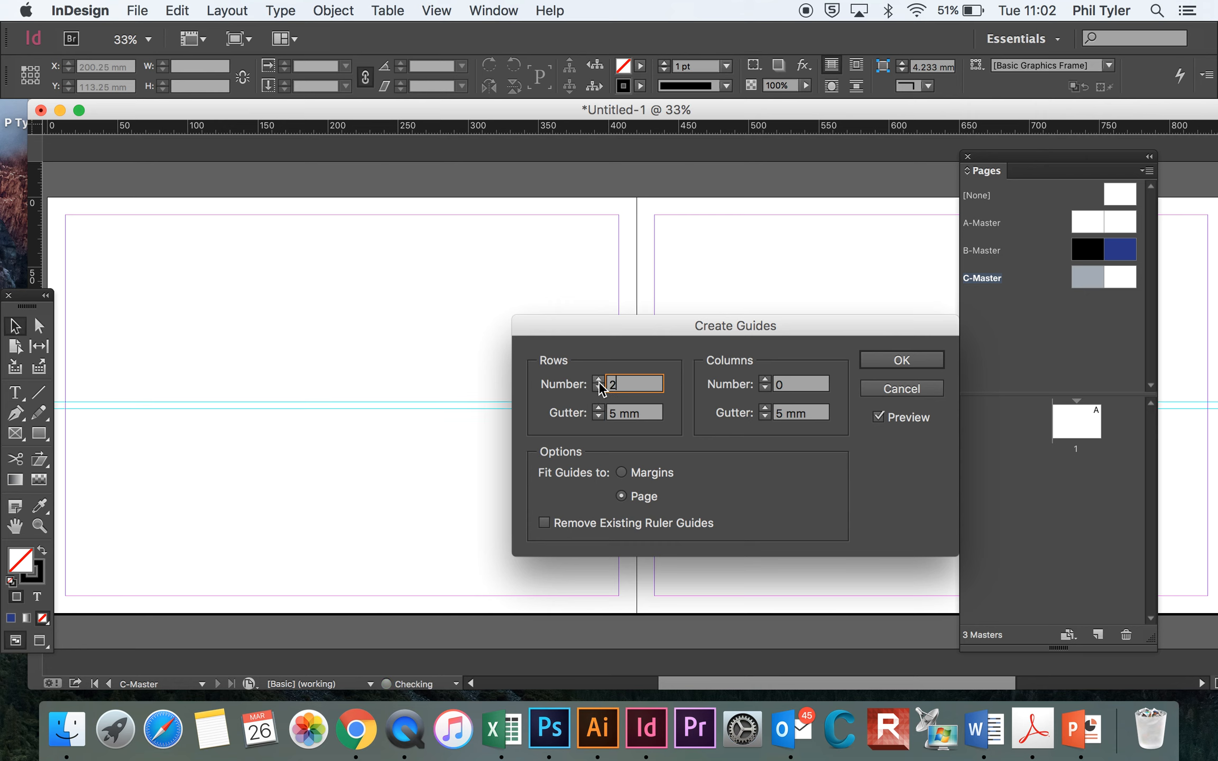
left_click(599, 381)
left_click(599, 381)
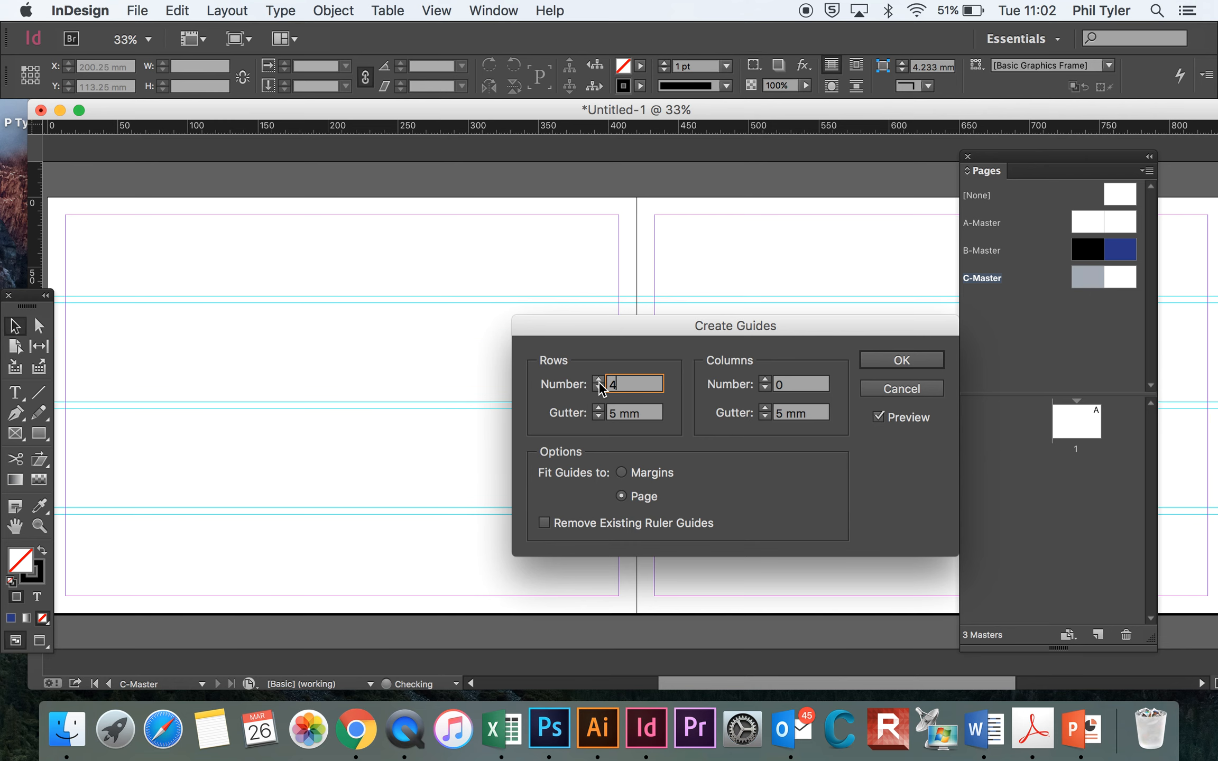
left_click(766, 381)
left_click(765, 380)
left_click(765, 381)
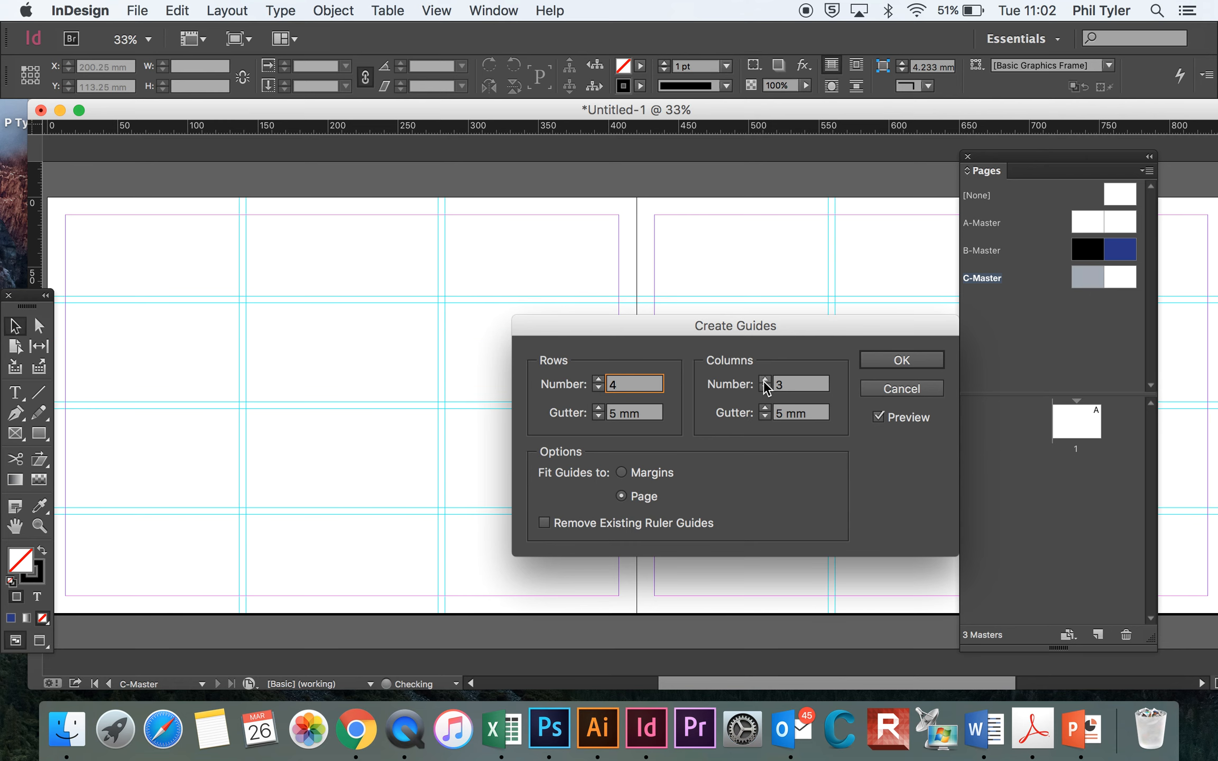
left_click(890, 359)
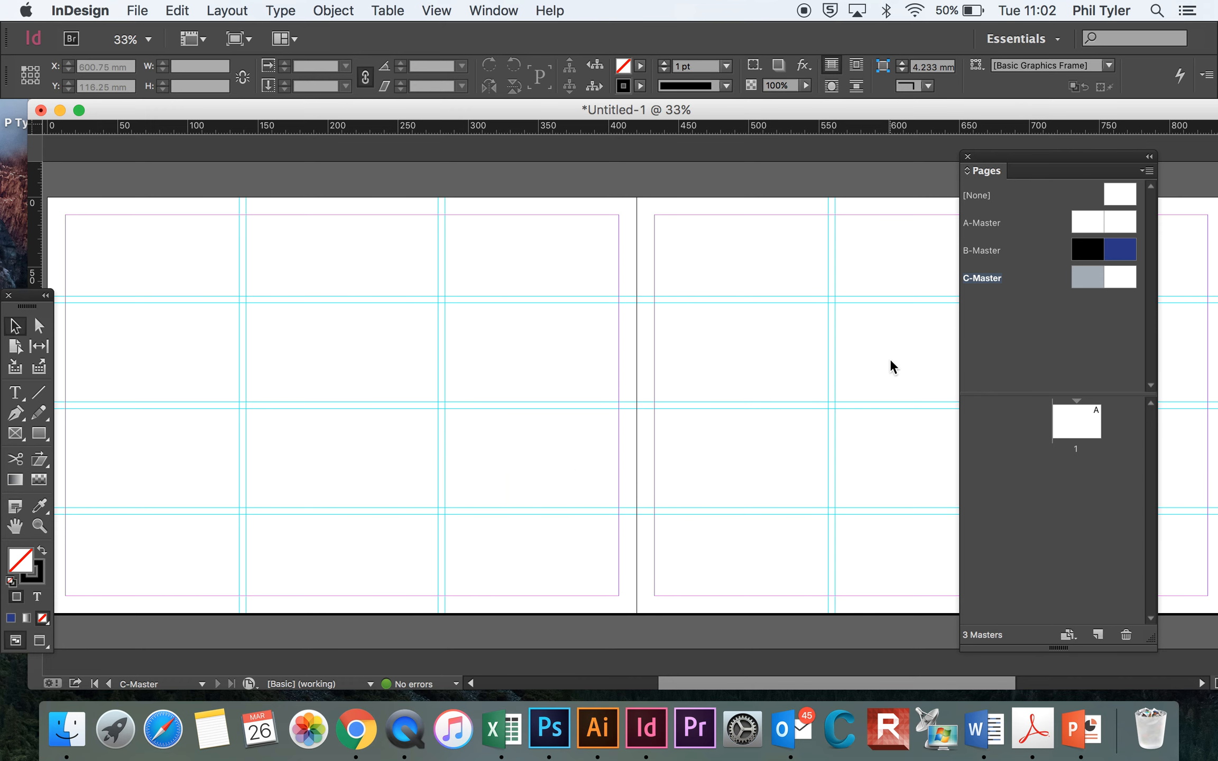
Step: Draw an empty rectangle frame about 124 by 58 mm in the top-left grid cell of C-Master's left-hand page
left_click(1106, 219)
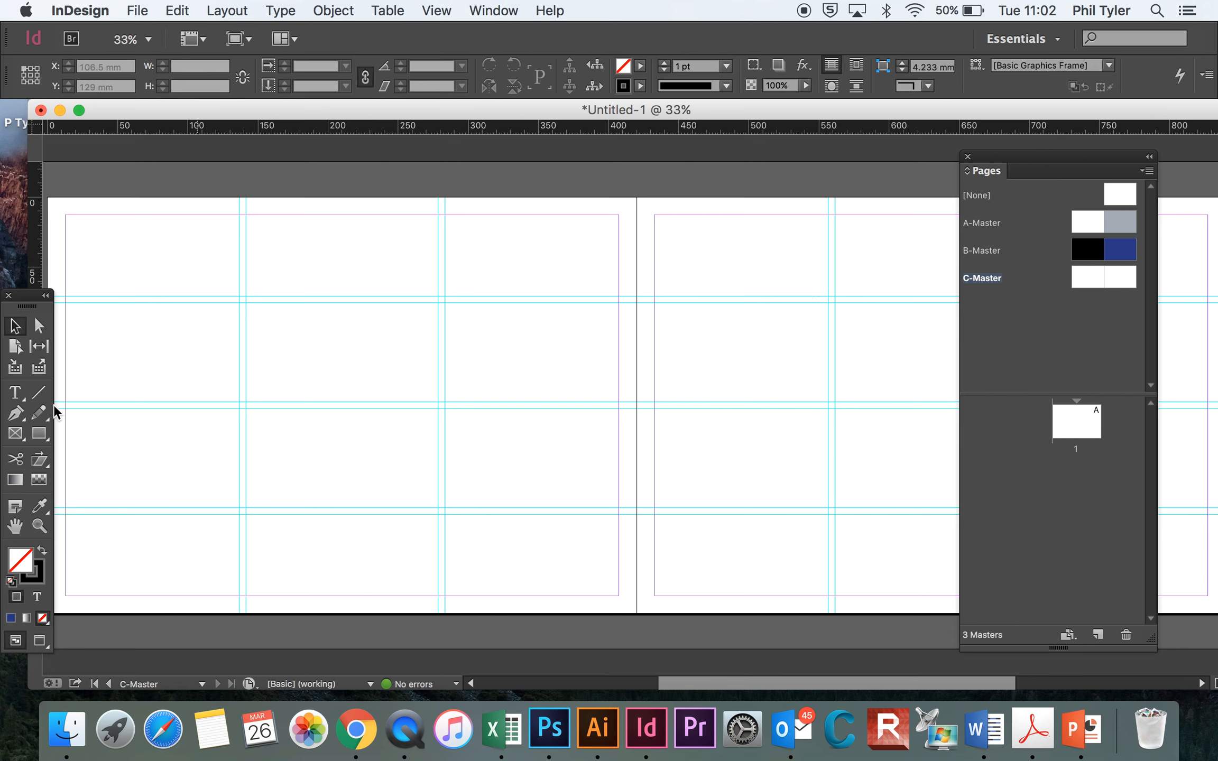
left_click(16, 434)
left_click_drag(65, 215, 238, 298)
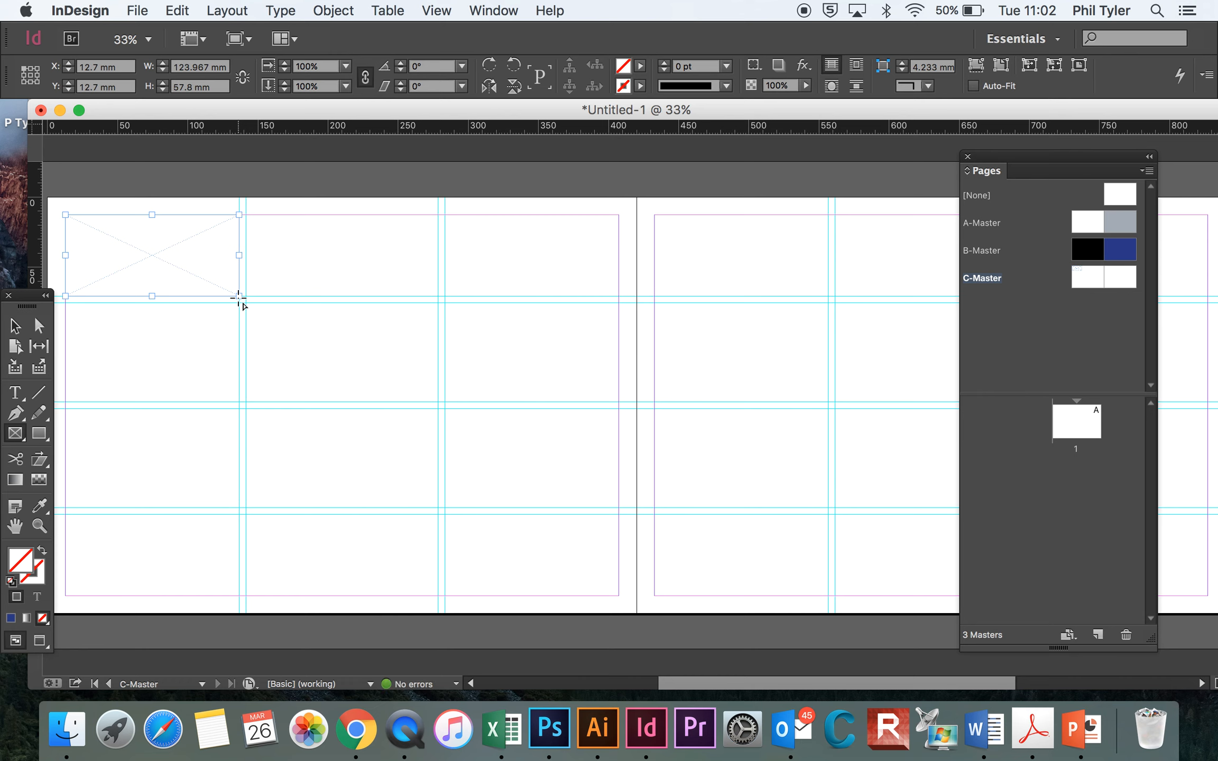
Step: Duplicate the frame down the first column, fitting the two middle rows at 70.5 mm high and the last row at 57.8 mm
key("v")
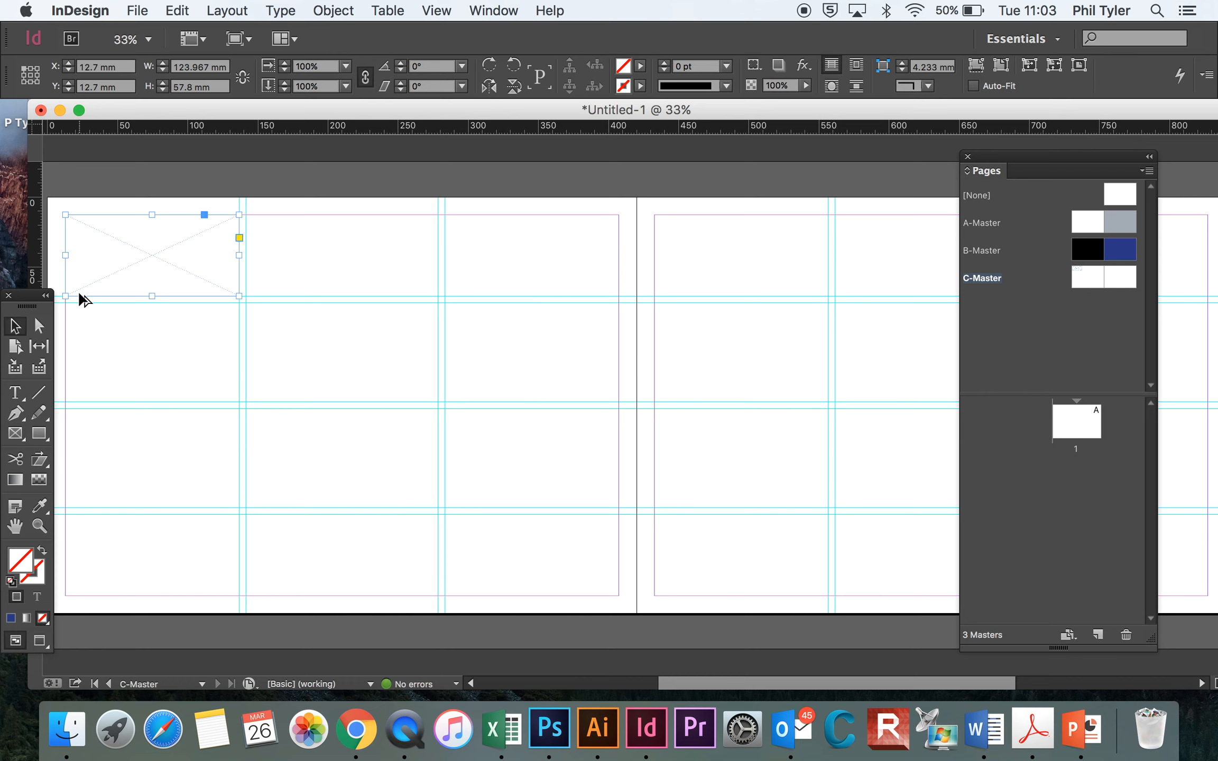
left_click_drag(130, 274, 152, 403)
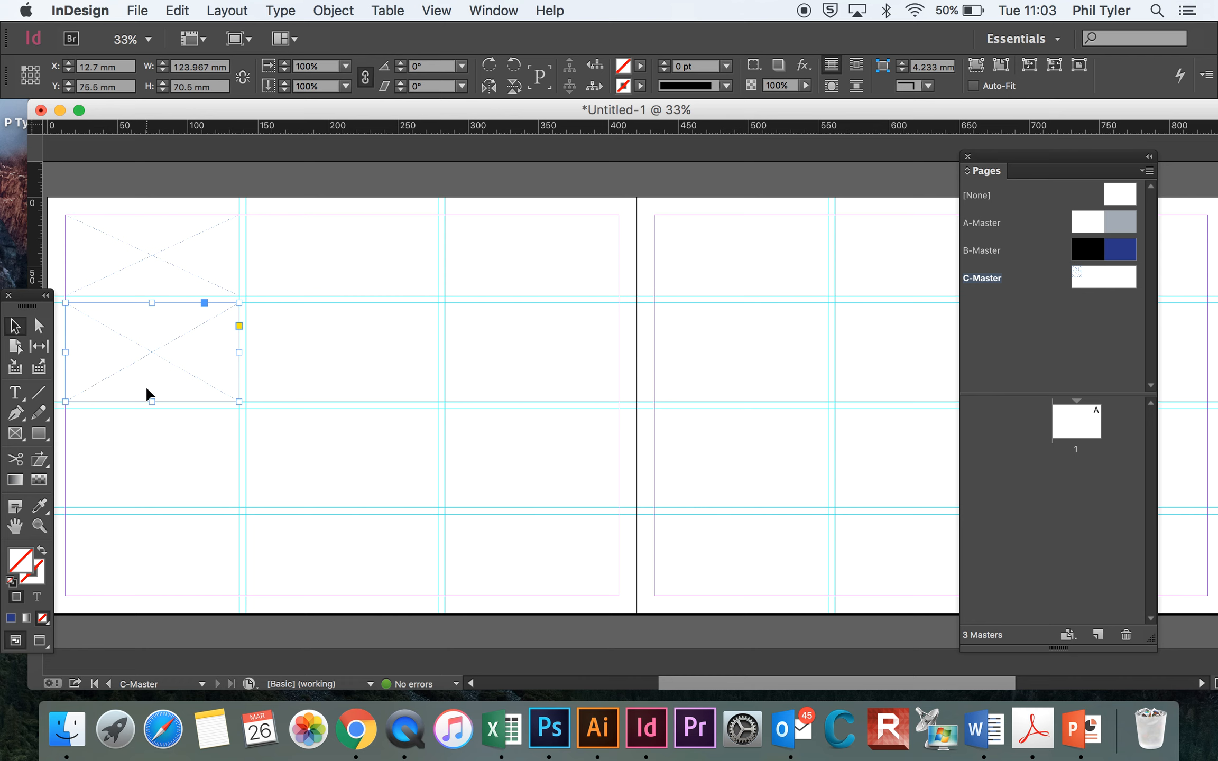
left_click_drag(147, 389, 147, 503)
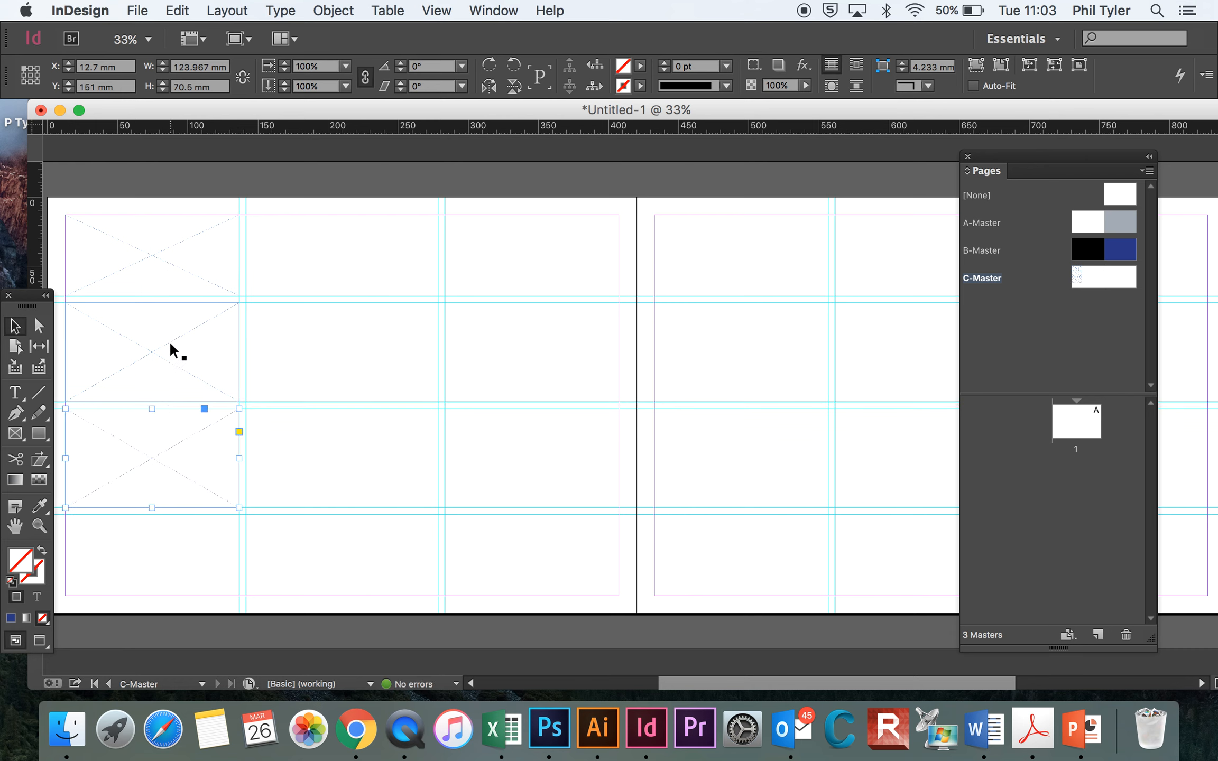
left_click(167, 275)
left_click_drag(164, 270, 167, 573)
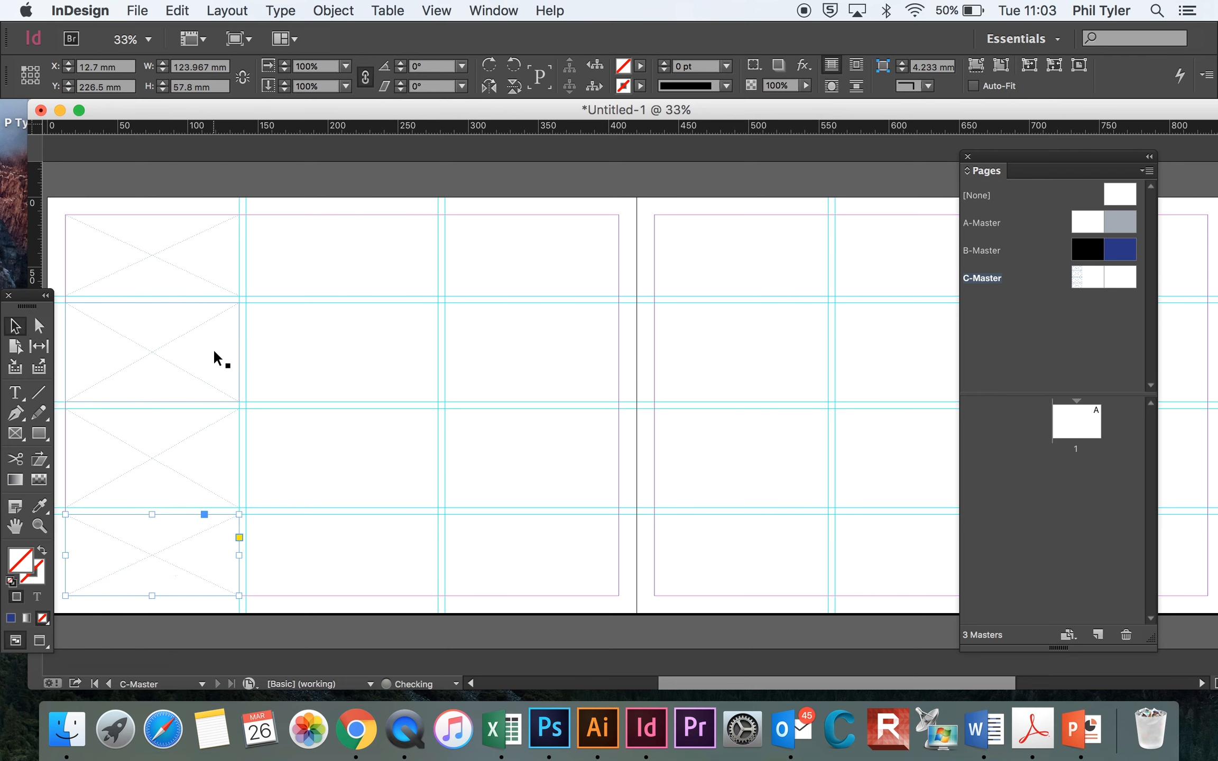
Step: Select all four frames in the first column and place a copy of them in the third column
key("super+z")
left_click(164, 353, "shift")
left_click(153, 437, "shift")
left_click(148, 556, "shift")
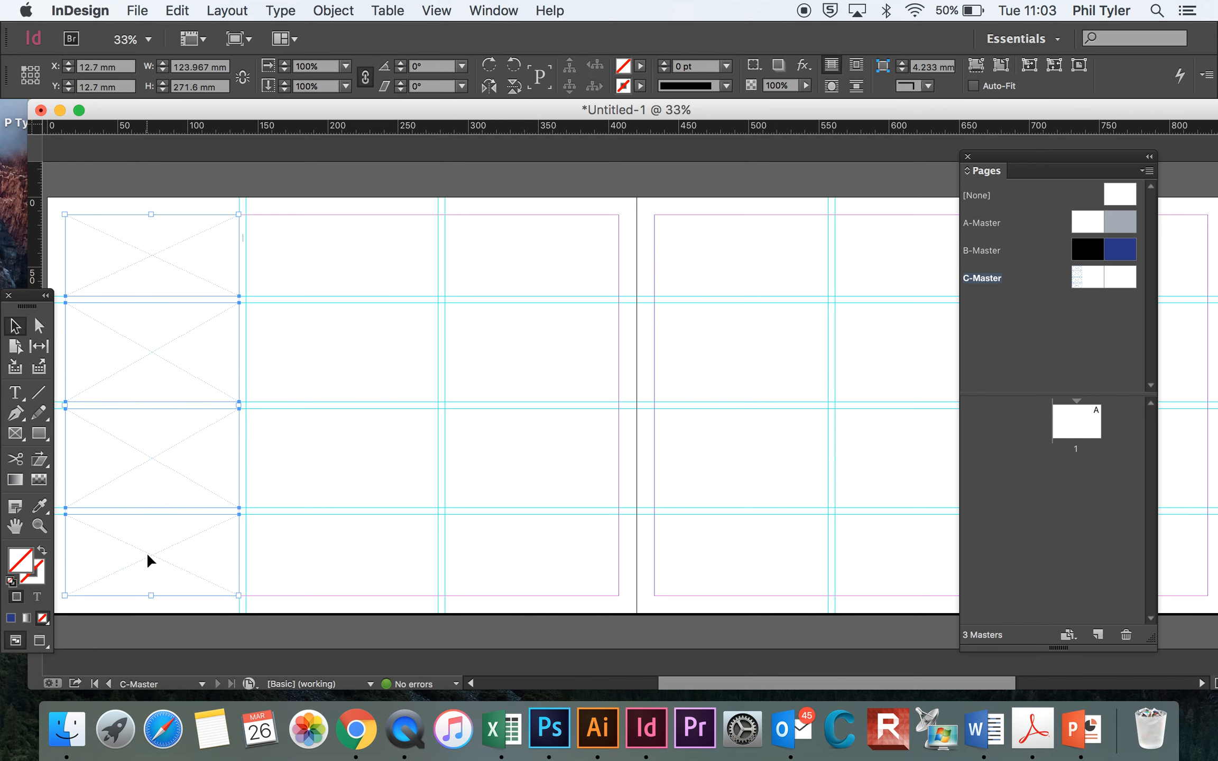
key("super+alt+shift+d")
left_click_drag(582, 294, 485, 292)
Step: Paste another set of the four frames into the middle column and stretch it to the column guides
key("super+v")
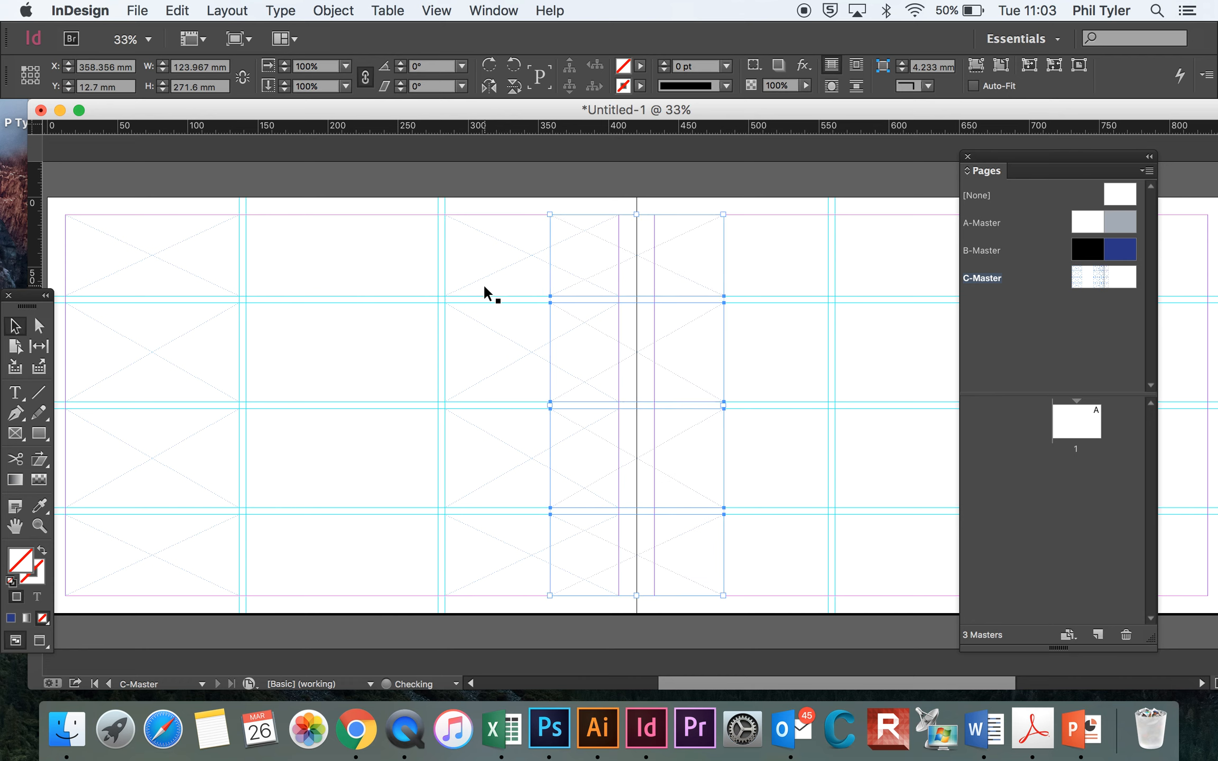
left_click_drag(571, 265, 299, 271)
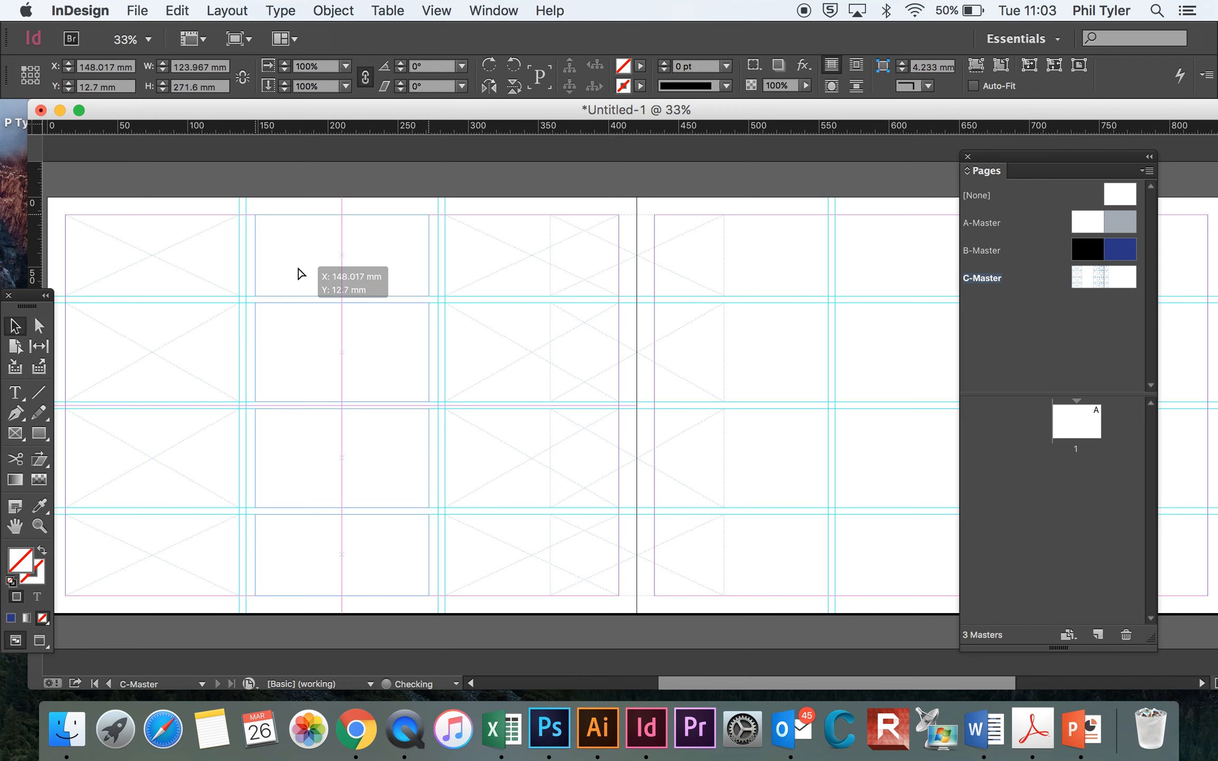
left_click_drag(432, 406, 437, 406)
left_click_drag(258, 406, 244, 405)
left_click(258, 175)
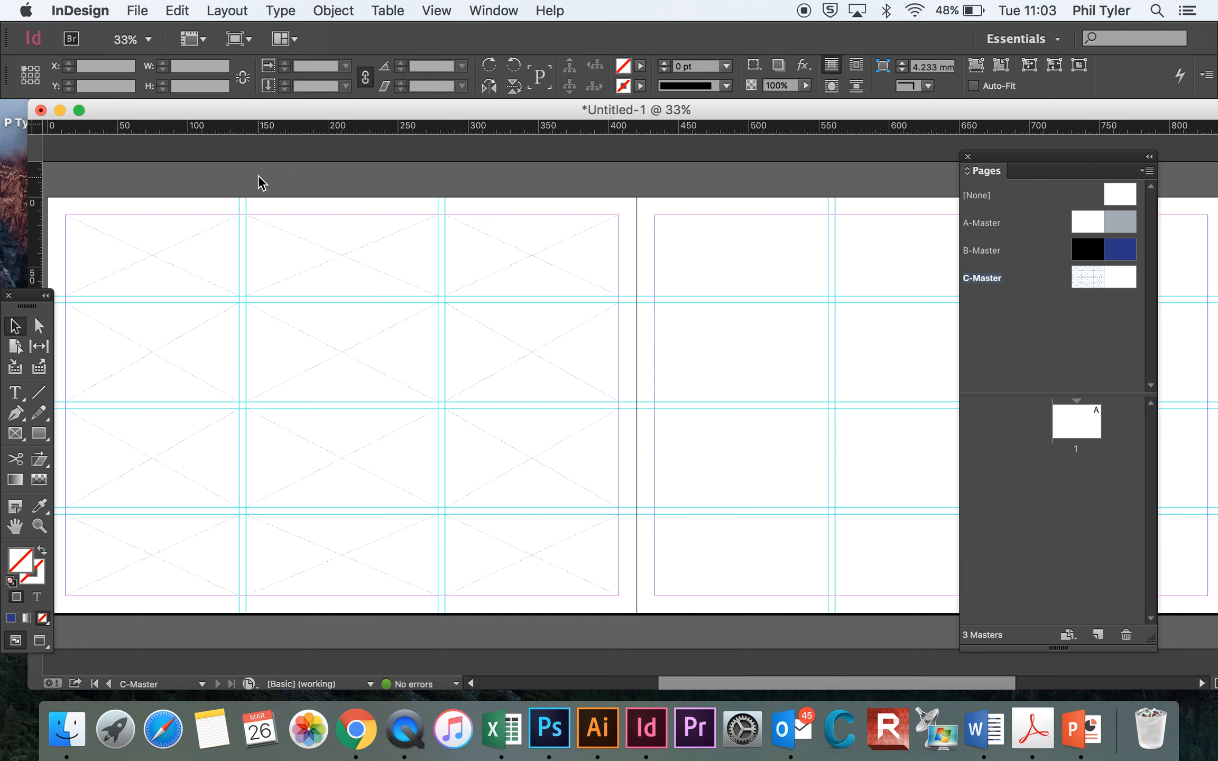
Step: Select all twelve frames on C-Master's left-hand page and duplicate them inside the right-hand page's margins
left_click(210, 258)
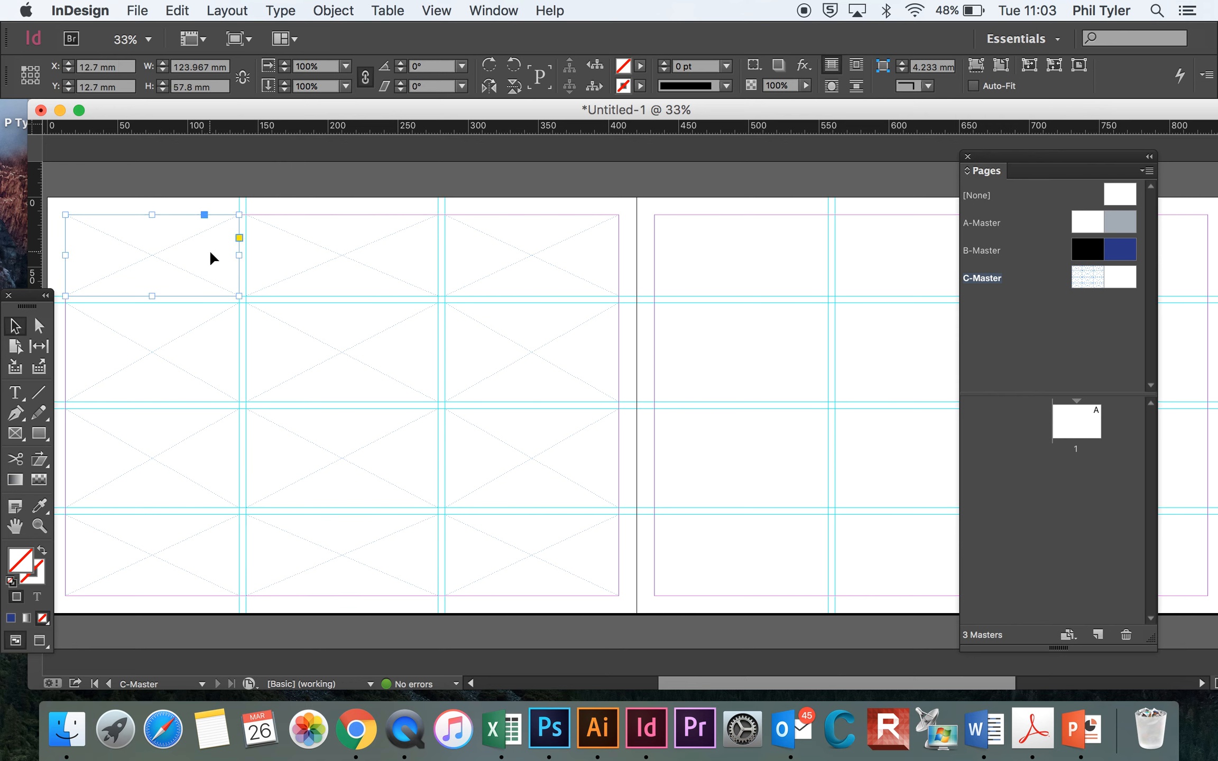
left_click(353, 263, "shift")
left_click(517, 259, "shift")
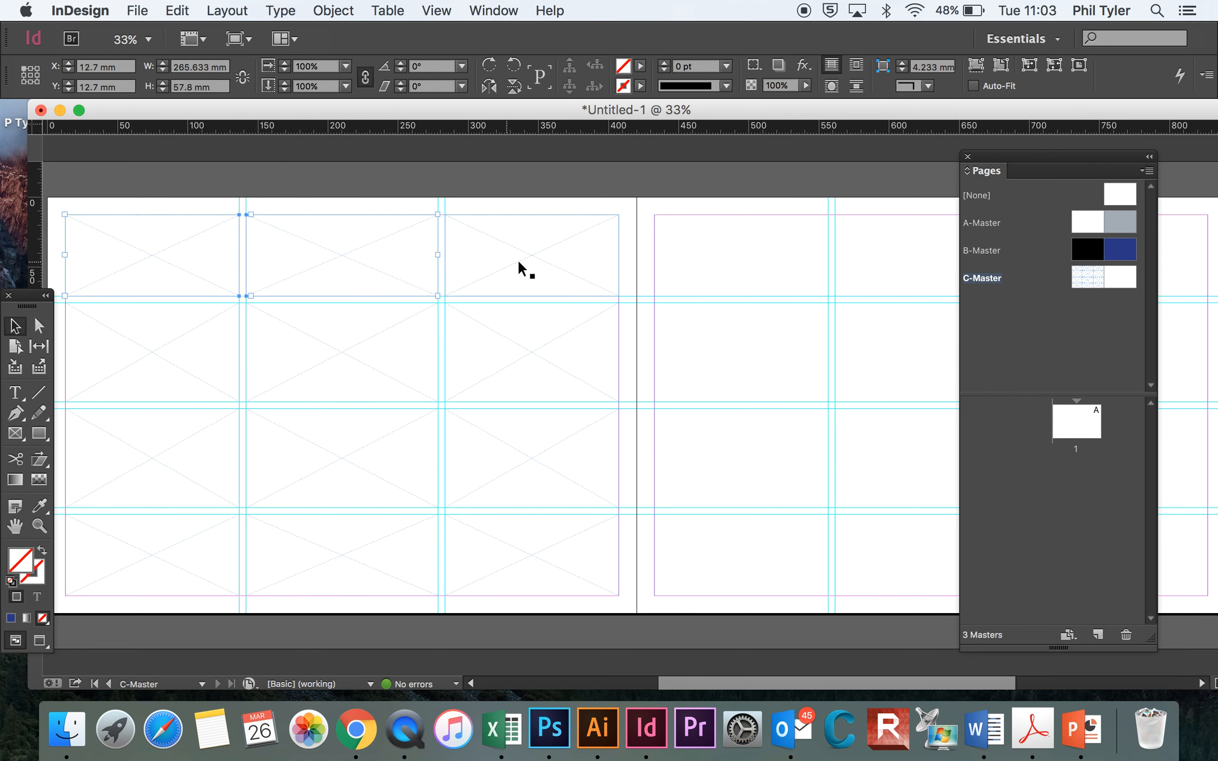
left_click(510, 347, "shift")
left_click(359, 351, "shift")
left_click(212, 346, "shift")
left_click(201, 447, "shift")
left_click(311, 458, "shift")
left_click(491, 483, "shift")
left_click(485, 552, "shift")
left_click(402, 554, "shift")
left_click(199, 534, "shift")
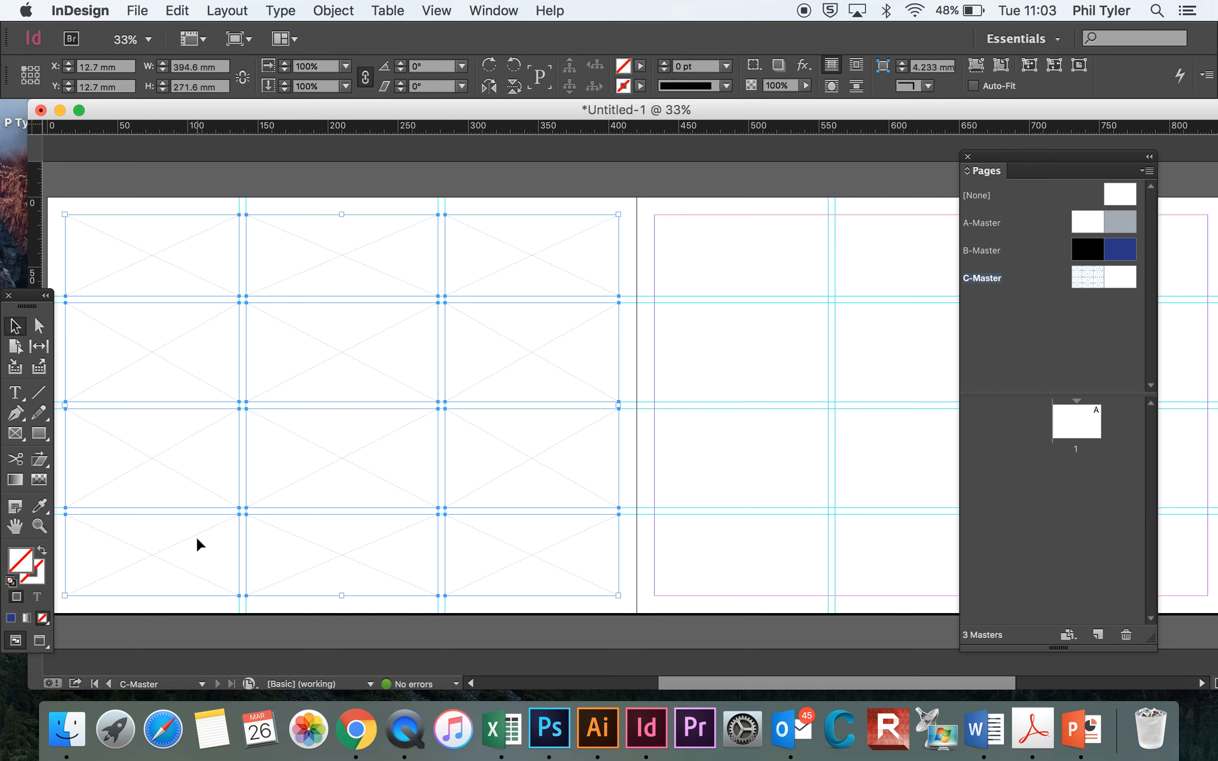
left_click_drag(546, 286, 776, 286)
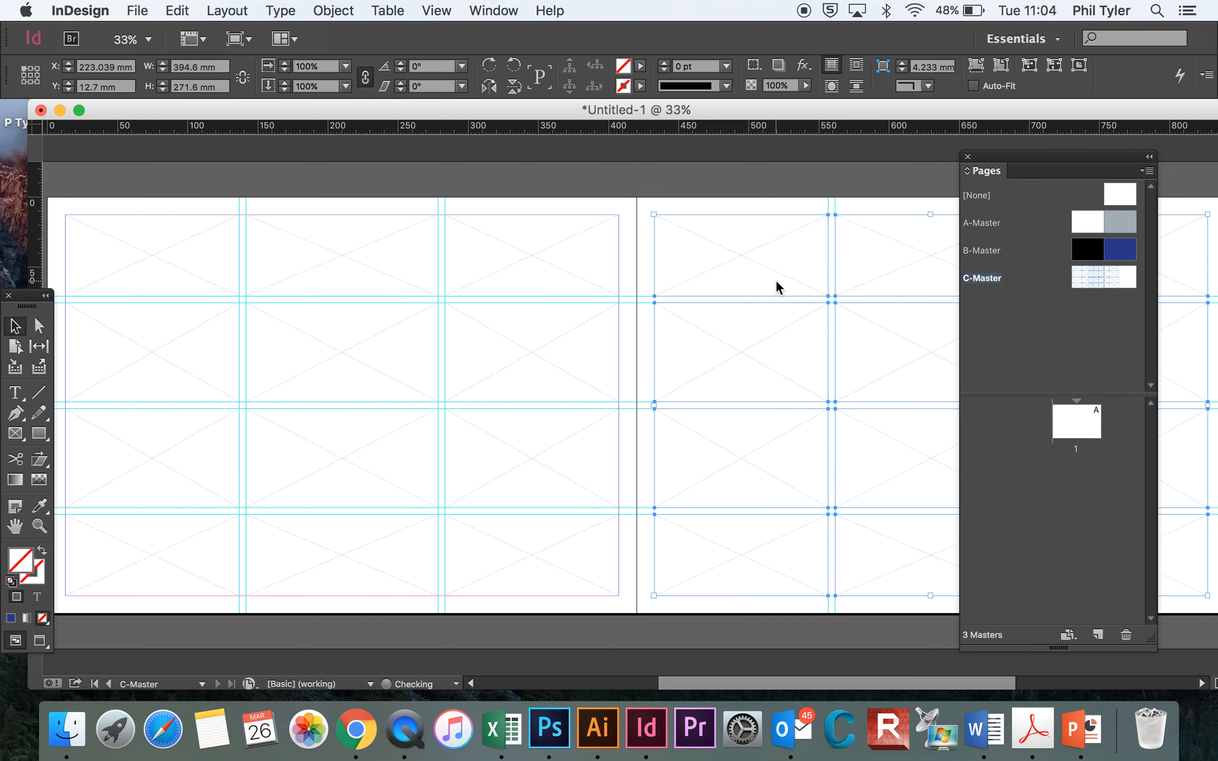
Step: Open B-Master and draw a rectangle frame about 137 by 96 mm, spanning two columns and two rows, on the black page
double_click(1037, 257)
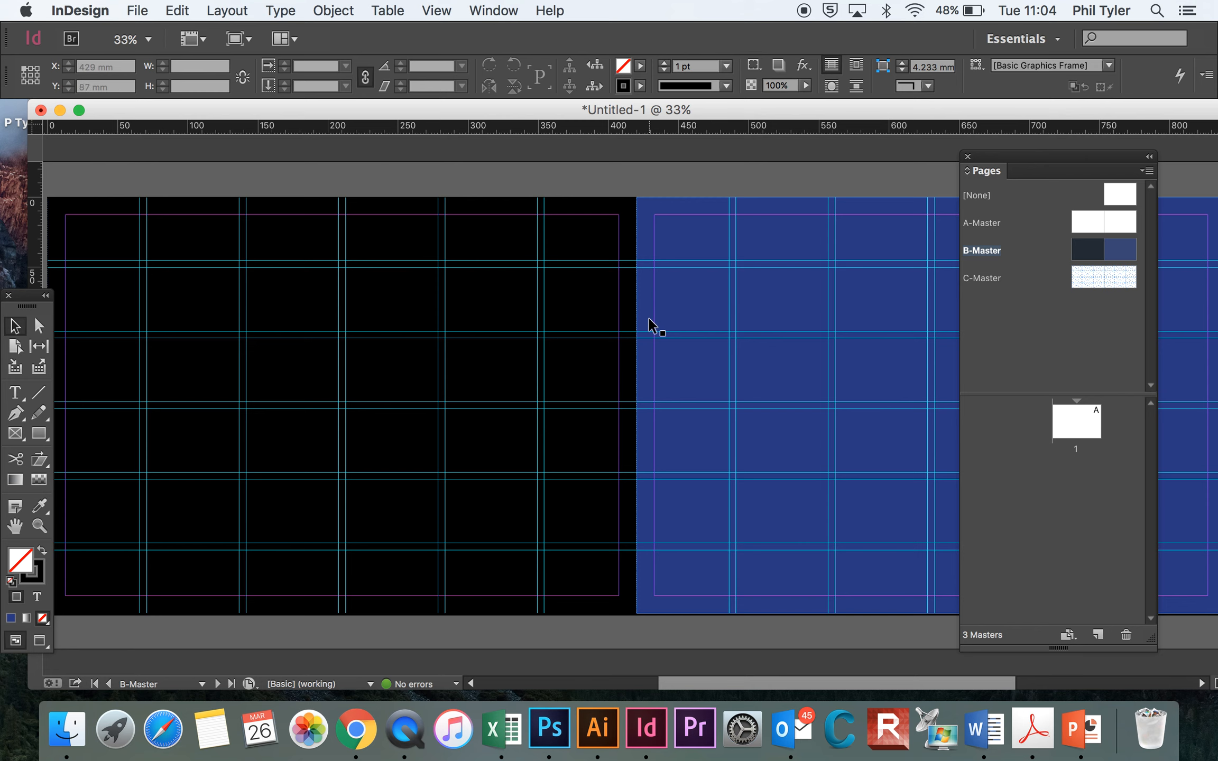
left_click(38, 420)
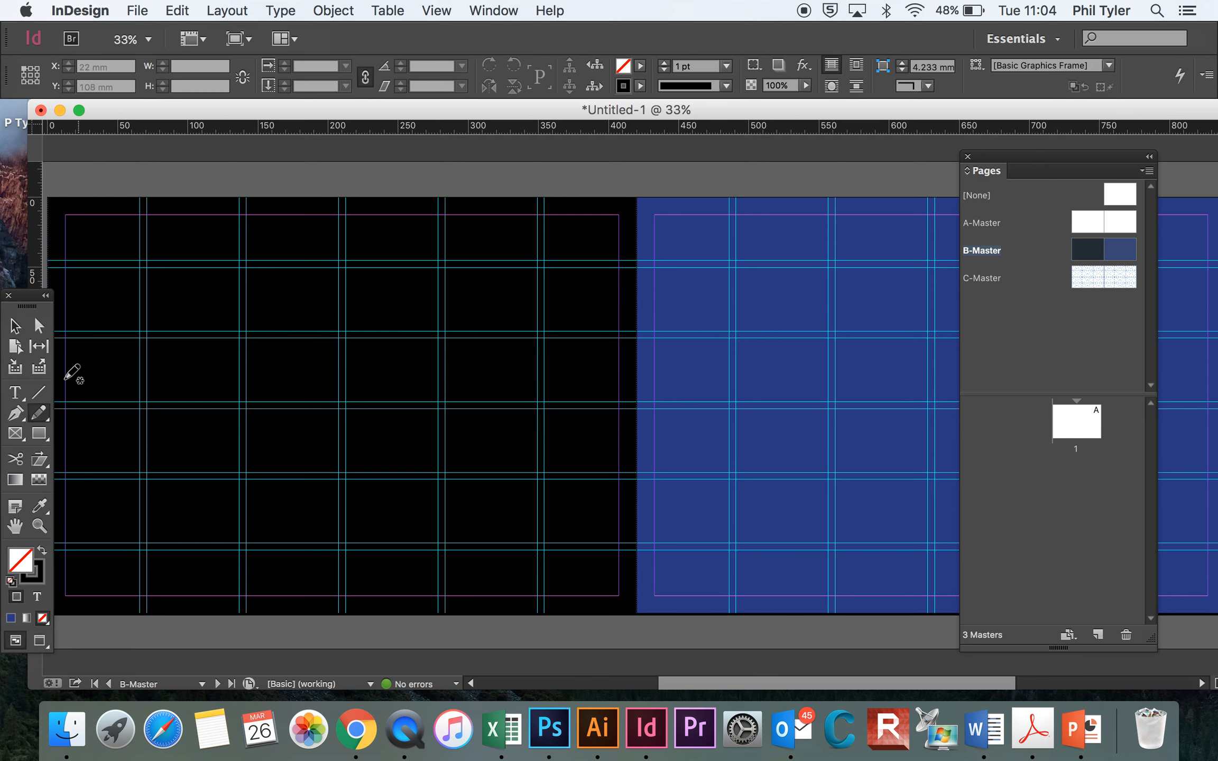
left_click(15, 434)
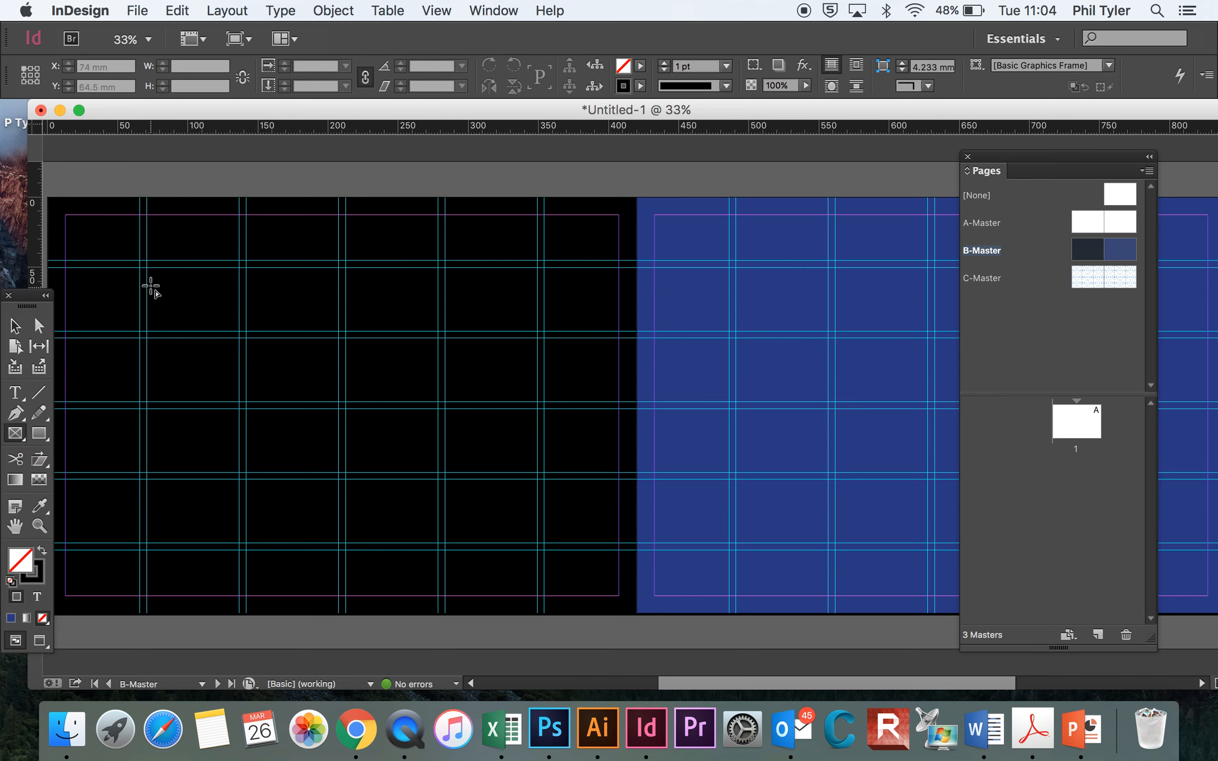
left_click_drag(151, 272, 339, 403)
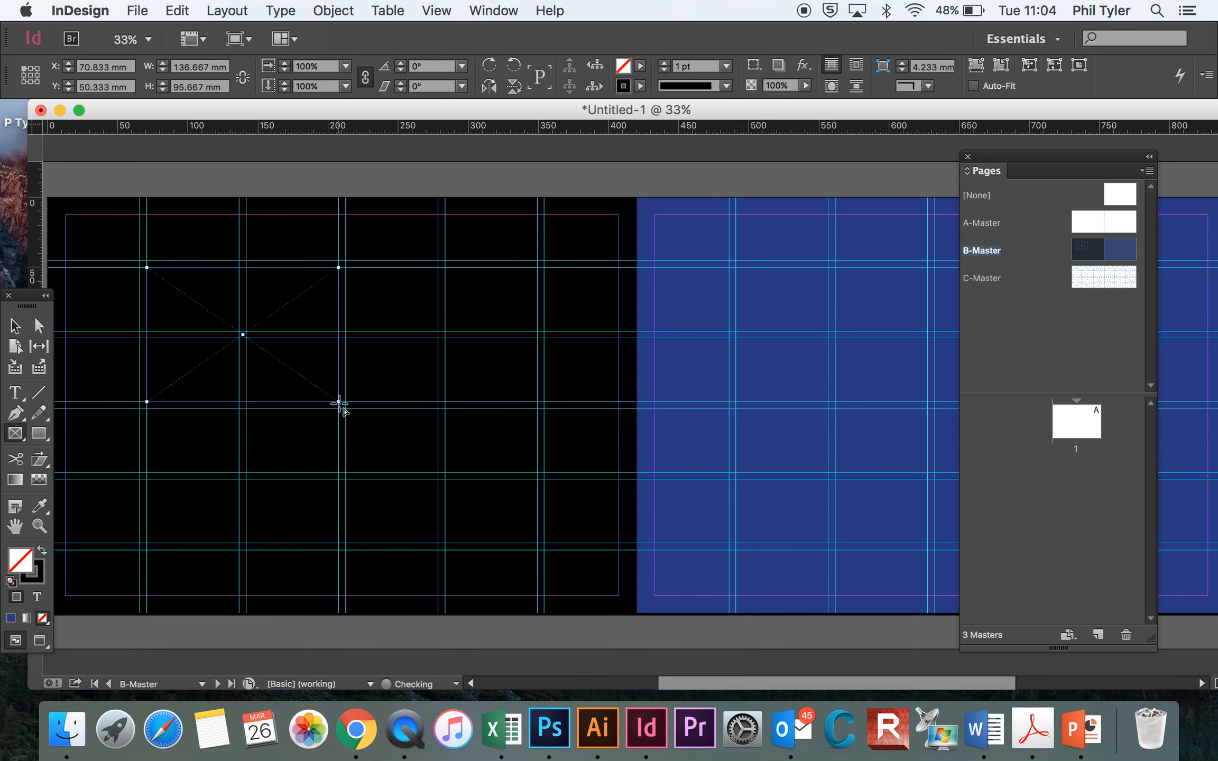
Step: Duplicate the frame directly below itself, and copy the pair alongside to form a two-by-two block on the black page
left_click(14, 330)
left_click_drag(200, 341, 206, 488)
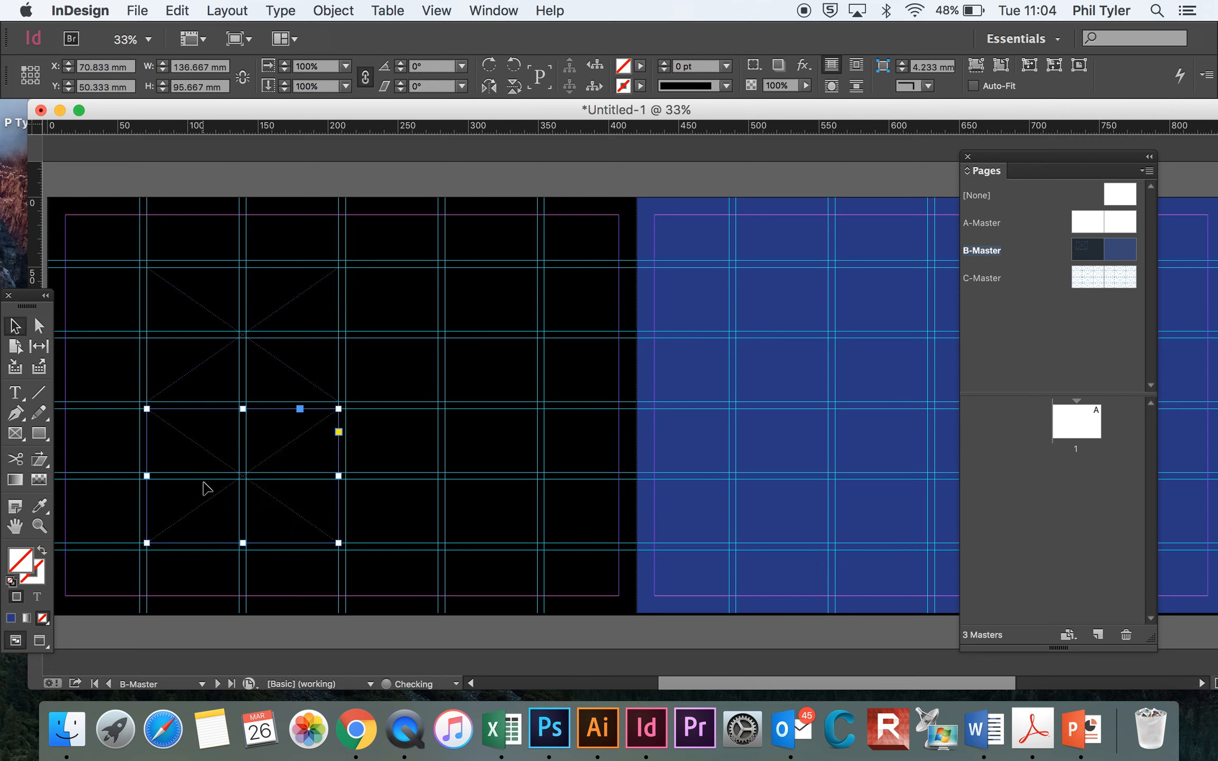
left_click(212, 353, "shift")
left_click_drag(211, 354, 415, 352)
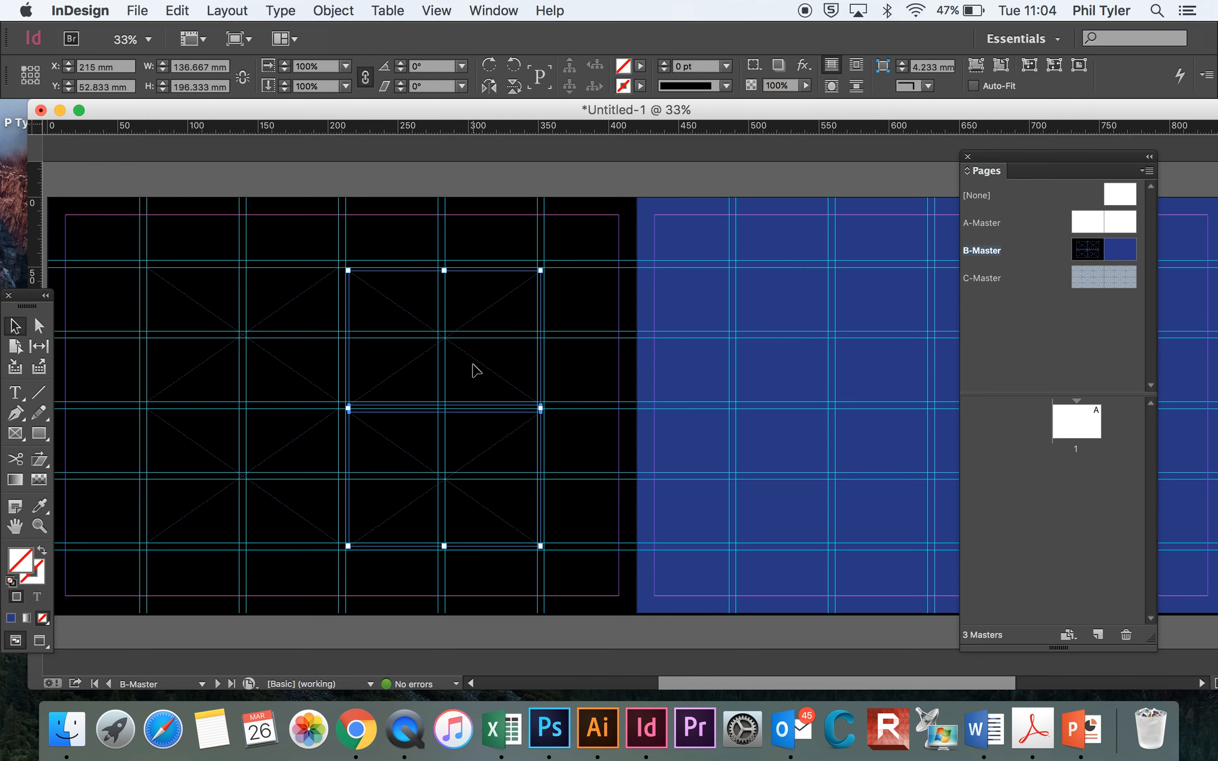
Step: Paste the frame pair onto B-Master's blue page and arrange the two frames side by side at mid-height
key("super+v")
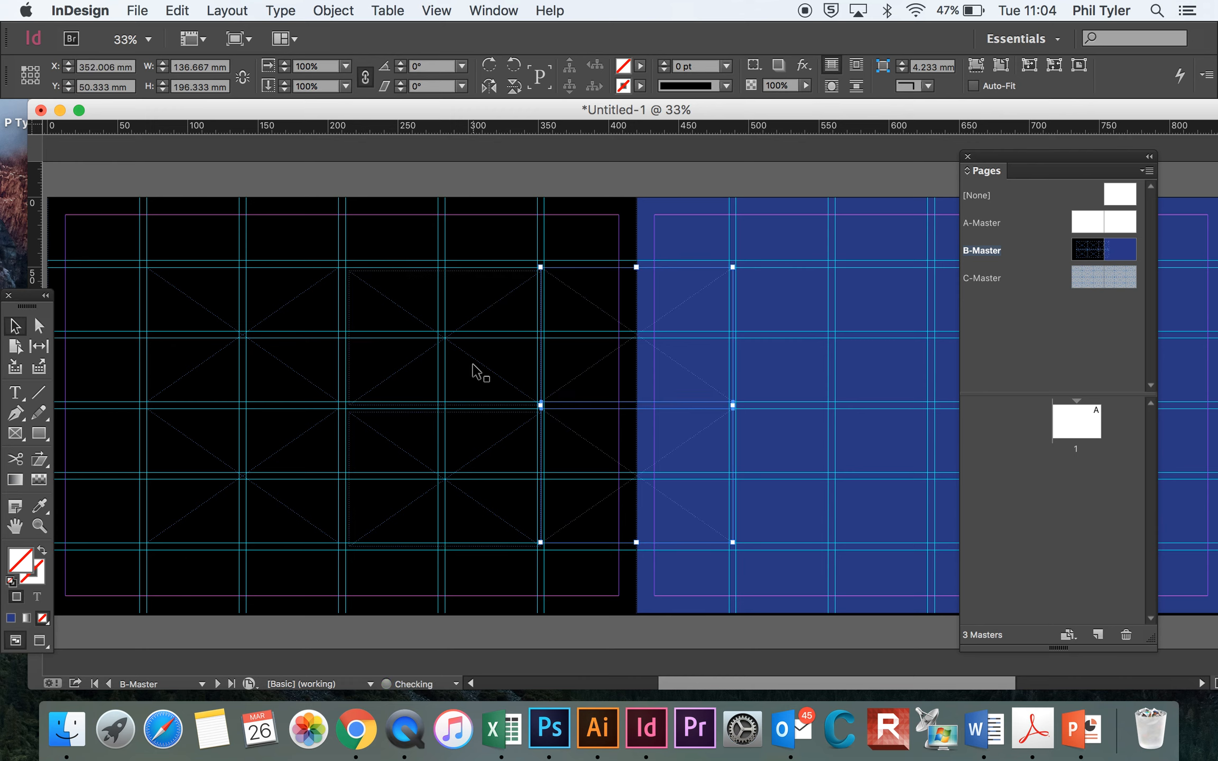
left_click_drag(631, 368, 835, 368)
scroll(656, 464, "right", 5)
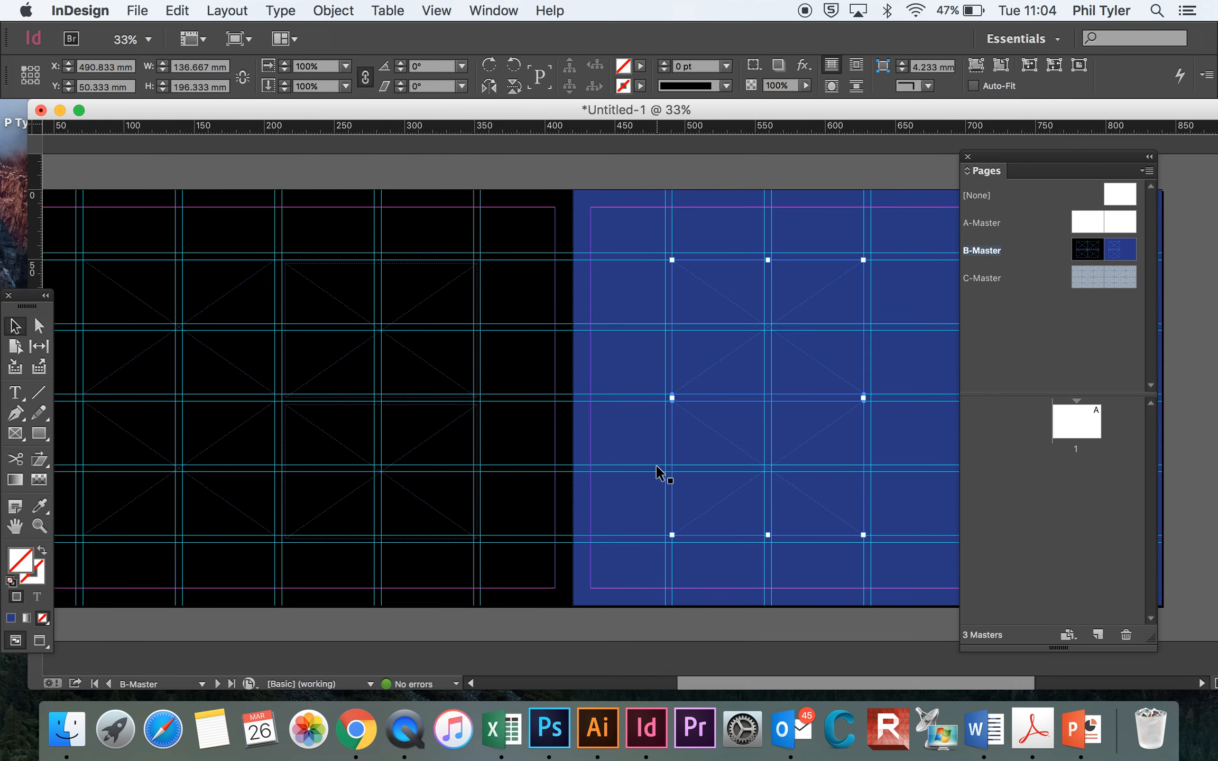
scroll(656, 465, "right", 10)
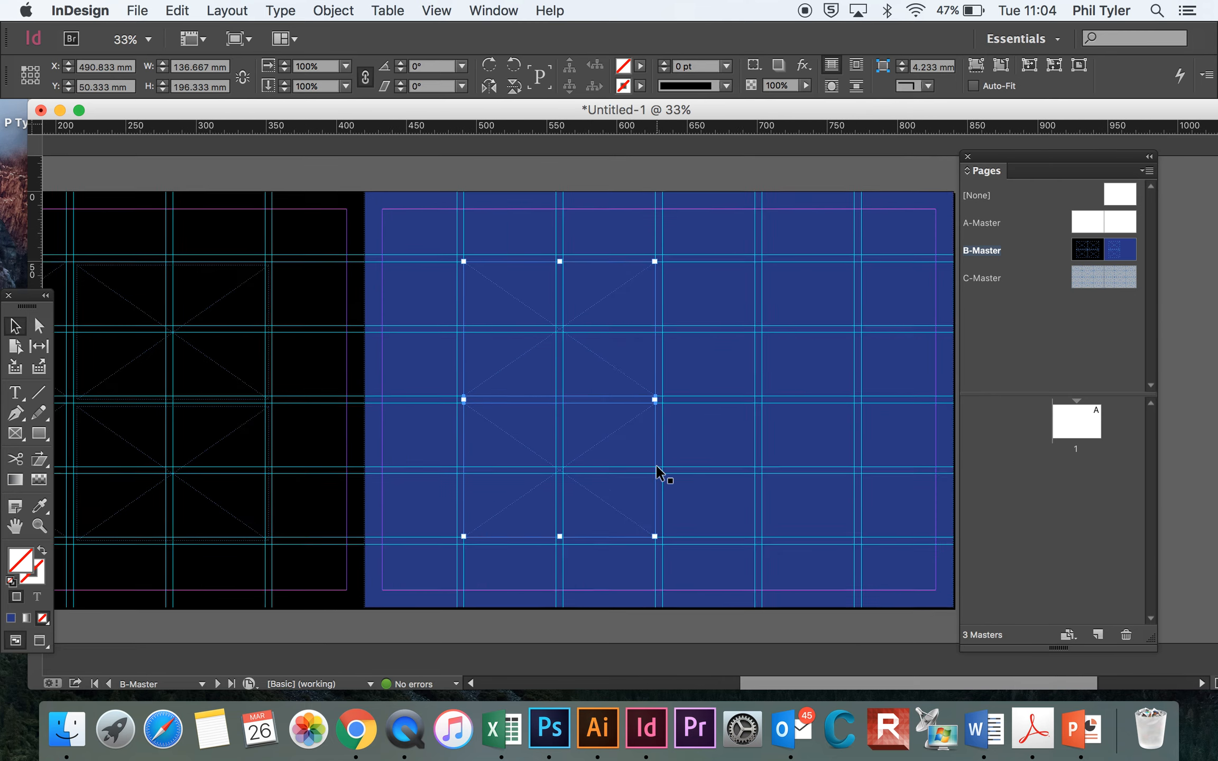
left_click(637, 442)
left_click(542, 437)
left_click_drag(543, 436, 742, 359)
left_click(471, 280)
left_click_drag(476, 280, 470, 353)
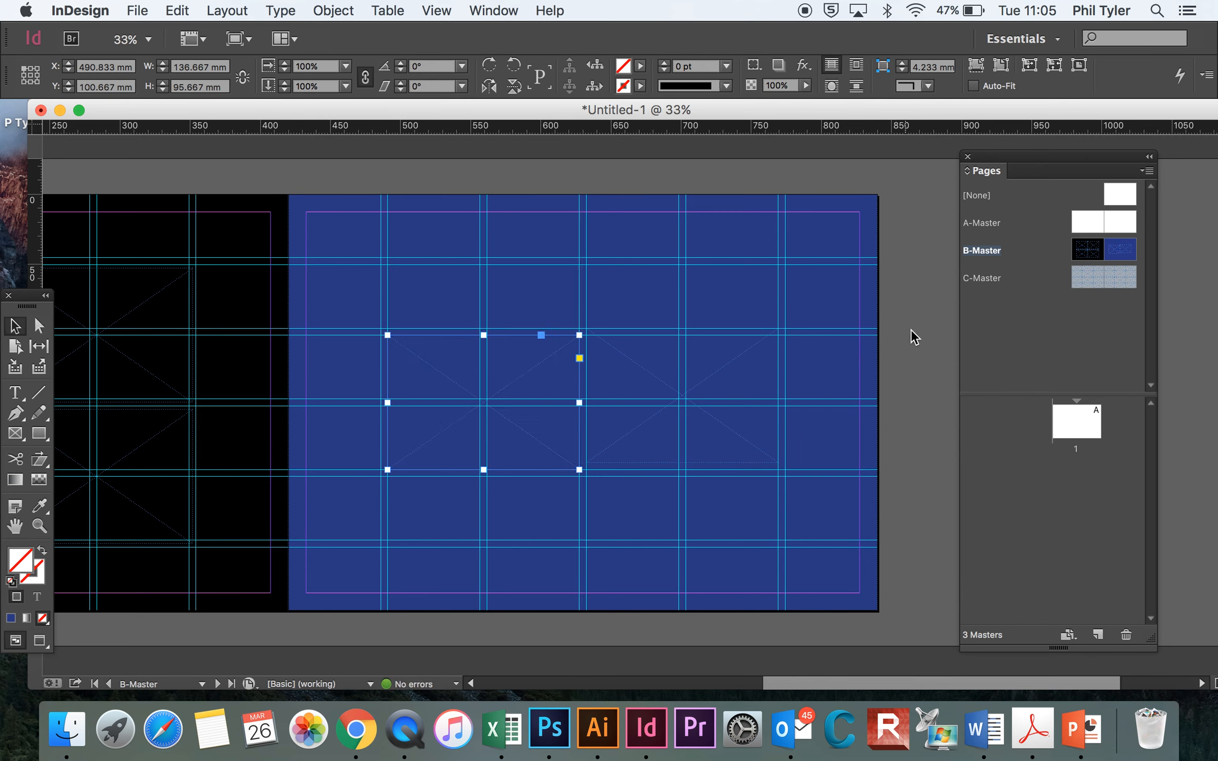
Step: Open document page 1 and add two new pages after it
double_click(1079, 422)
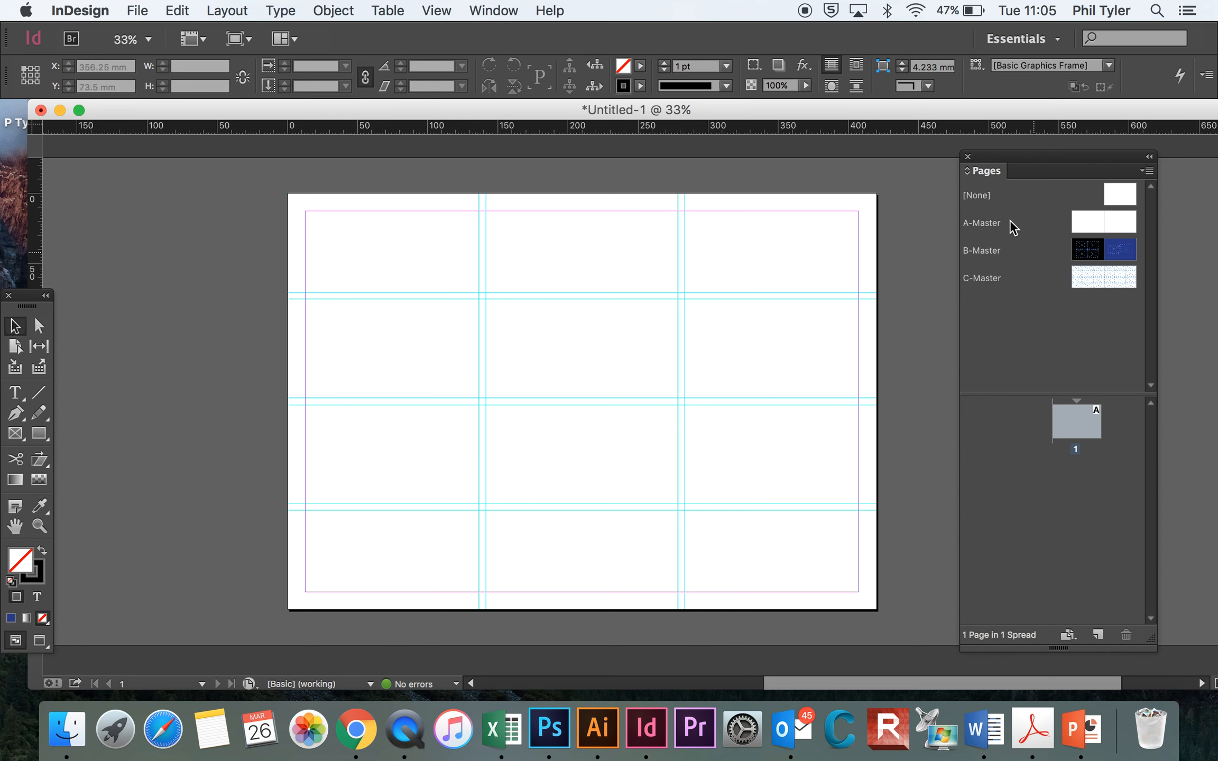
left_click(1102, 630)
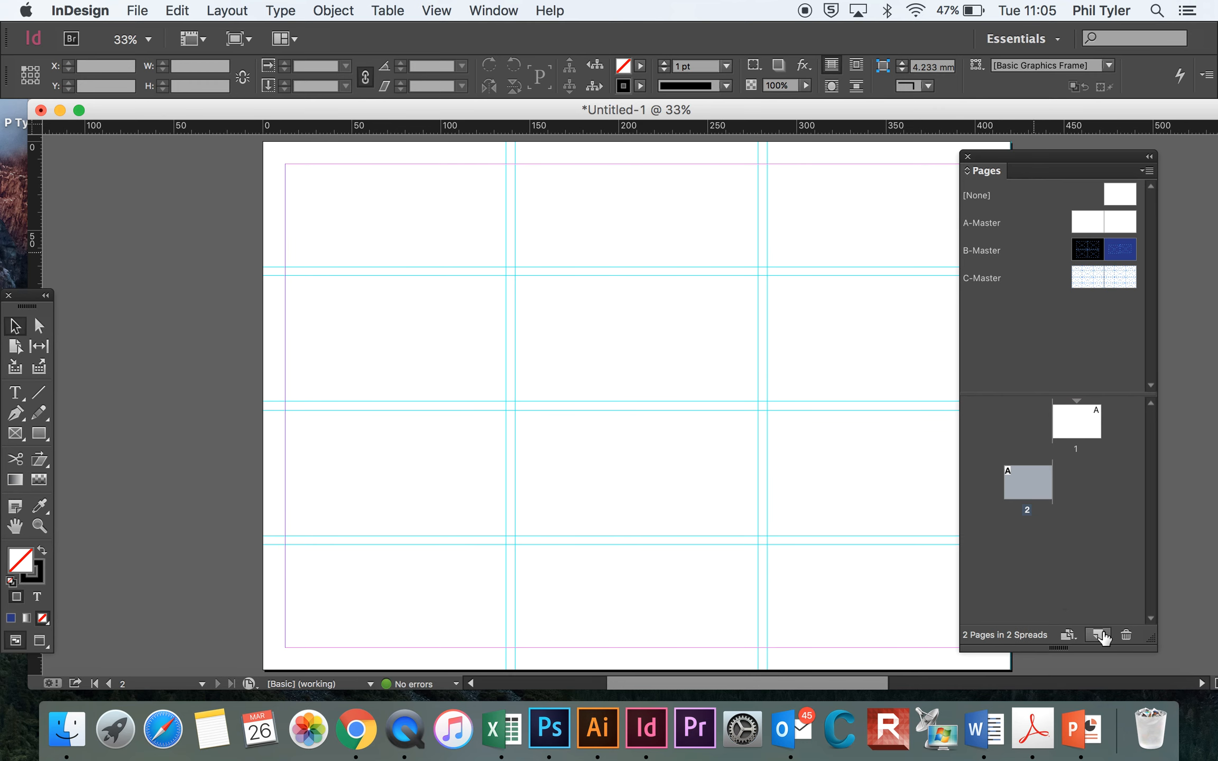
left_click(1101, 635)
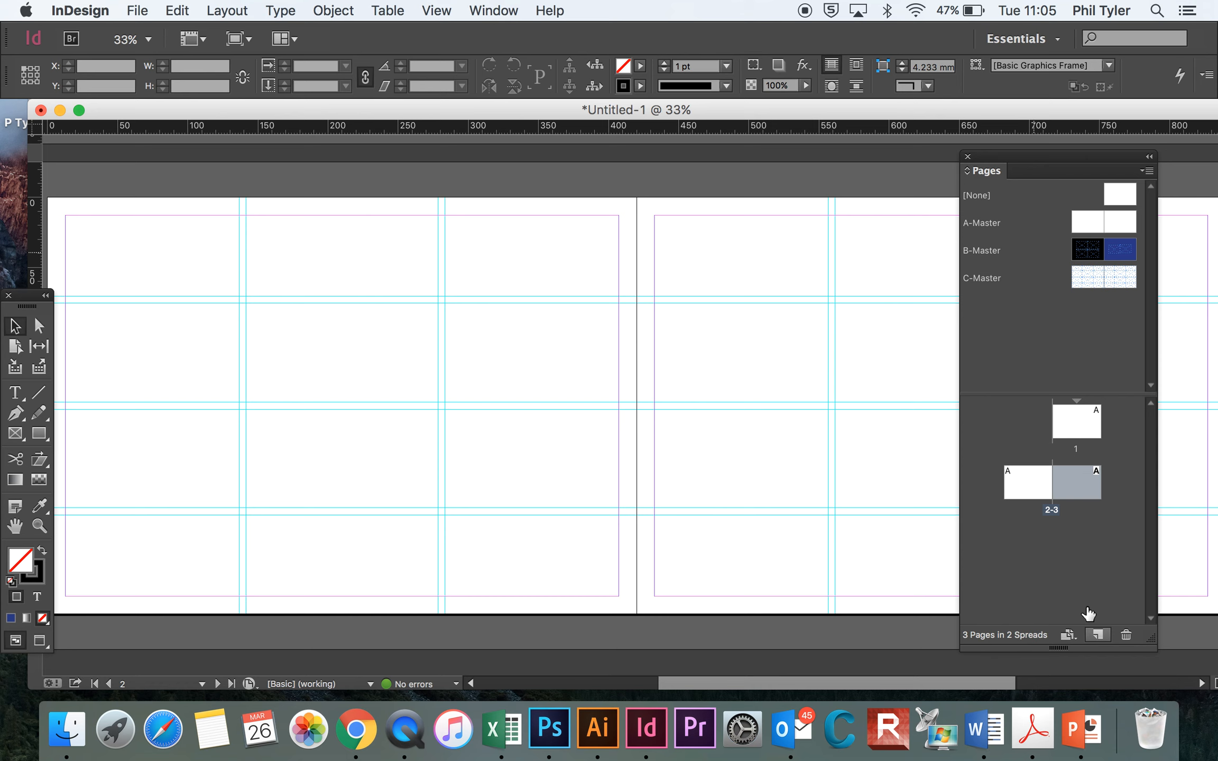
Step: Insert one page based on B-Master after page 3, and add another page to complete the black and blue spread
left_click(235, 11)
mouse_move(239, 35)
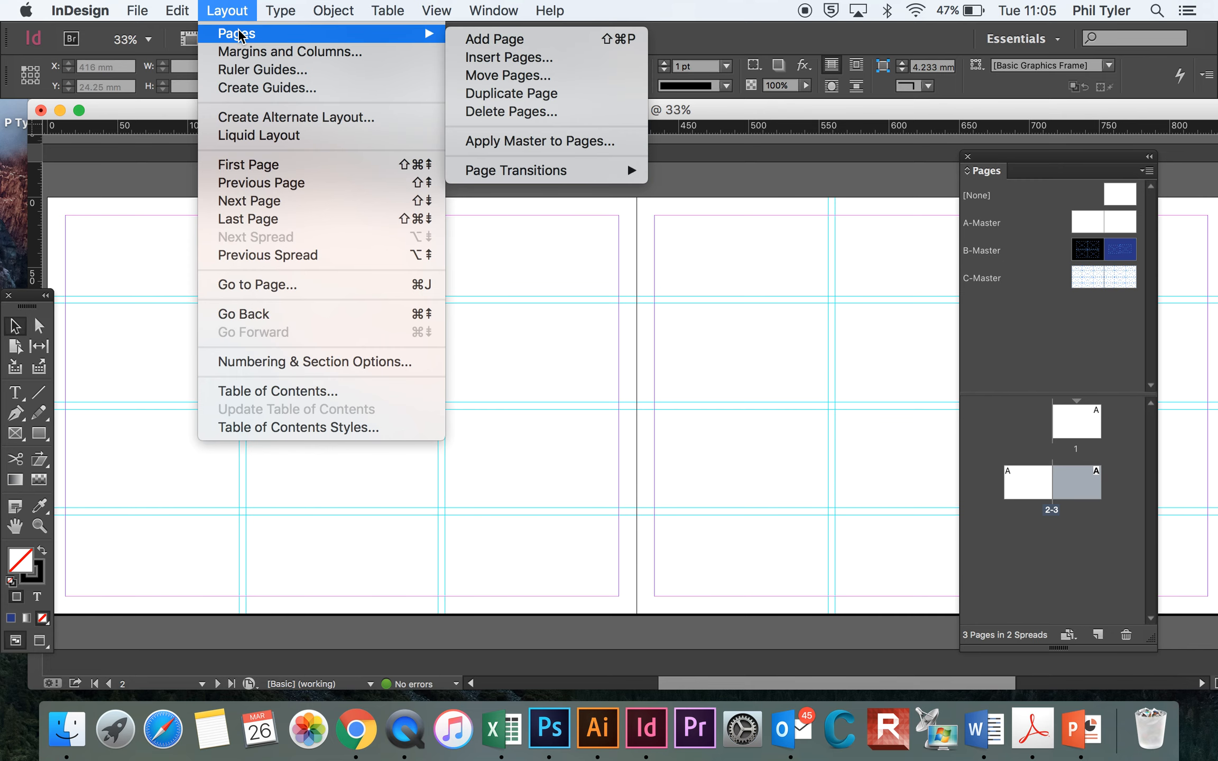
left_click(516, 58)
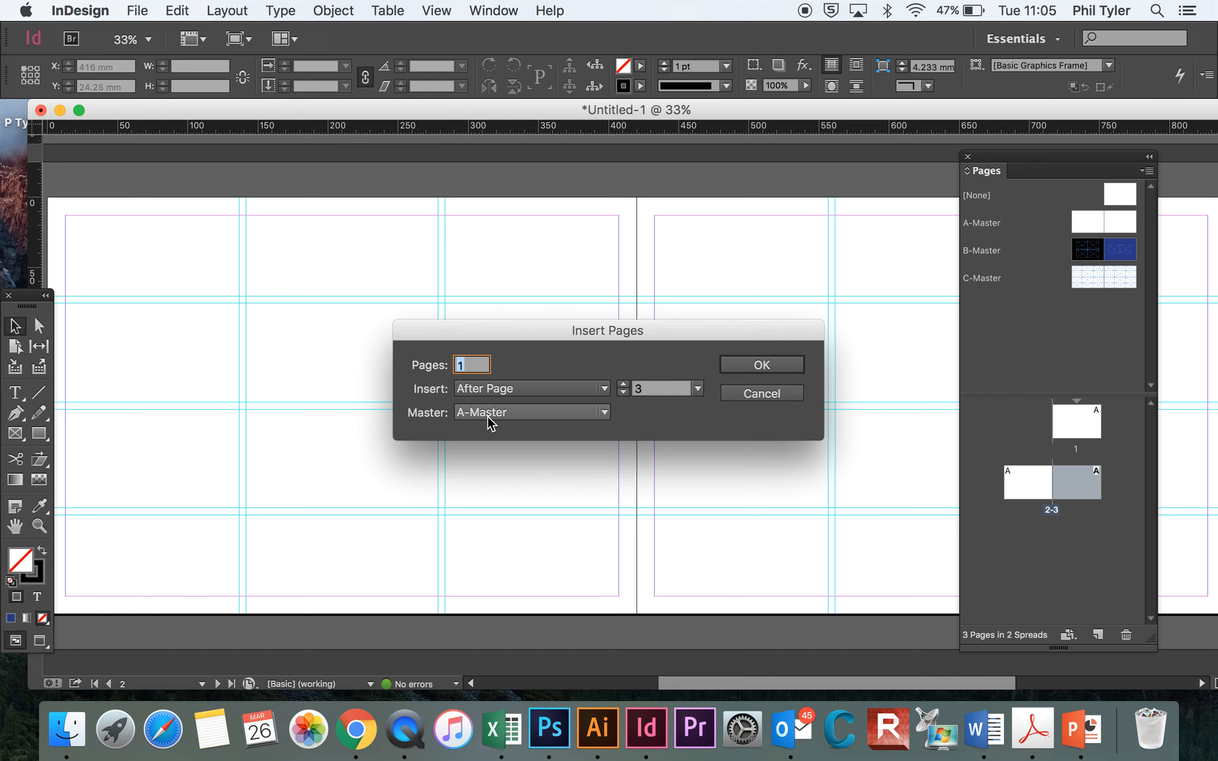
left_click(607, 411)
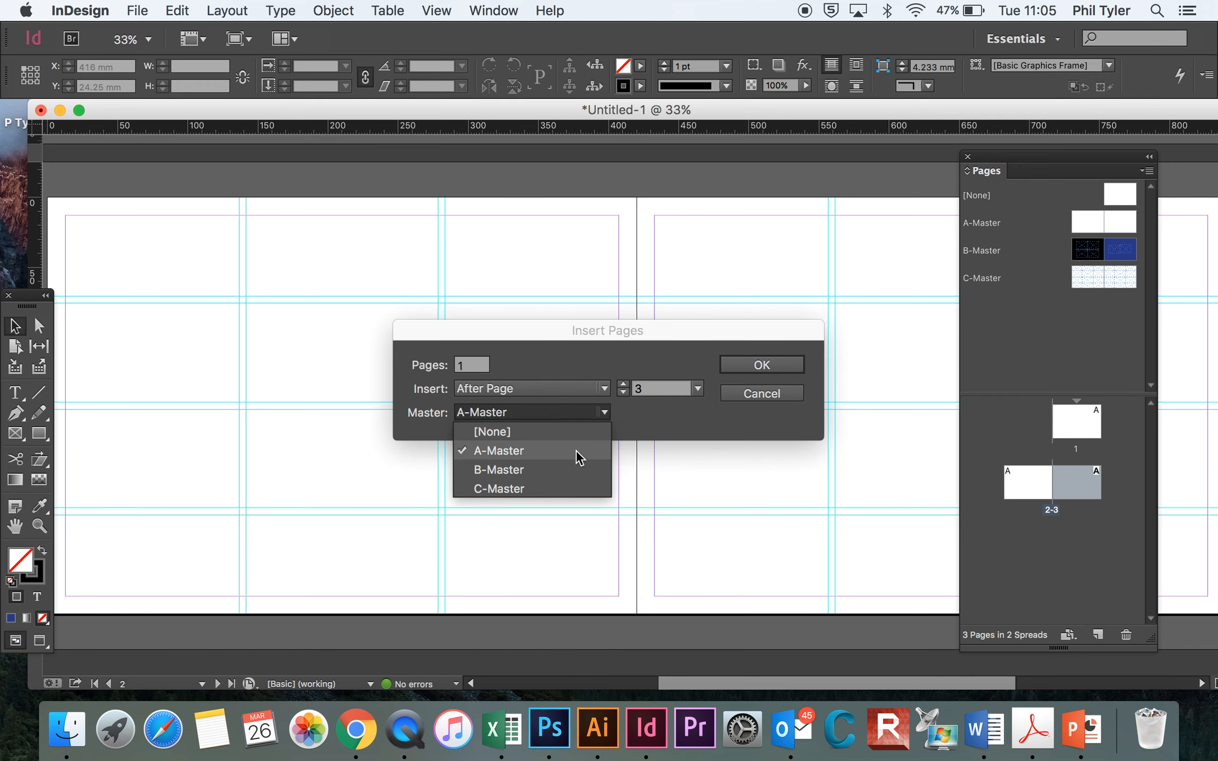
left_click(567, 472)
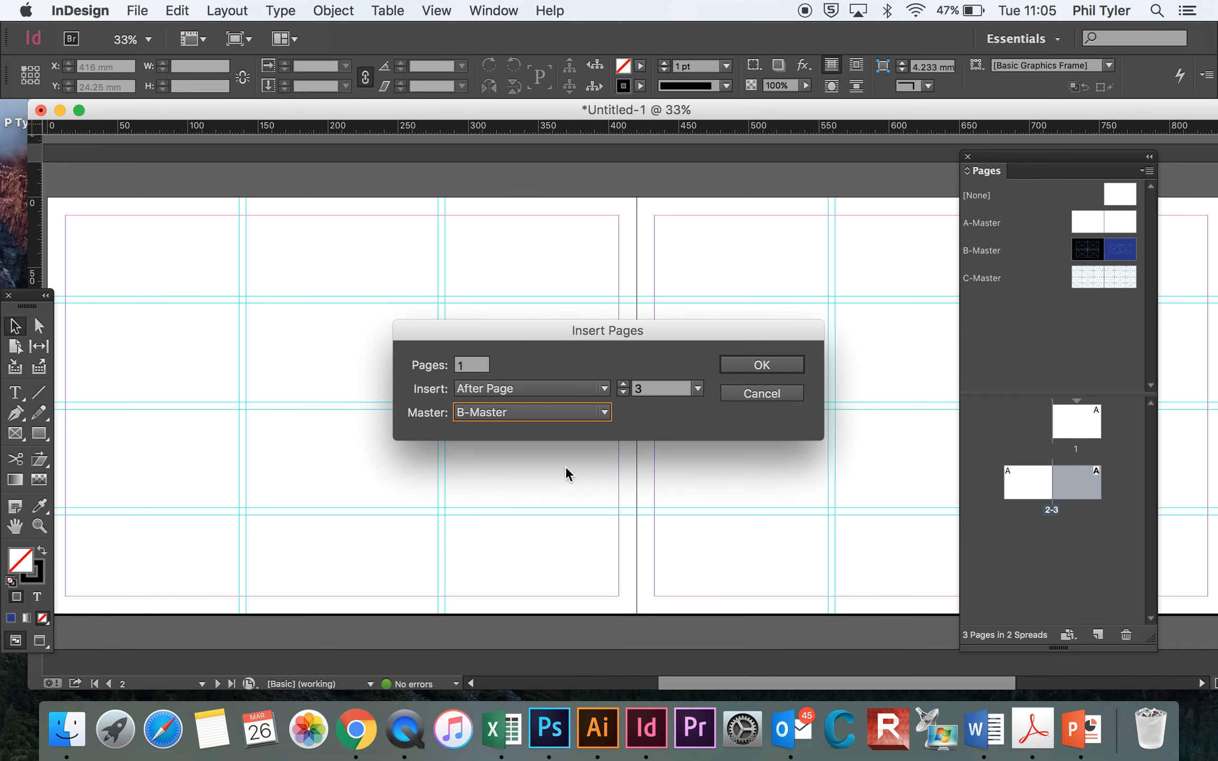
left_click(755, 366)
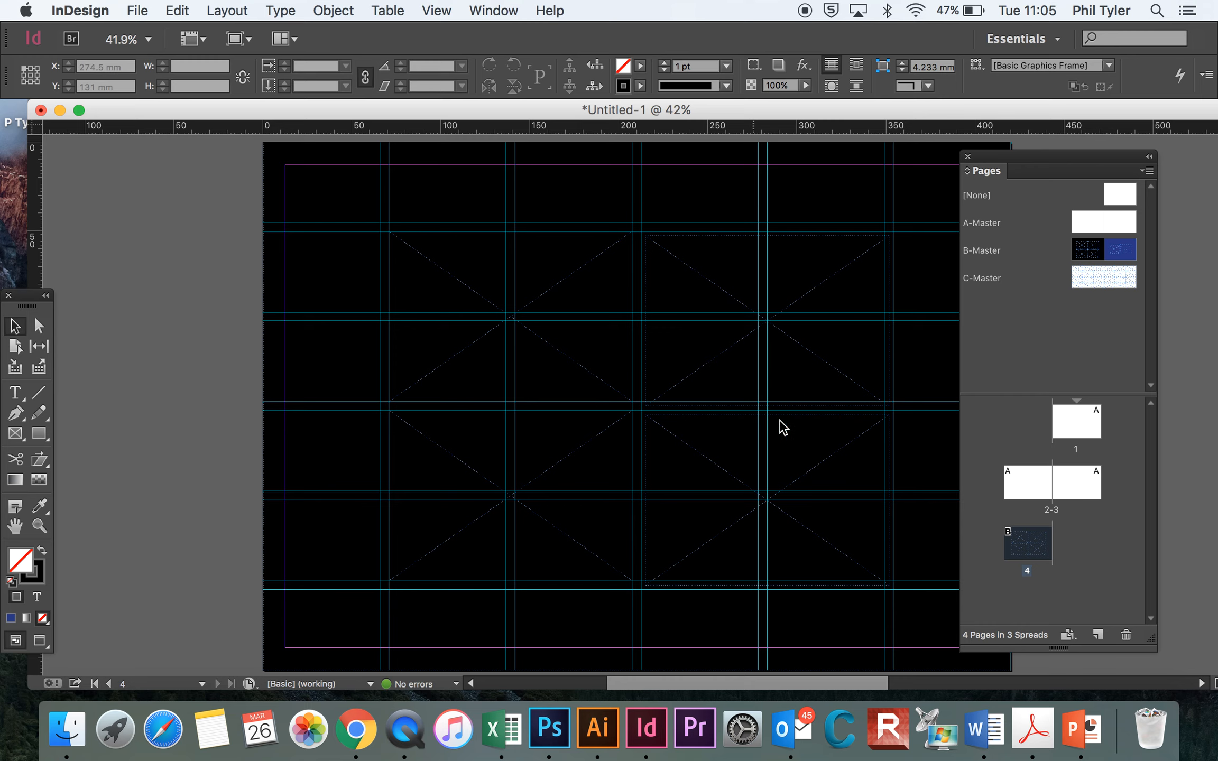
left_click(1098, 634)
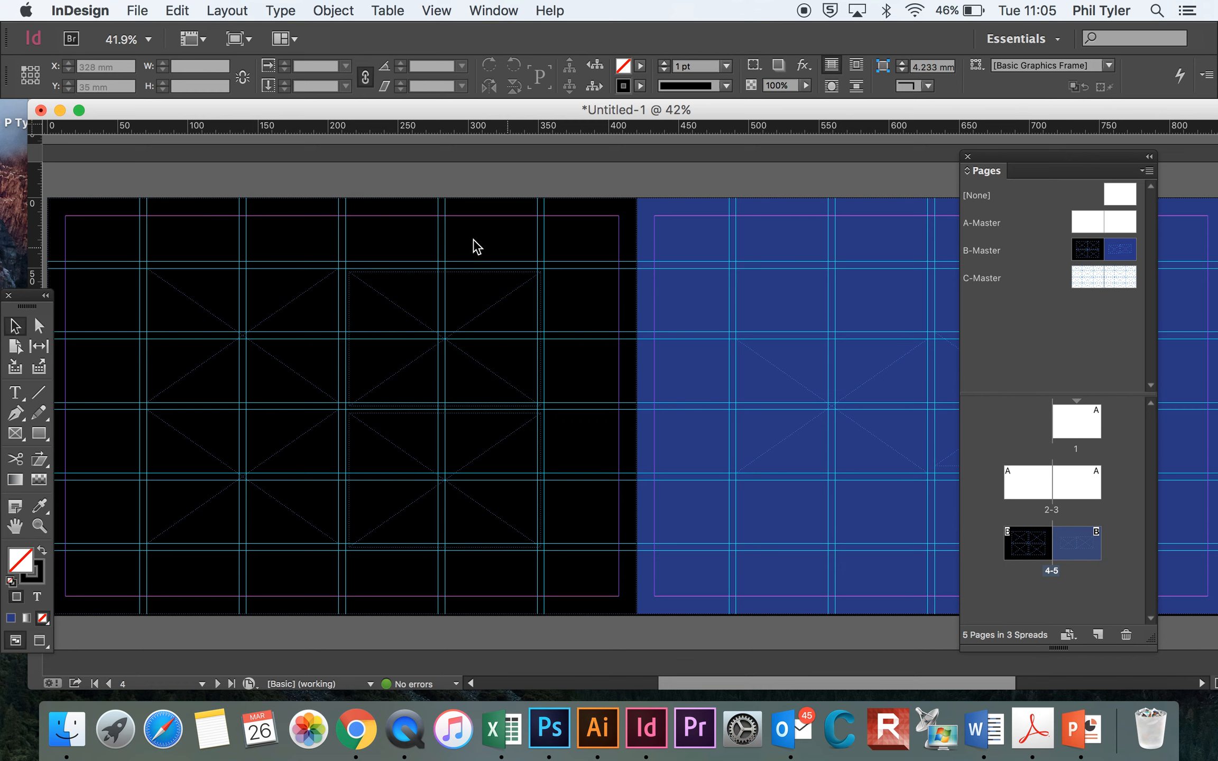
Step: Insert one more page based on B-Master after page 5
left_click(211, 11)
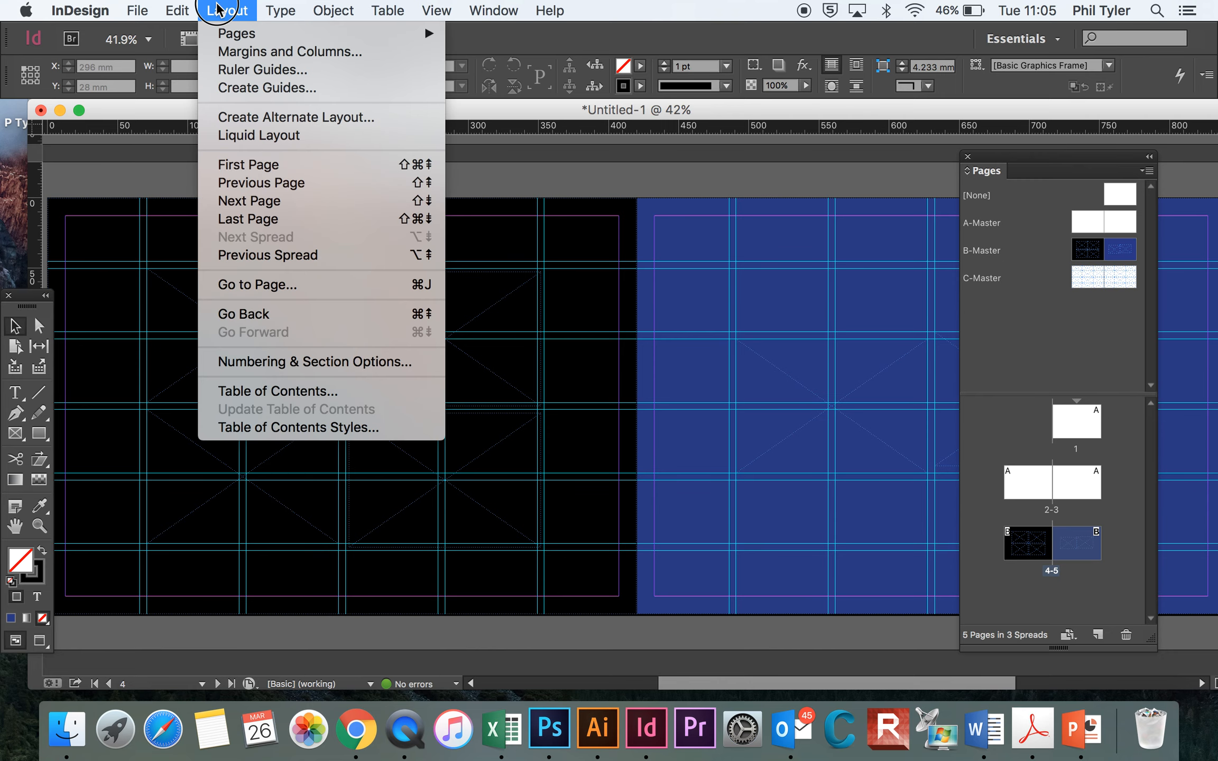
mouse_move(427, 36)
left_click(504, 59)
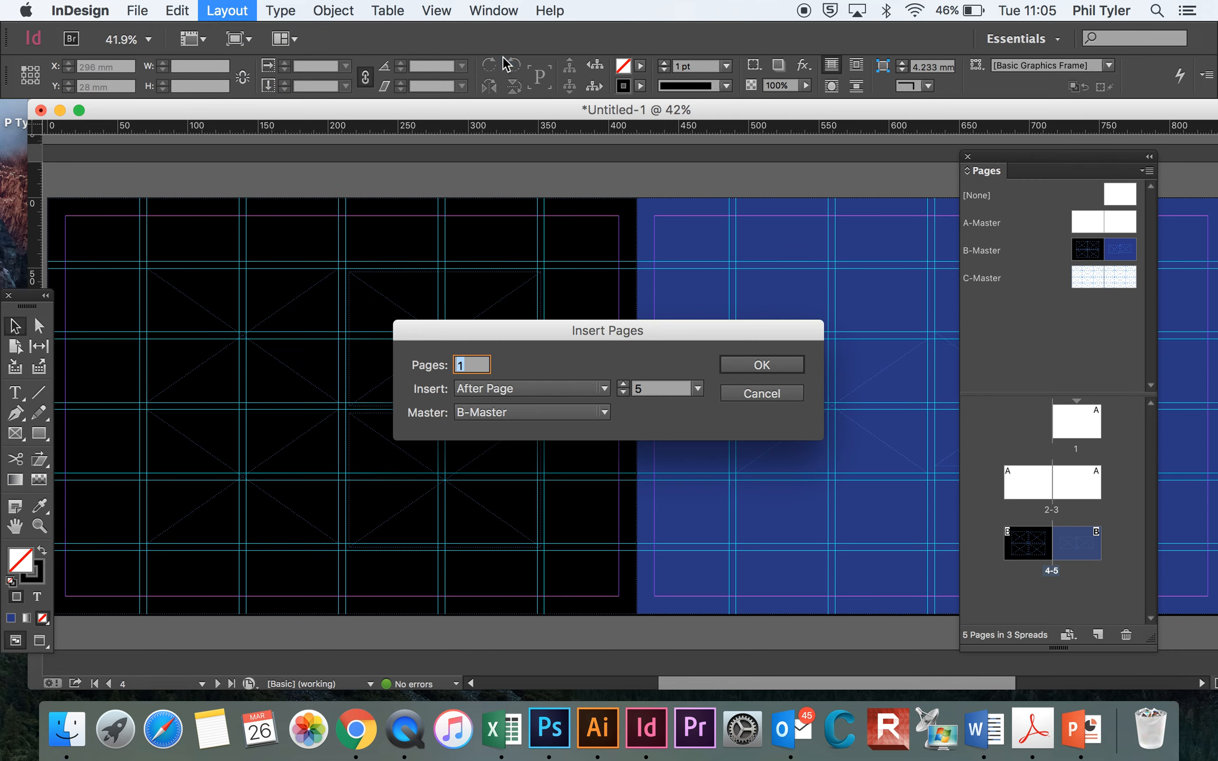
left_click(602, 412)
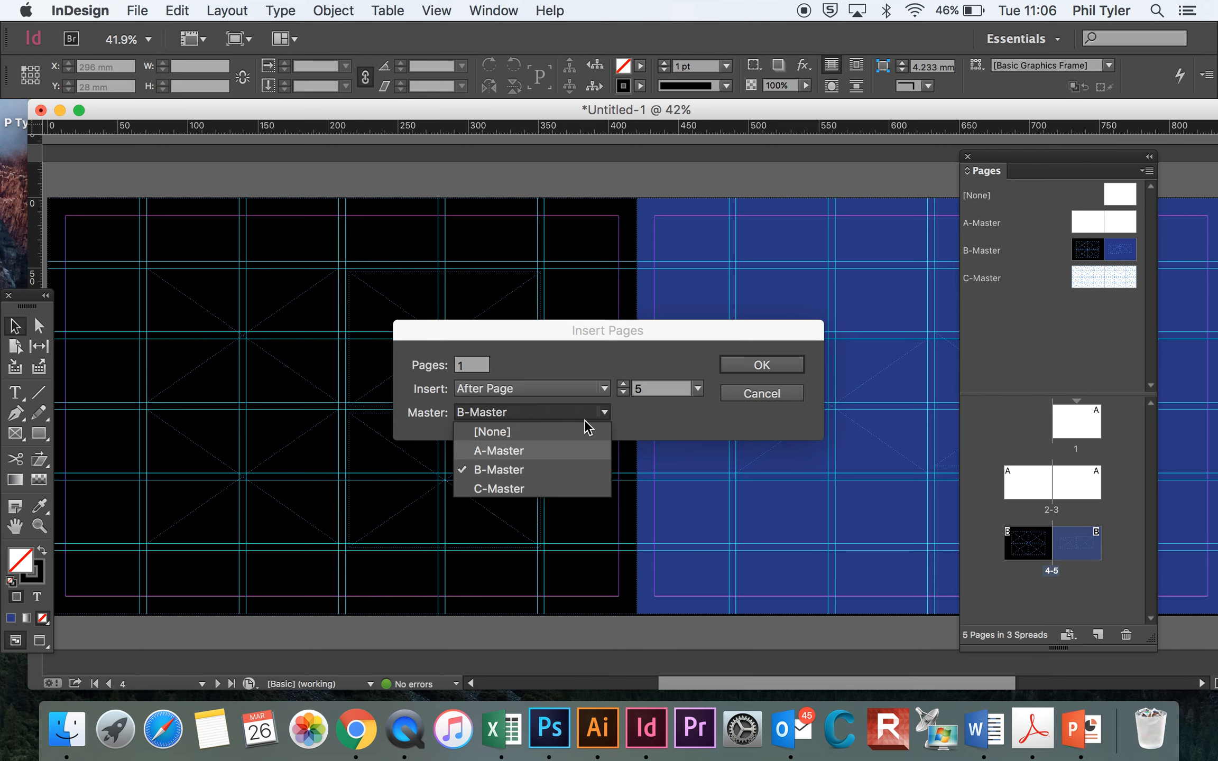
left_click(792, 368)
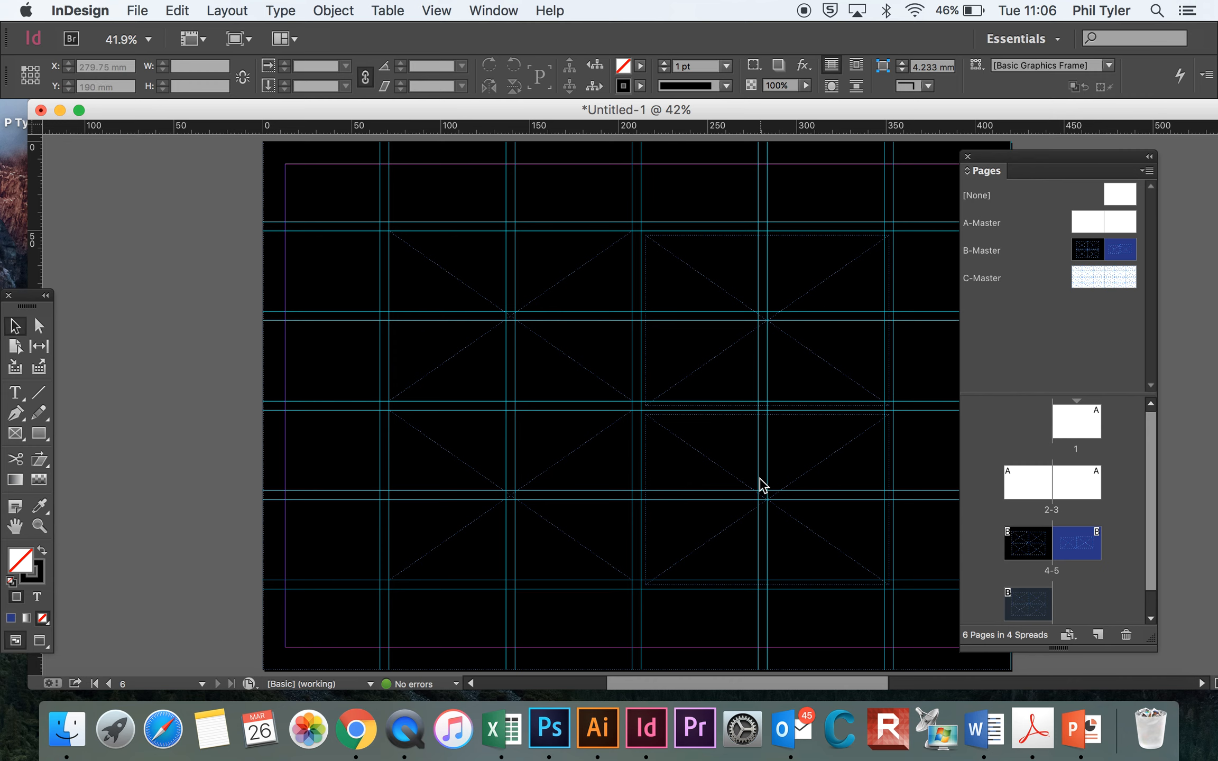
Step: Start placing images and browse the Desktop's Teaching folder to the contents of its Fash ill folder
left_click(136, 8)
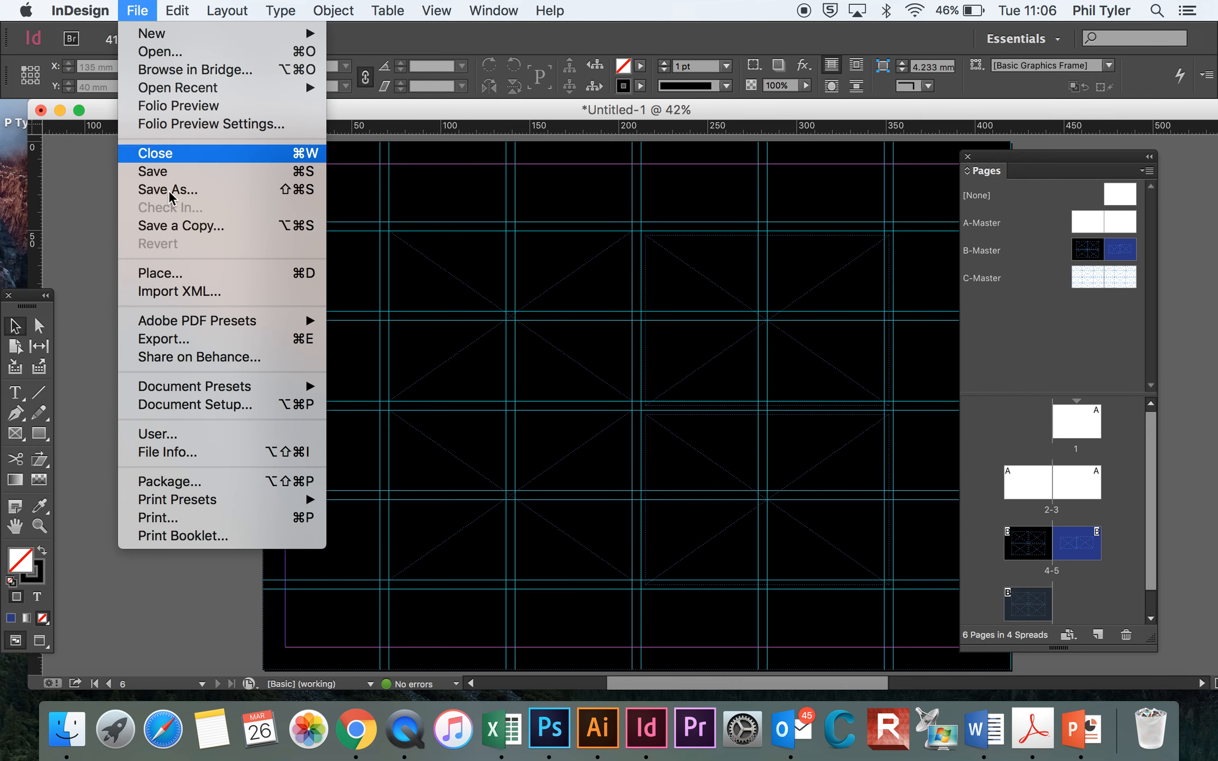
left_click(179, 278)
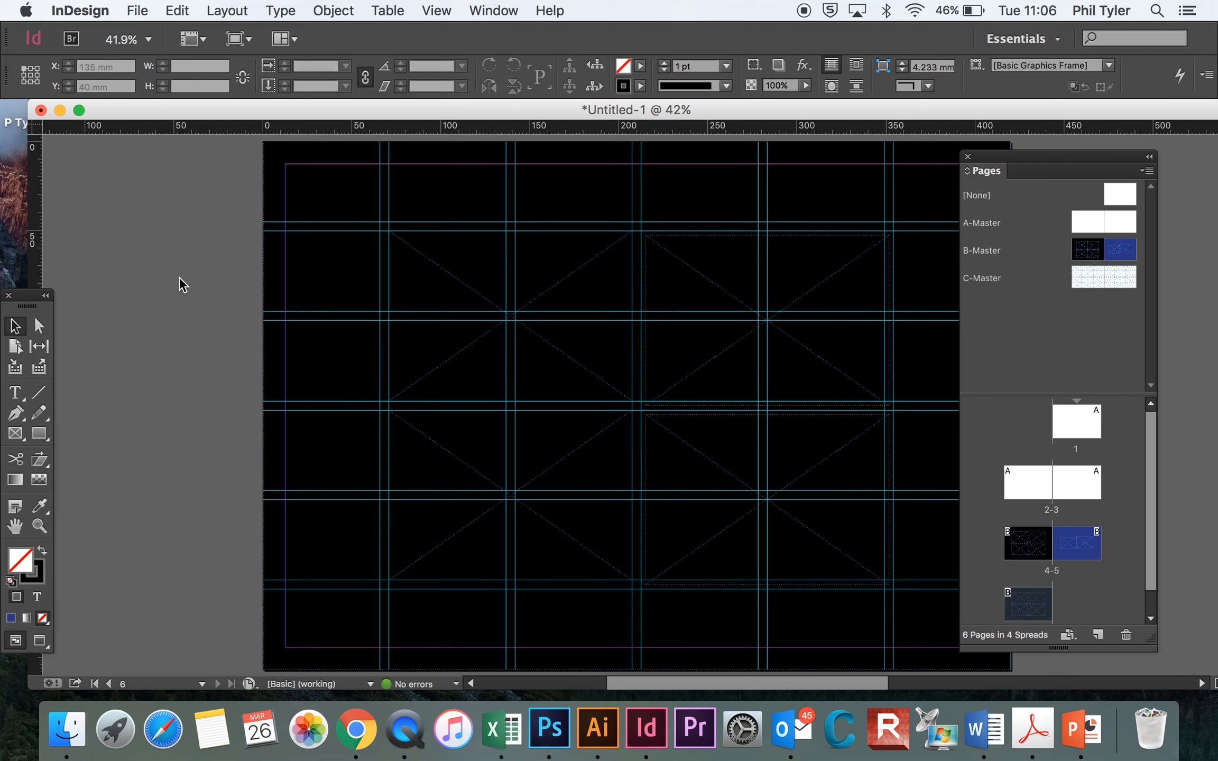
scroll(503, 347, "down", 6)
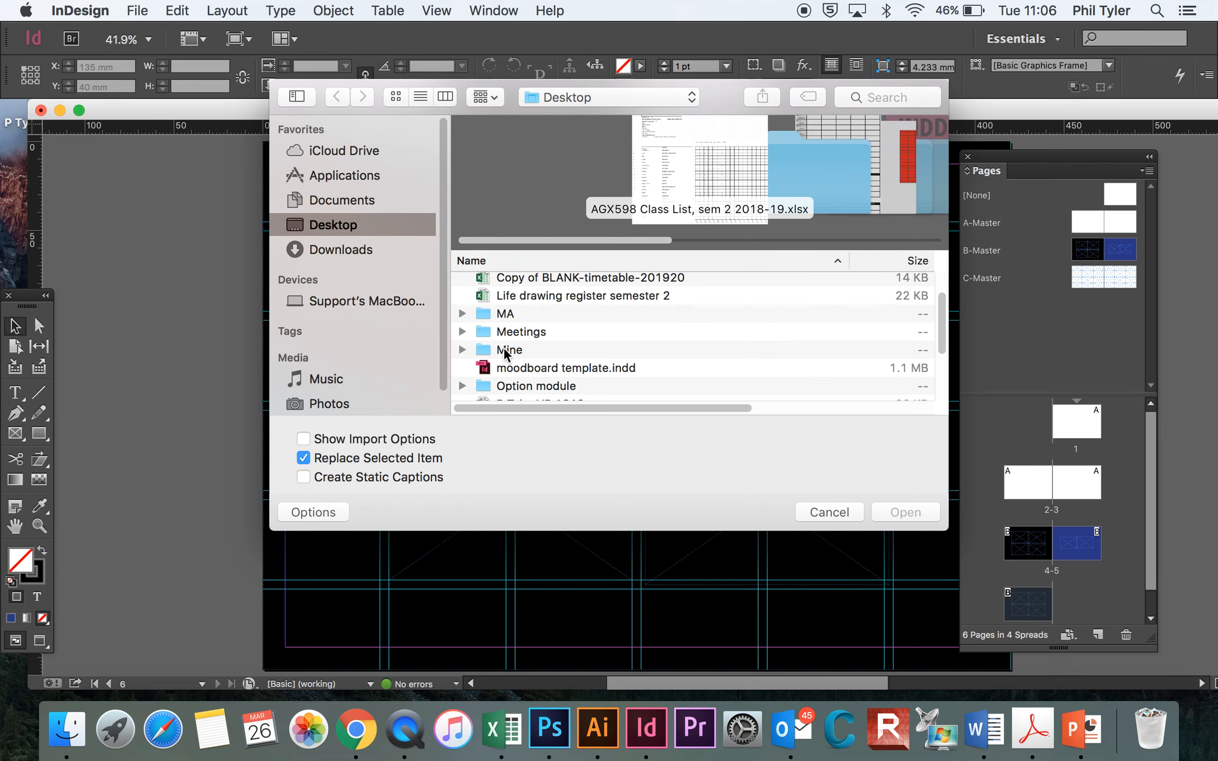
scroll(504, 348, "down", 1)
scroll(503, 348, "right", 1)
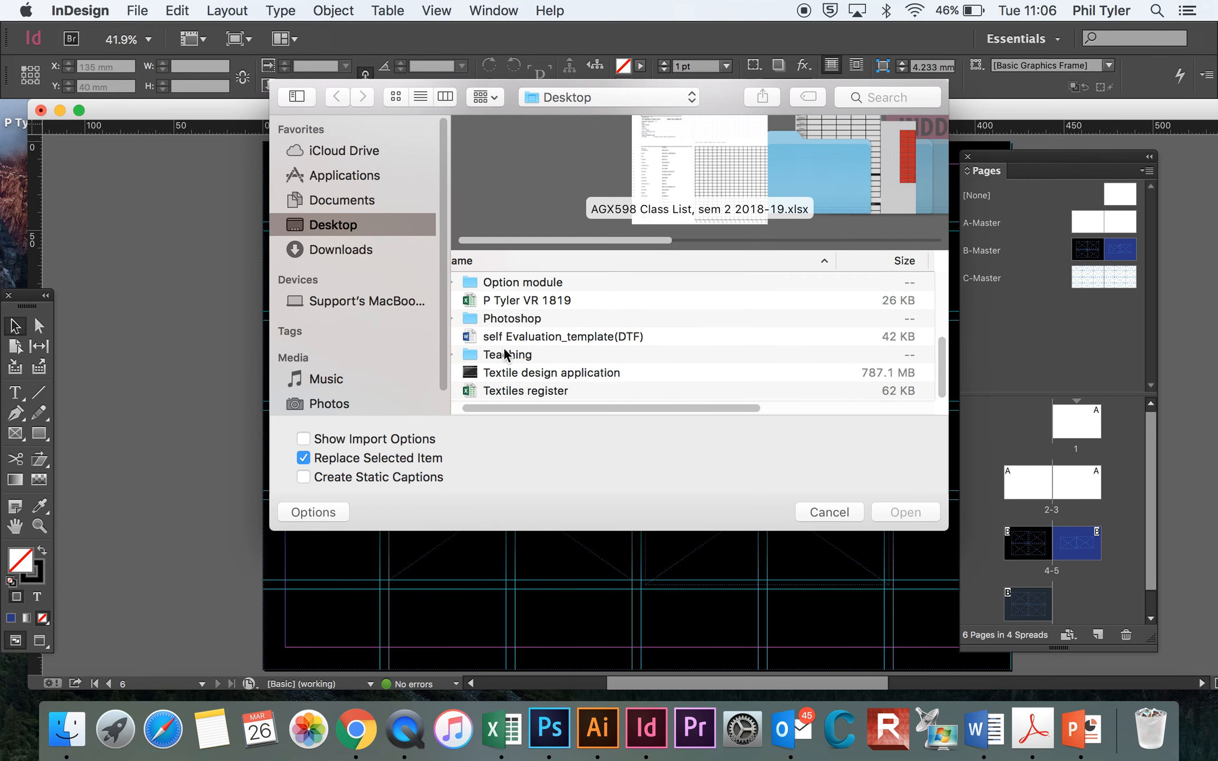
scroll(503, 347, "left", 1)
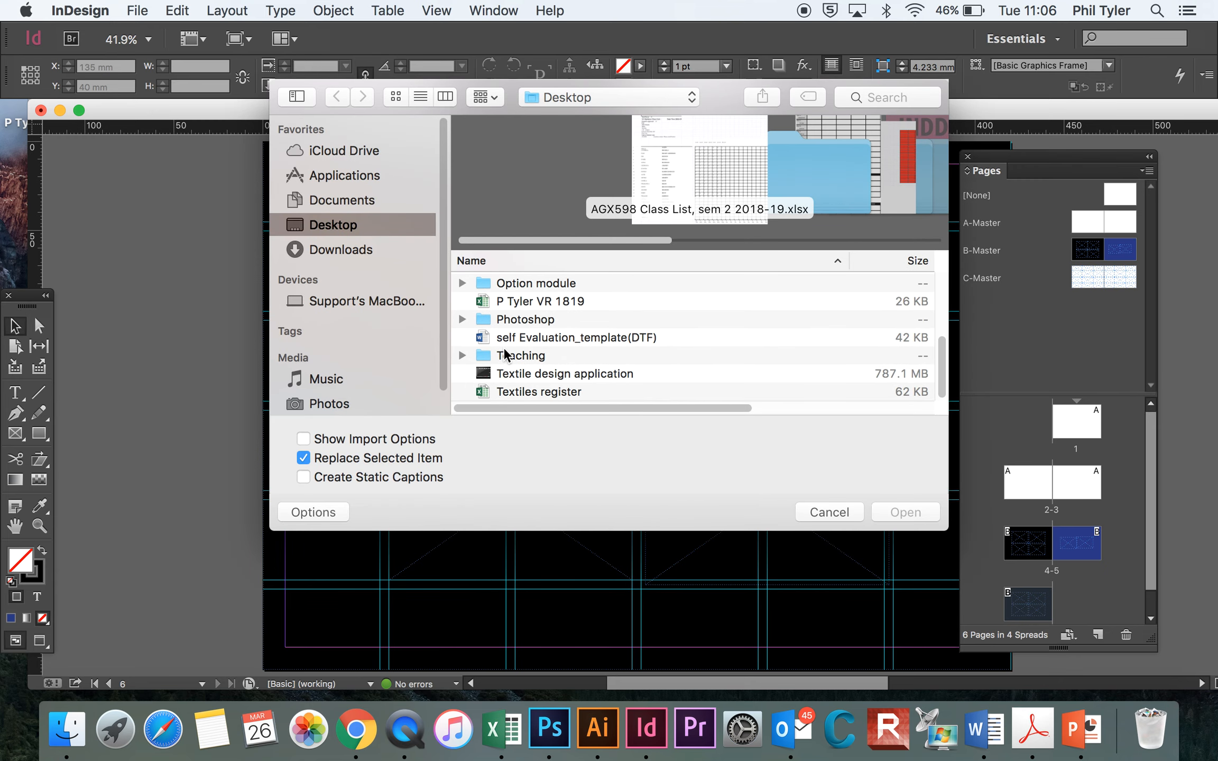
left_click(462, 356)
scroll(516, 366, "down", 3)
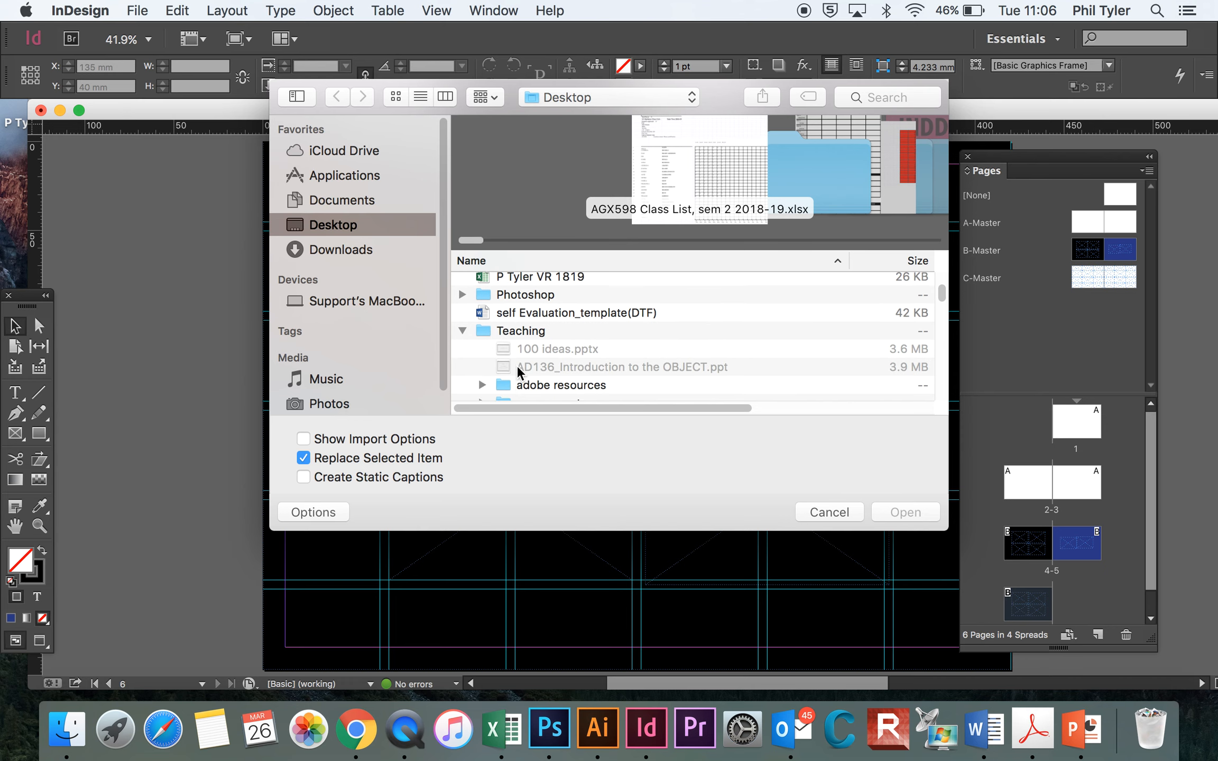
scroll(518, 367, "down", 5)
left_click(482, 334)
scroll(567, 350, "down", 5)
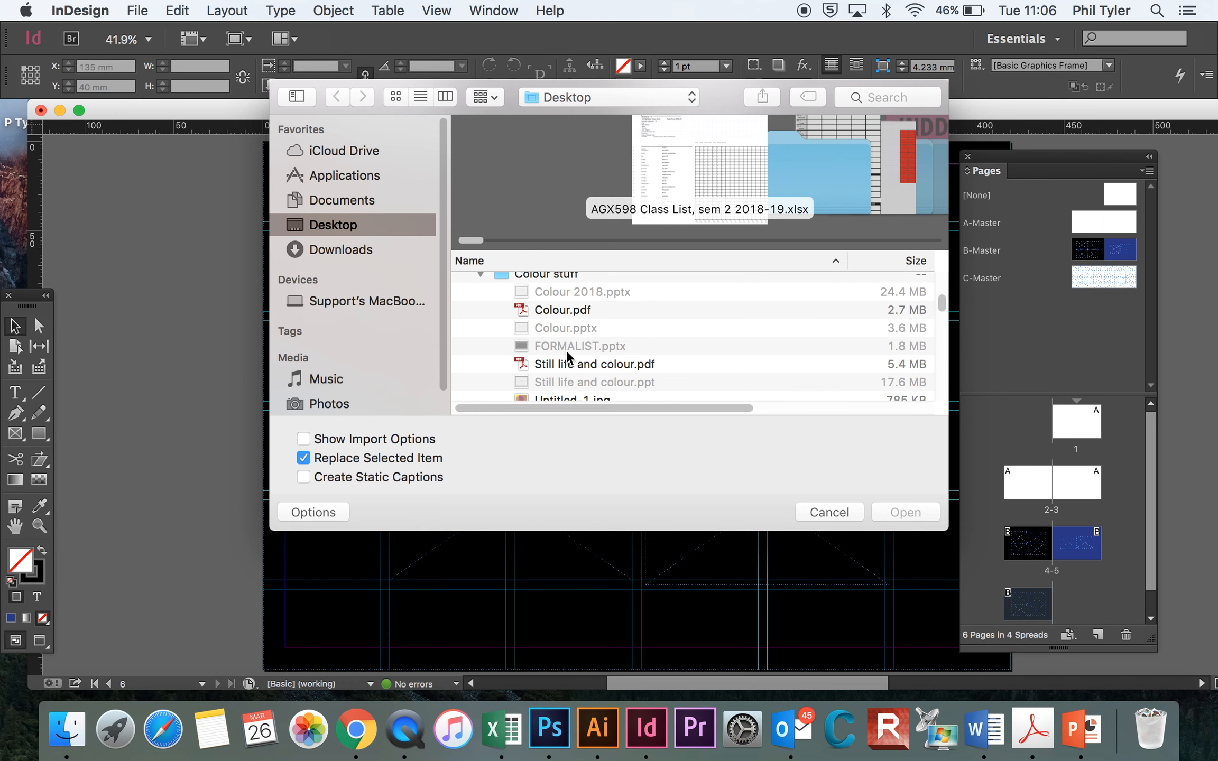
scroll(566, 350, "down", 2)
left_click(482, 311)
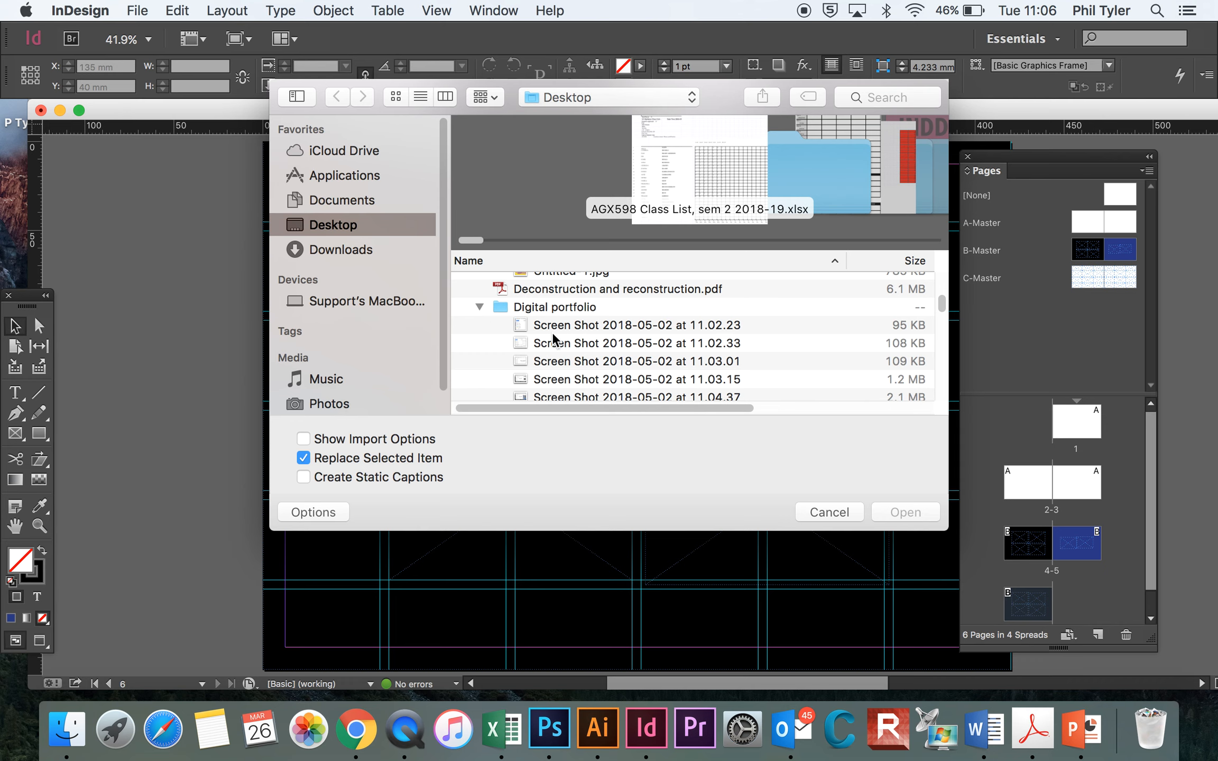
left_click(483, 307)
scroll(497, 351, "down", 2)
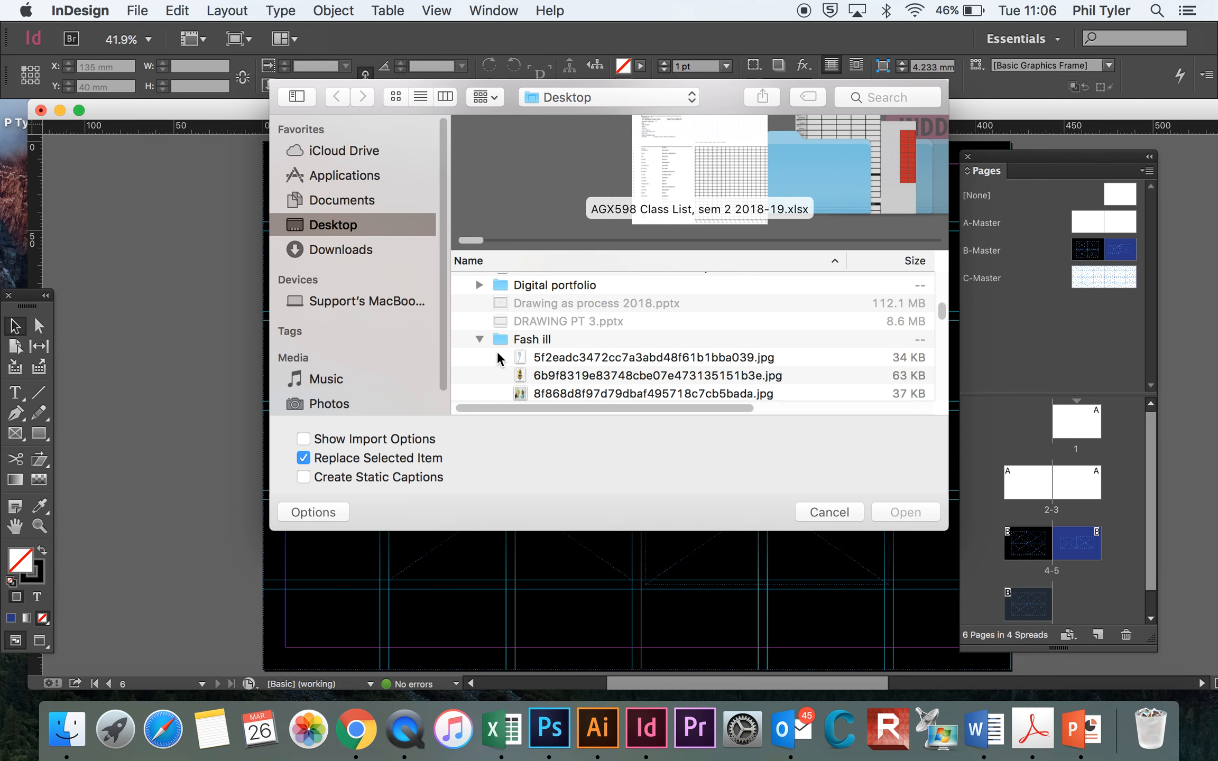
Step: Load the first nine images of the Fash ill folder, through IMG_20180605_083524.jpg, for placing
left_click(537, 348)
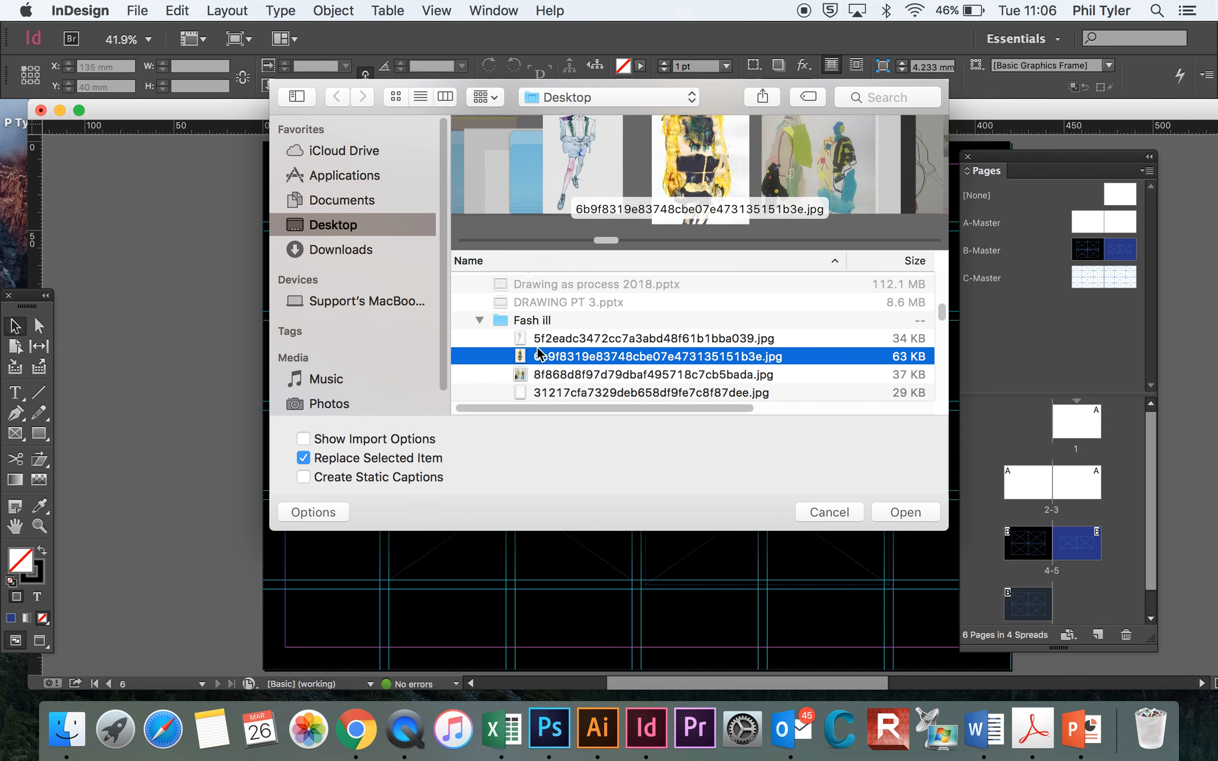
left_click(537, 345)
key("shift+Down")
key("shift+Down")
key("shift+Down")
key("shift+Down")
key("shift+Down")
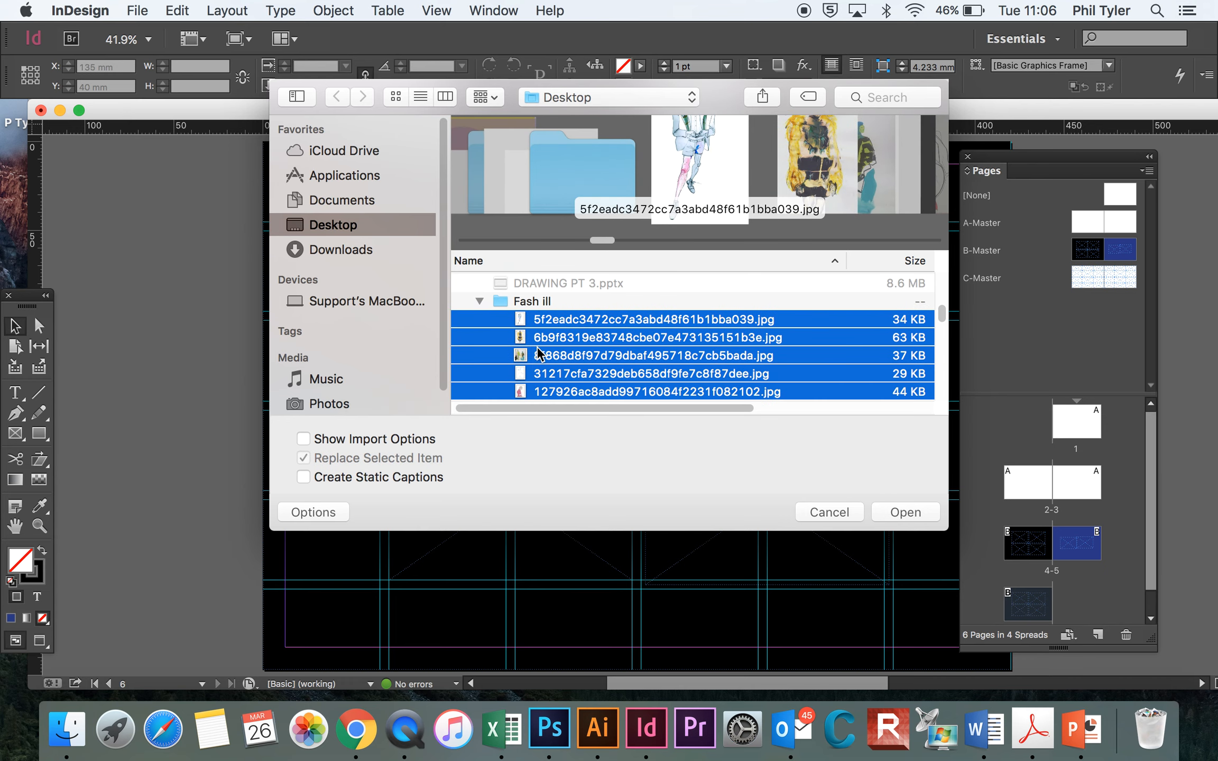
key("shift+Down")
key("shift+Down")
key("shift+Down")
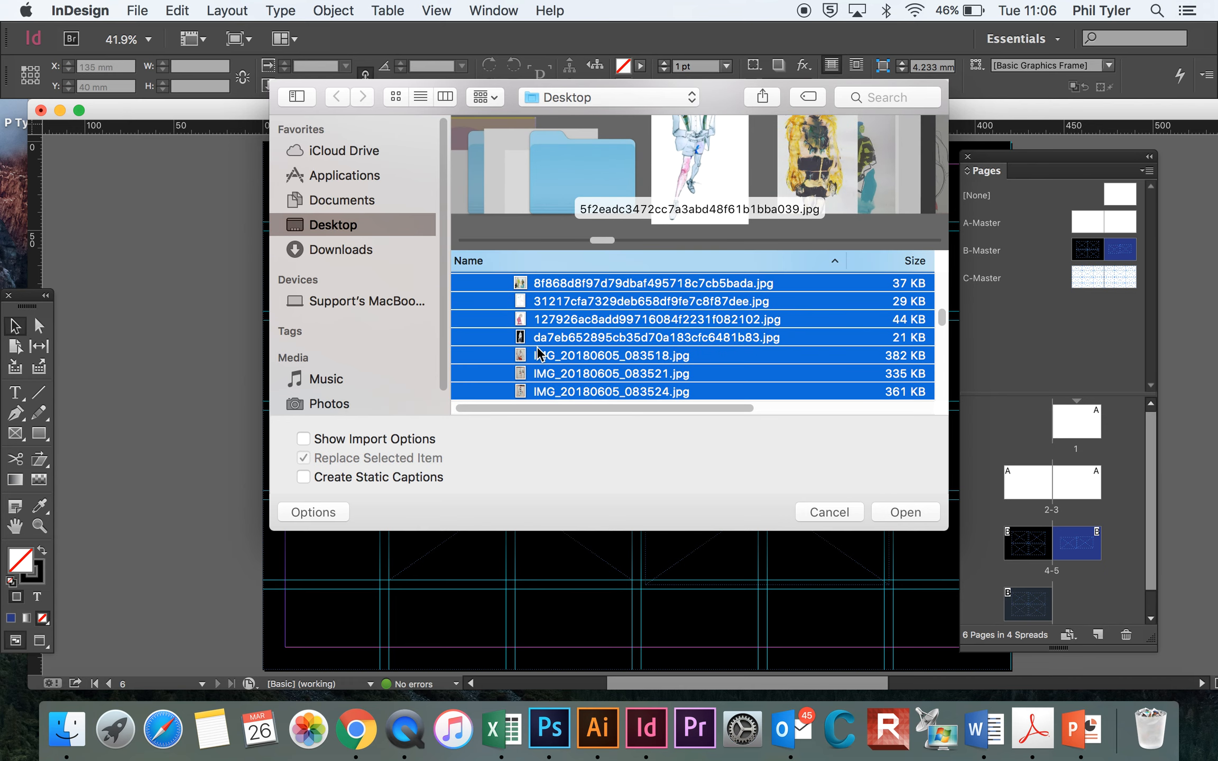
left_click(922, 506)
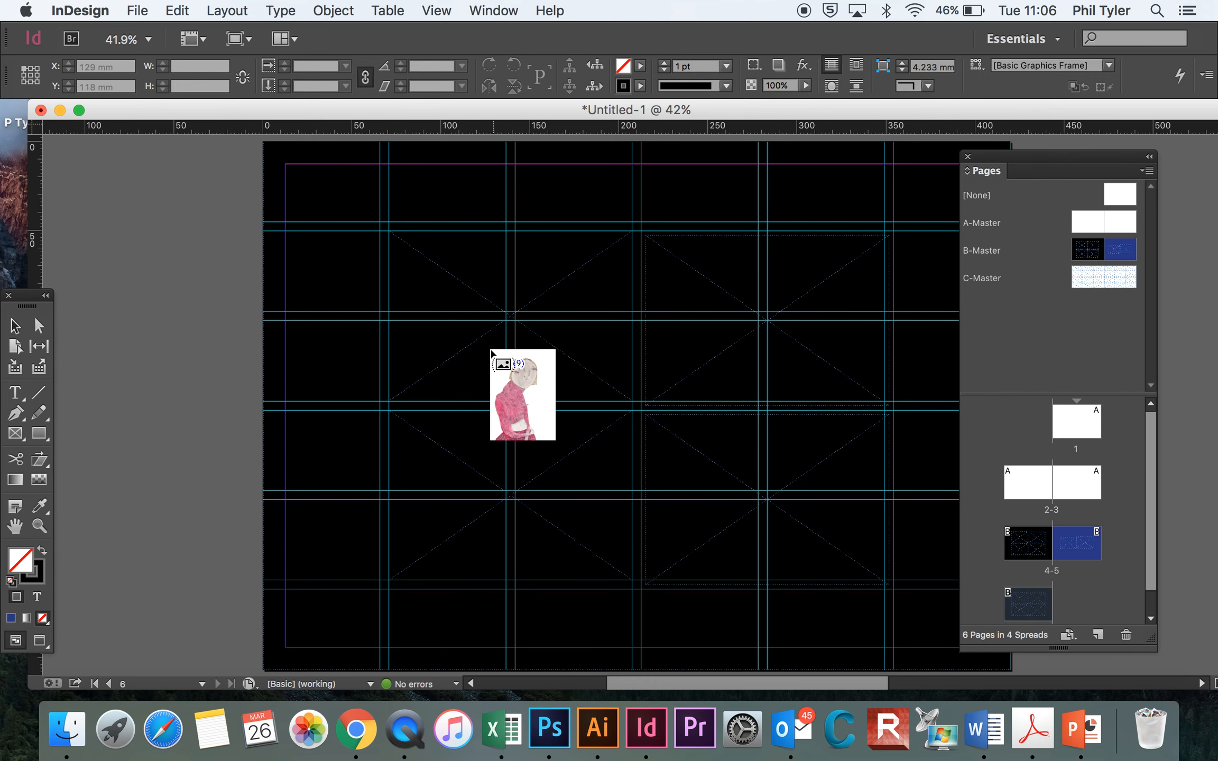
Step: Place the first four loaded images into the four placeholder frames on page 6
left_click(451, 283)
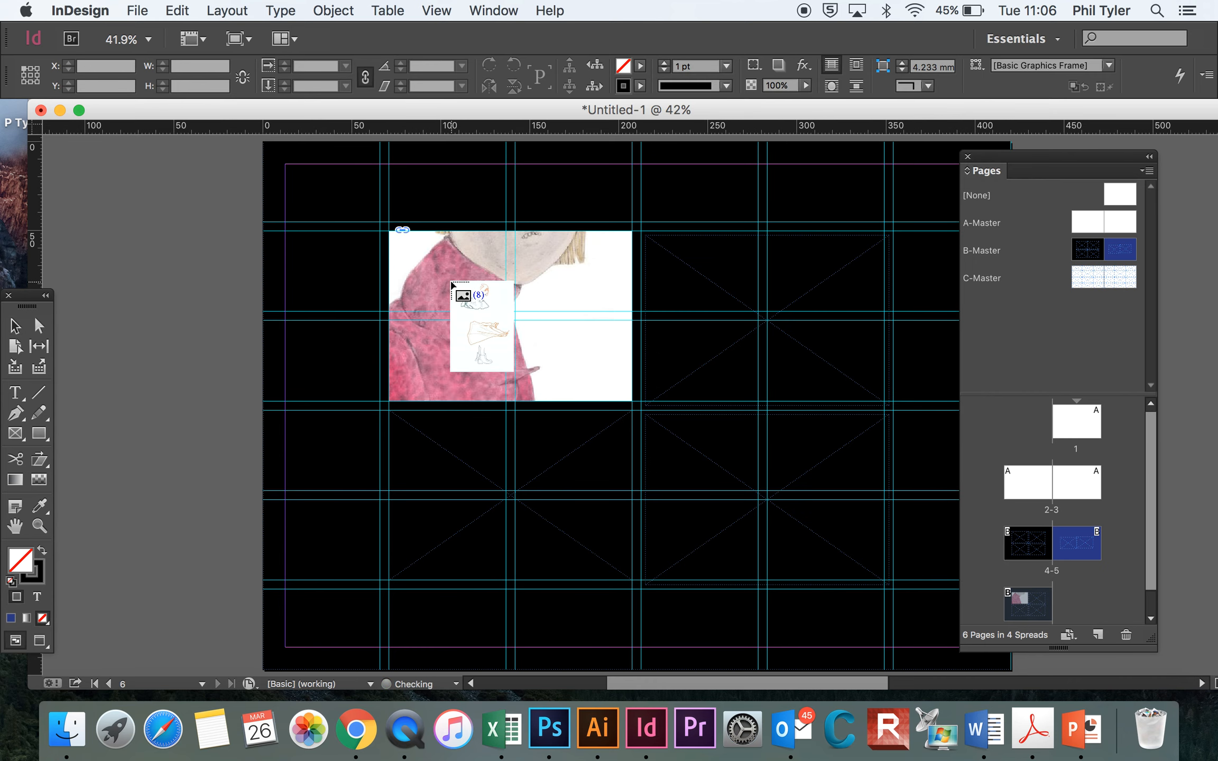
left_click(802, 297)
left_click(550, 444)
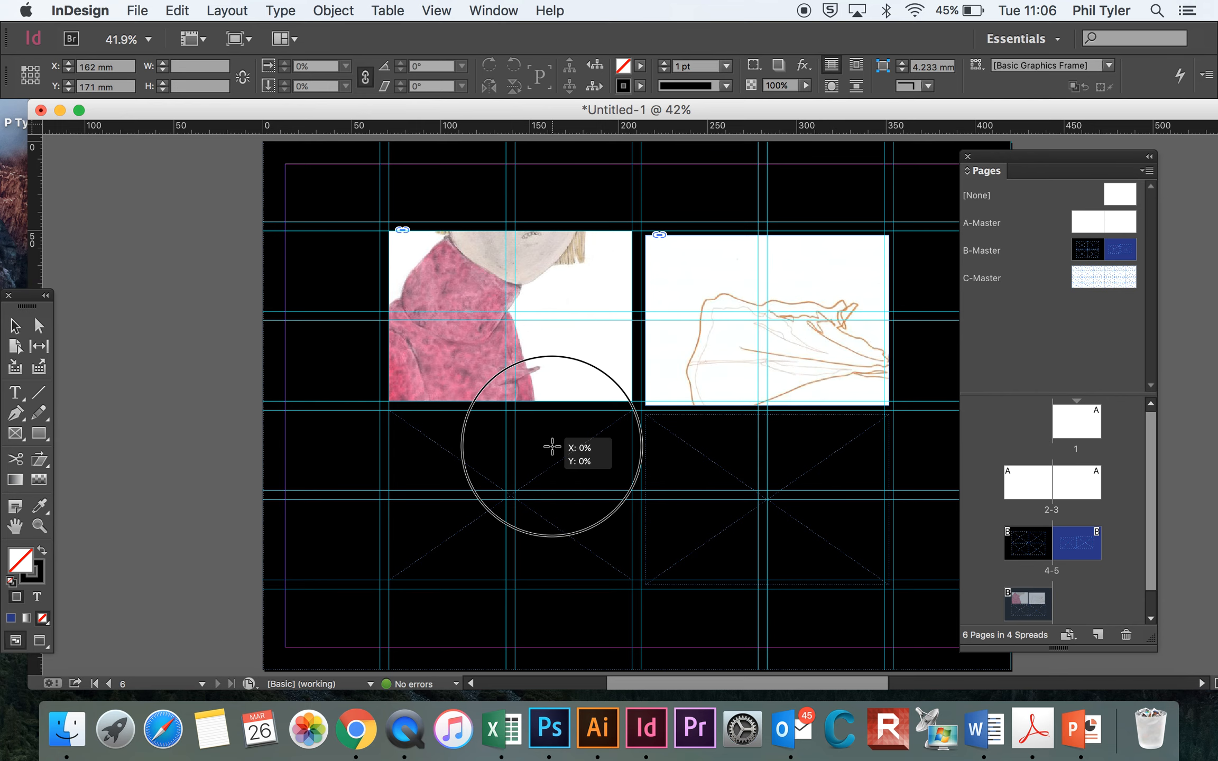
left_click(734, 449)
Step: Place the next four loaded images into the two-by-two block of placeholder frames on black page 4
scroll(737, 456, "right", 10)
scroll(738, 456, "up", 1)
scroll(738, 456, "left", 5)
scroll(737, 456, "down", 1)
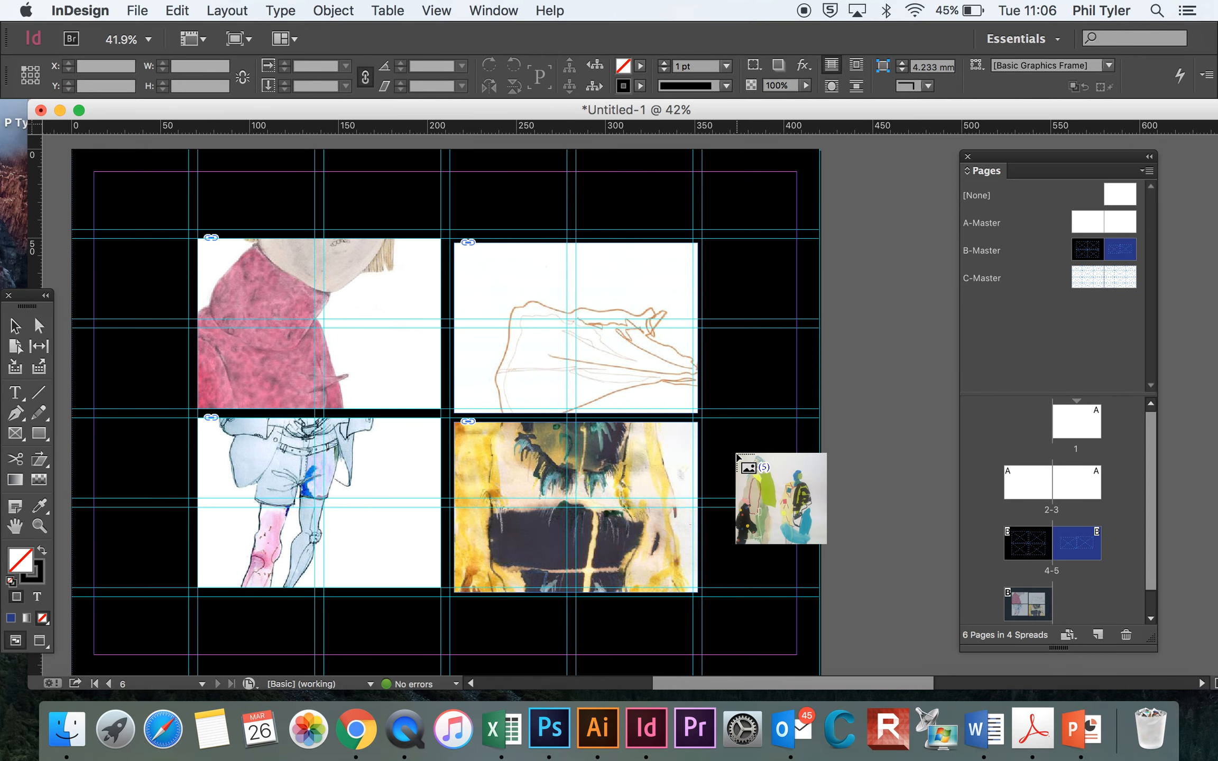
scroll(738, 456, "right", 2)
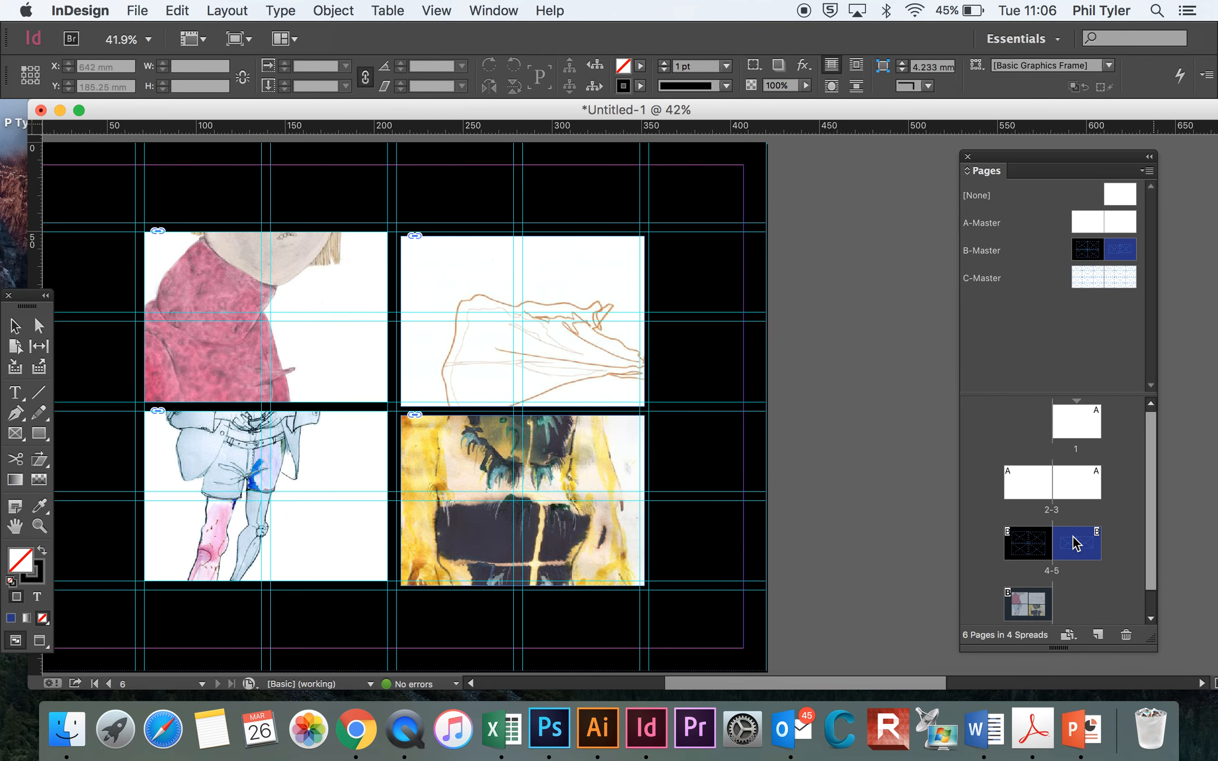
scroll(756, 494, "right", 7)
scroll(756, 494, "down", 2)
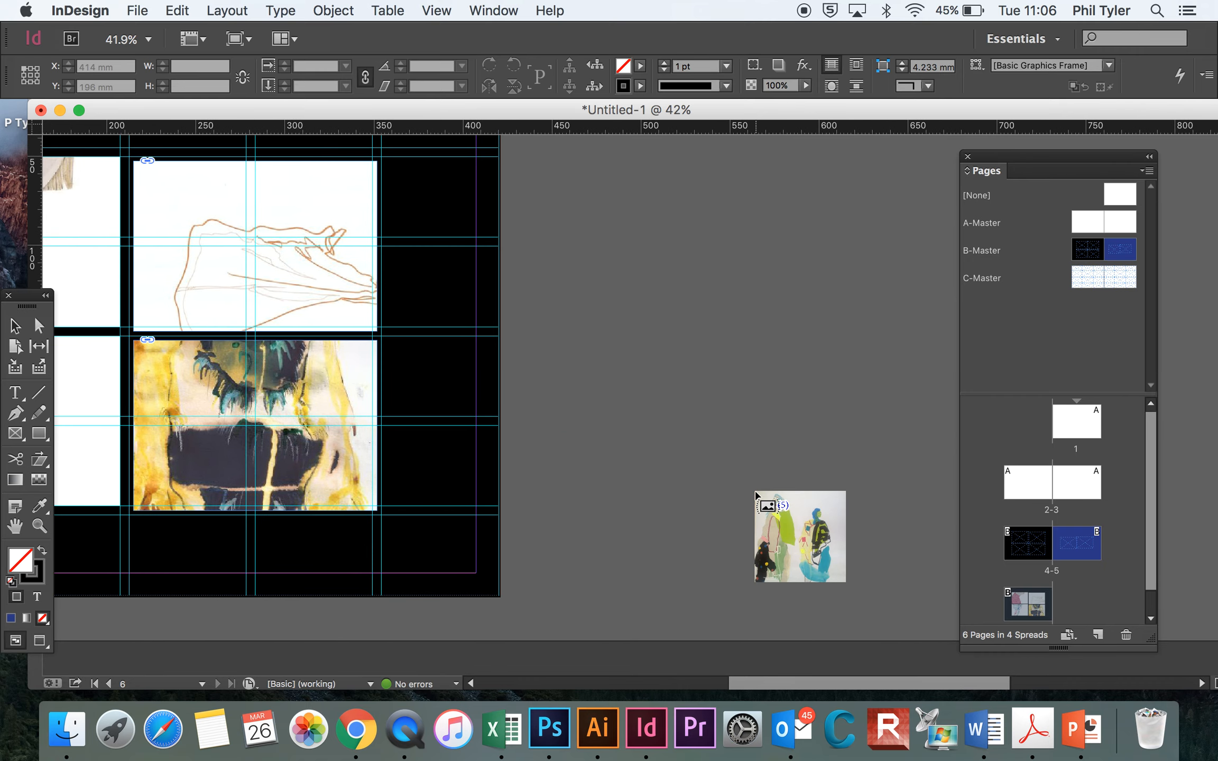
scroll(756, 494, "up", 10)
scroll(756, 494, "left", 3)
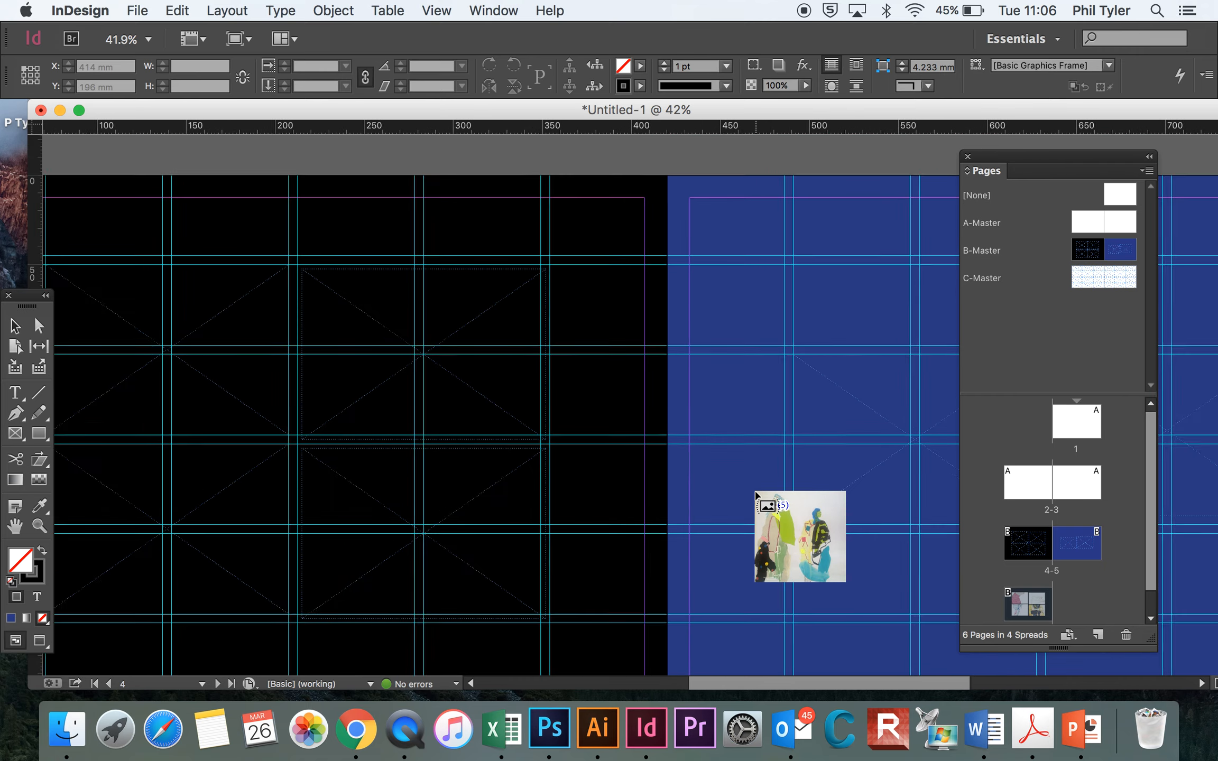
scroll(756, 493, "left", 2)
scroll(756, 492, "down", 1)
left_click(229, 317)
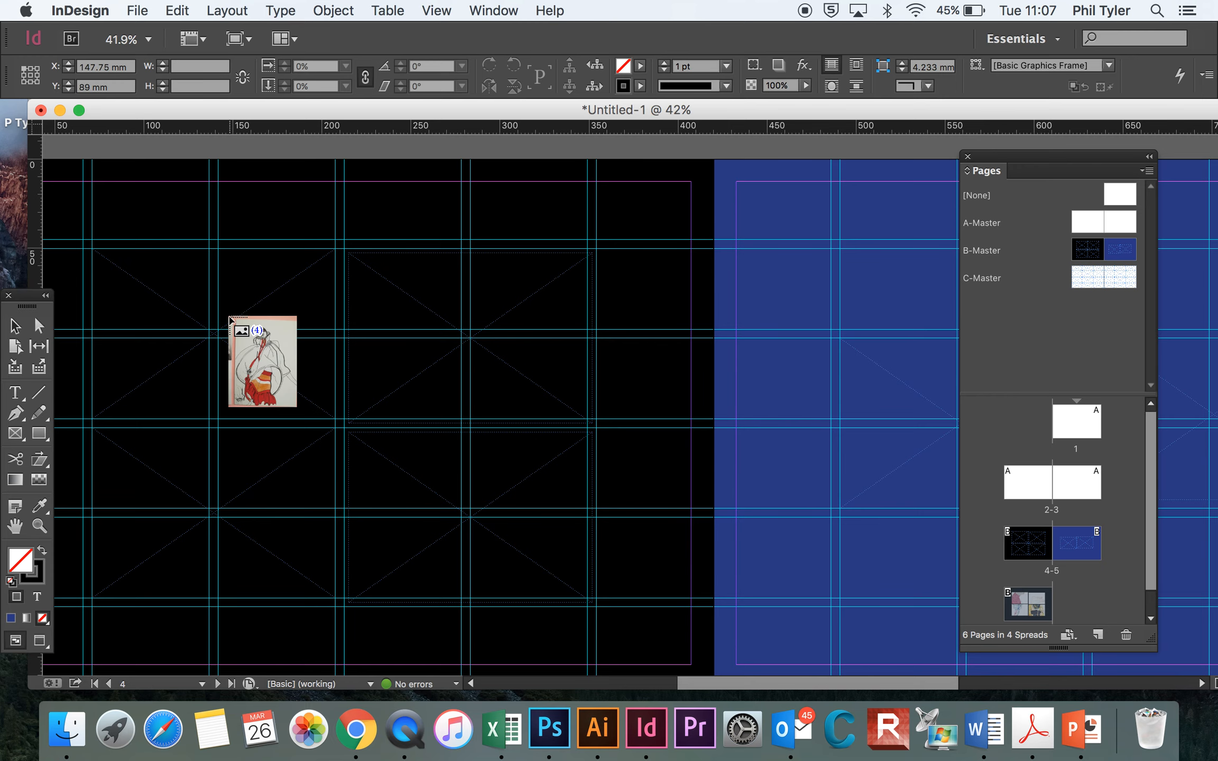
left_click(444, 296)
left_click(210, 479)
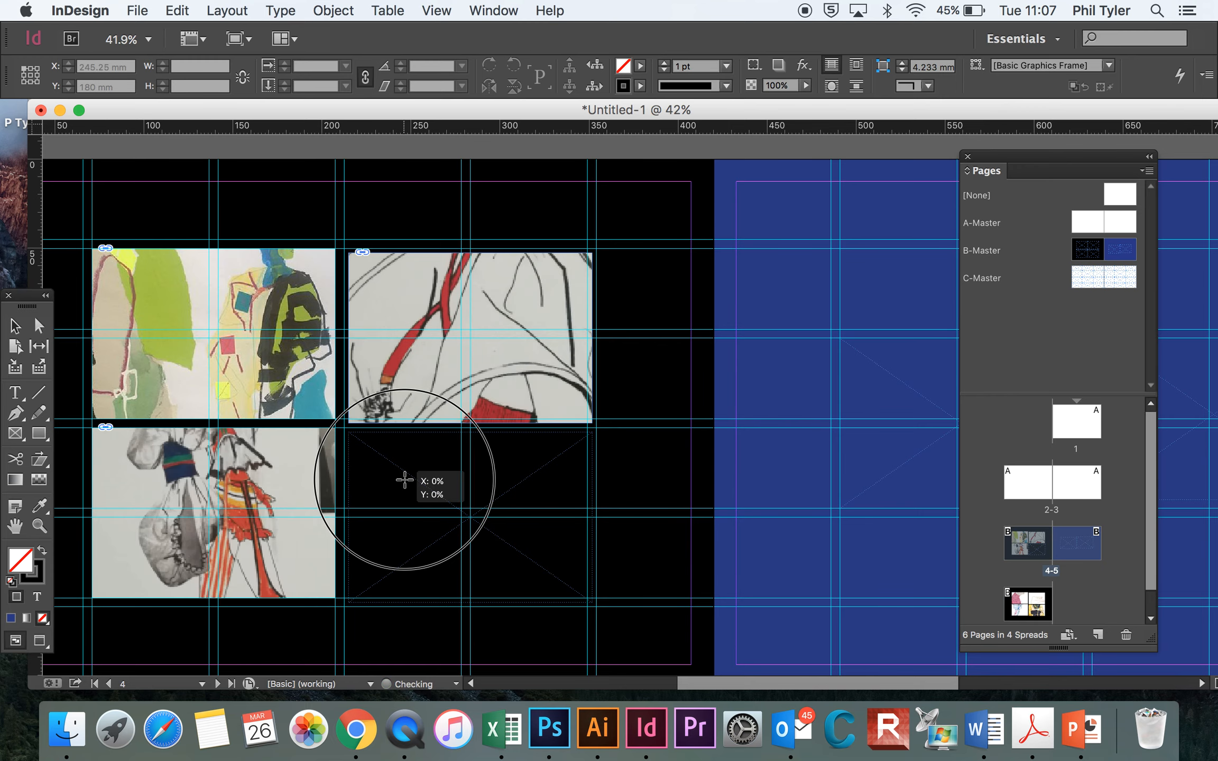
left_click(405, 480)
Step: Place the last loaded image, the white paper figure, into the blue background frame of page 5
scroll(762, 476, "right", 4)
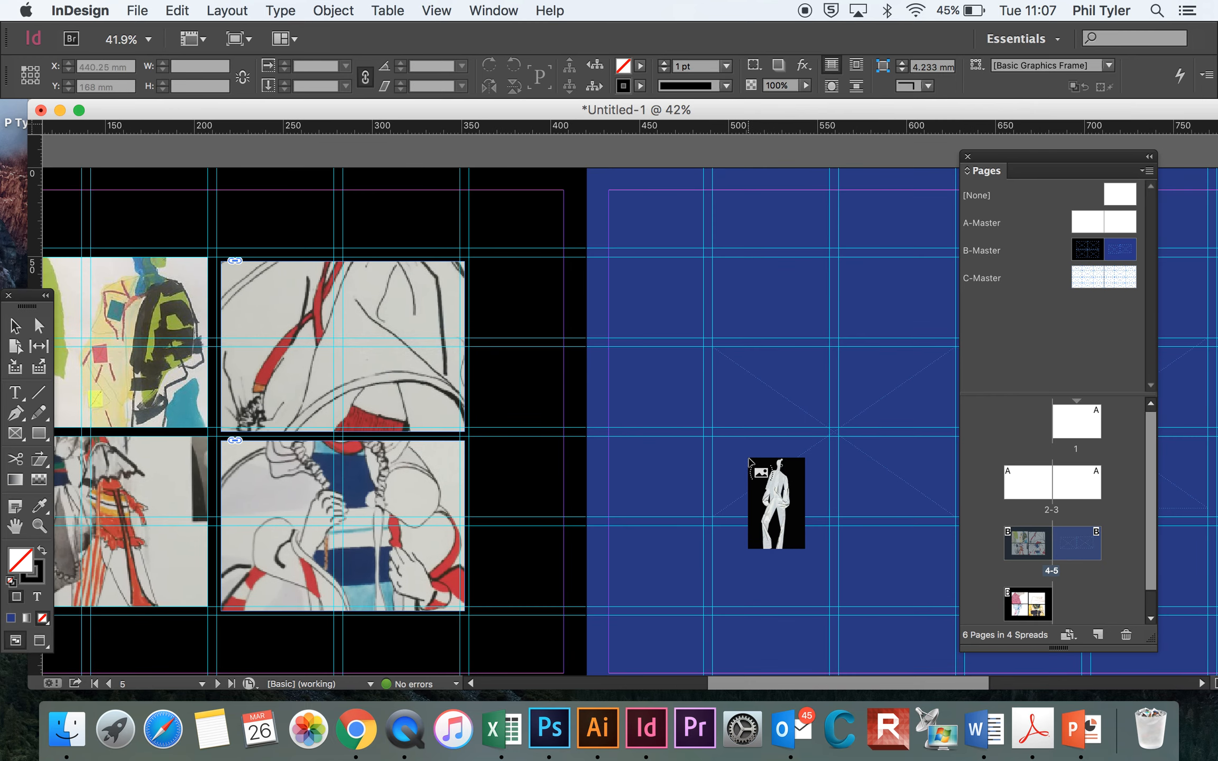
left_click_drag(649, 221, 650, 224)
left_click(909, 422)
key("super+0")
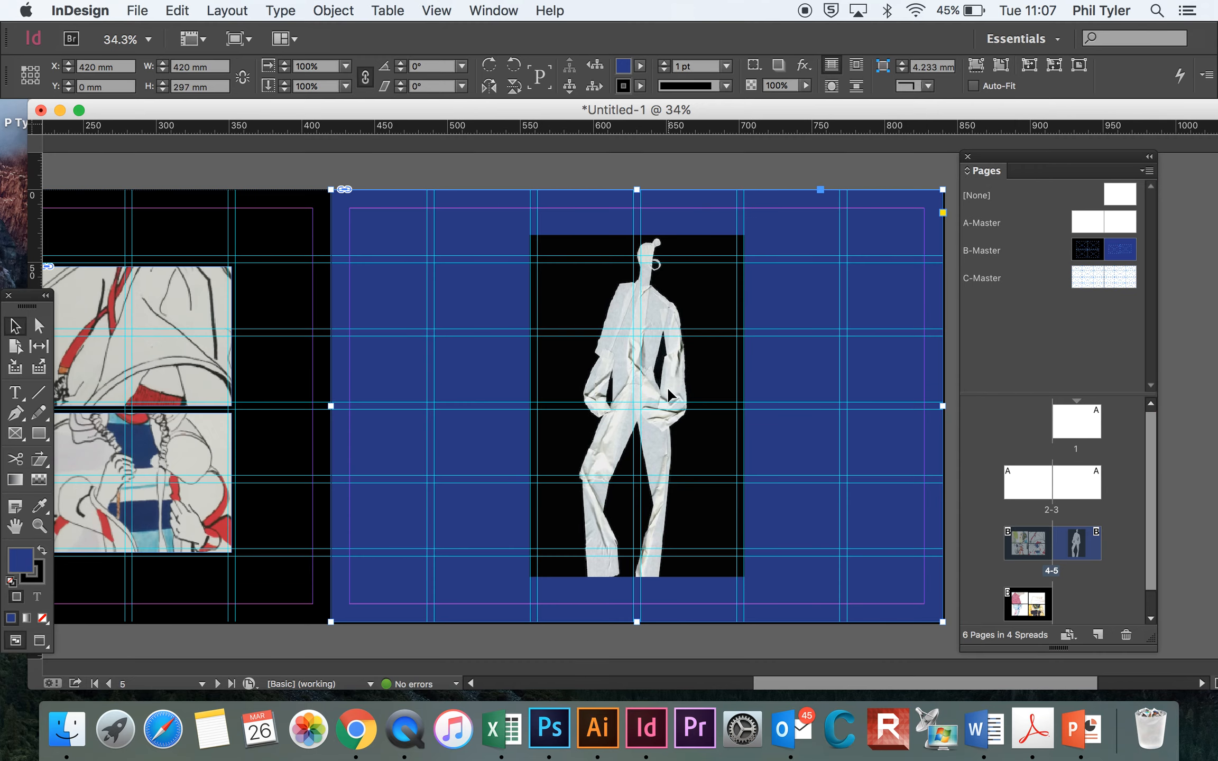
Step: Reposition the image inside the upper-left frame on page 4 so the figures' heads fall within the frame
scroll(668, 389, "left", 5)
scroll(668, 394, "left", 3)
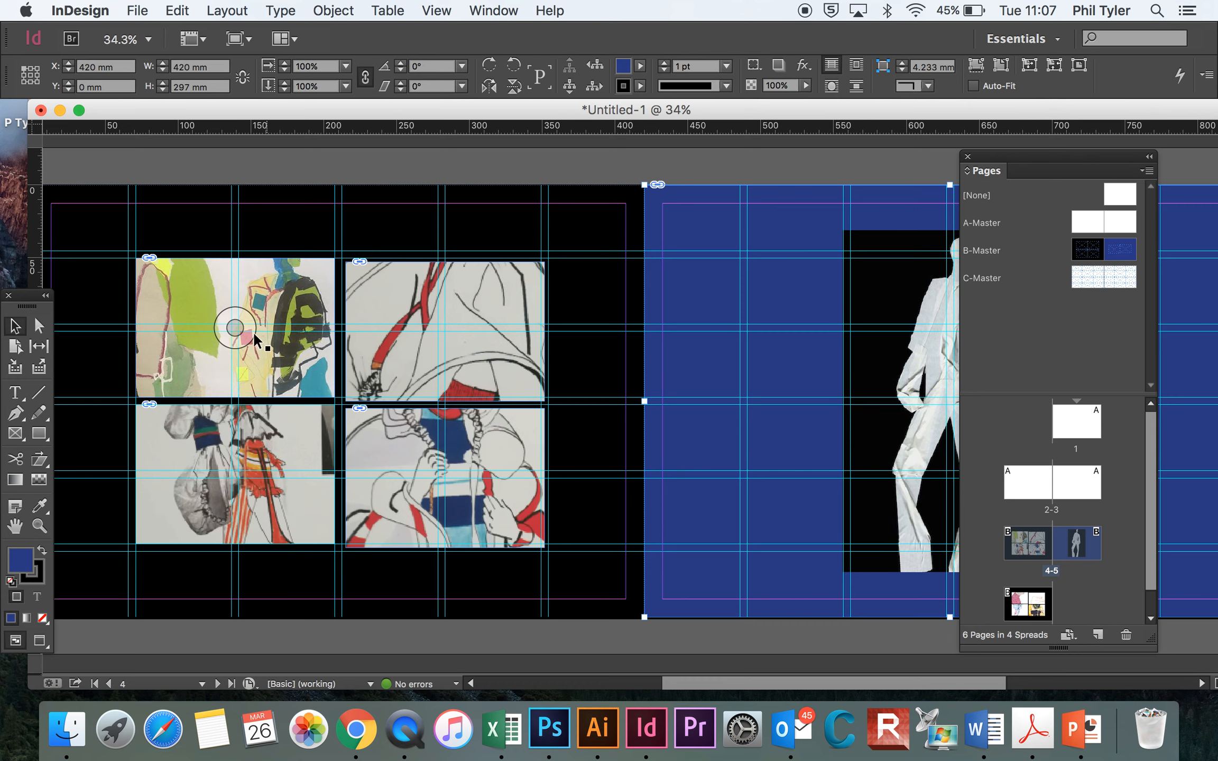
left_click_drag(234, 332, 231, 378)
left_click_drag(230, 317, 237, 338)
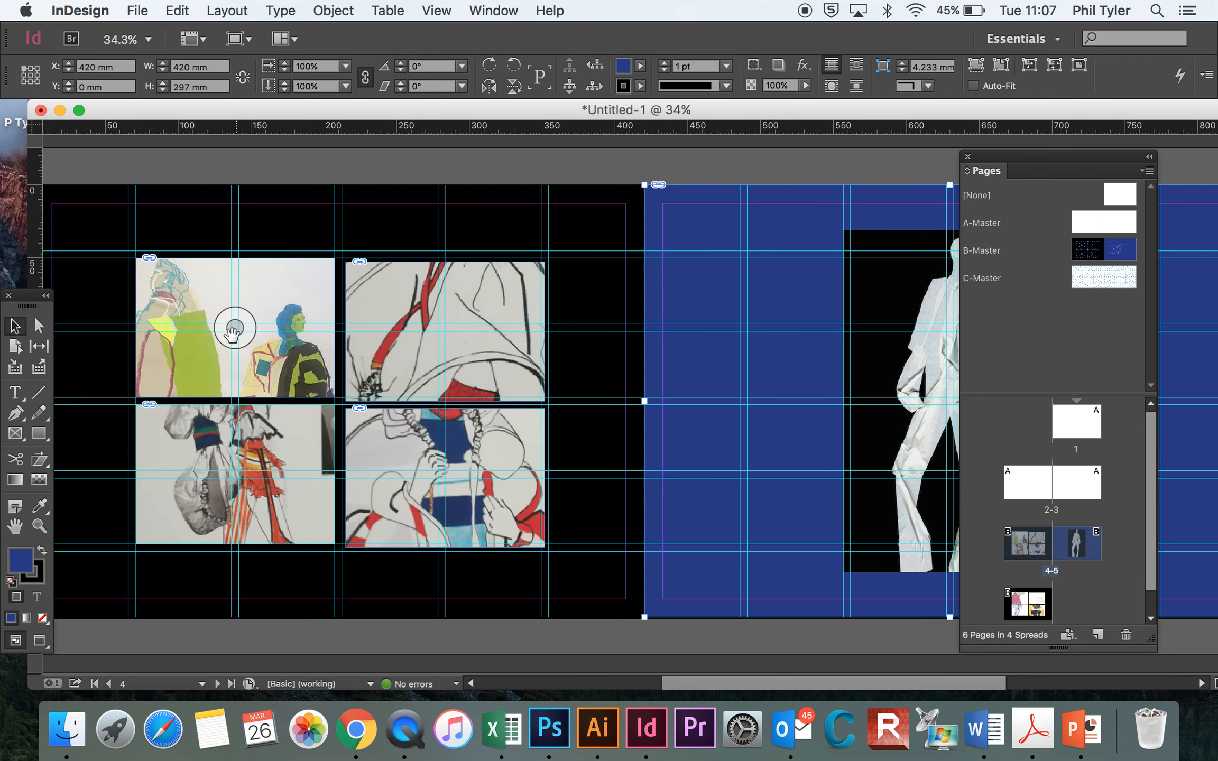
Step: Reposition the images inside the other three frames on page 4 so each figure's head falls within its frame
left_click(479, 328)
left_click_drag(441, 330, 444, 388)
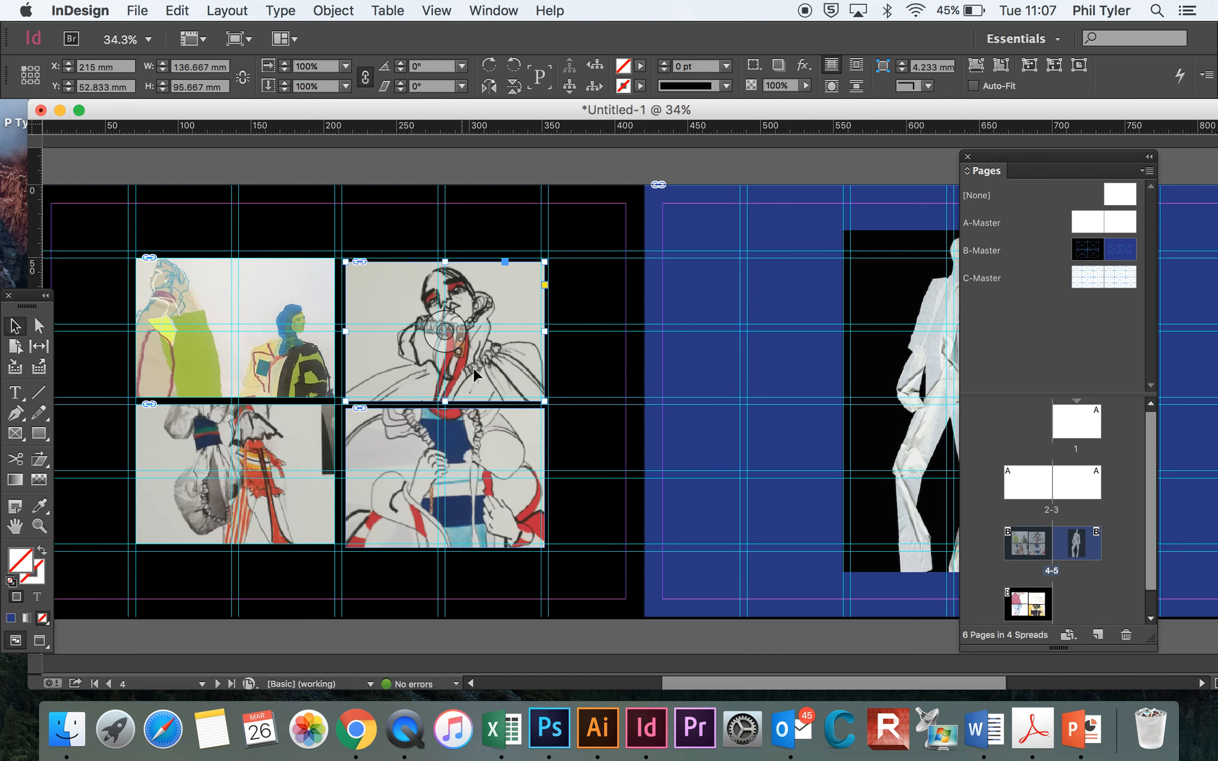
left_click_drag(235, 473, 236, 529)
left_click_drag(236, 466, 237, 504)
left_click(467, 460)
left_click_drag(436, 472, 436, 512)
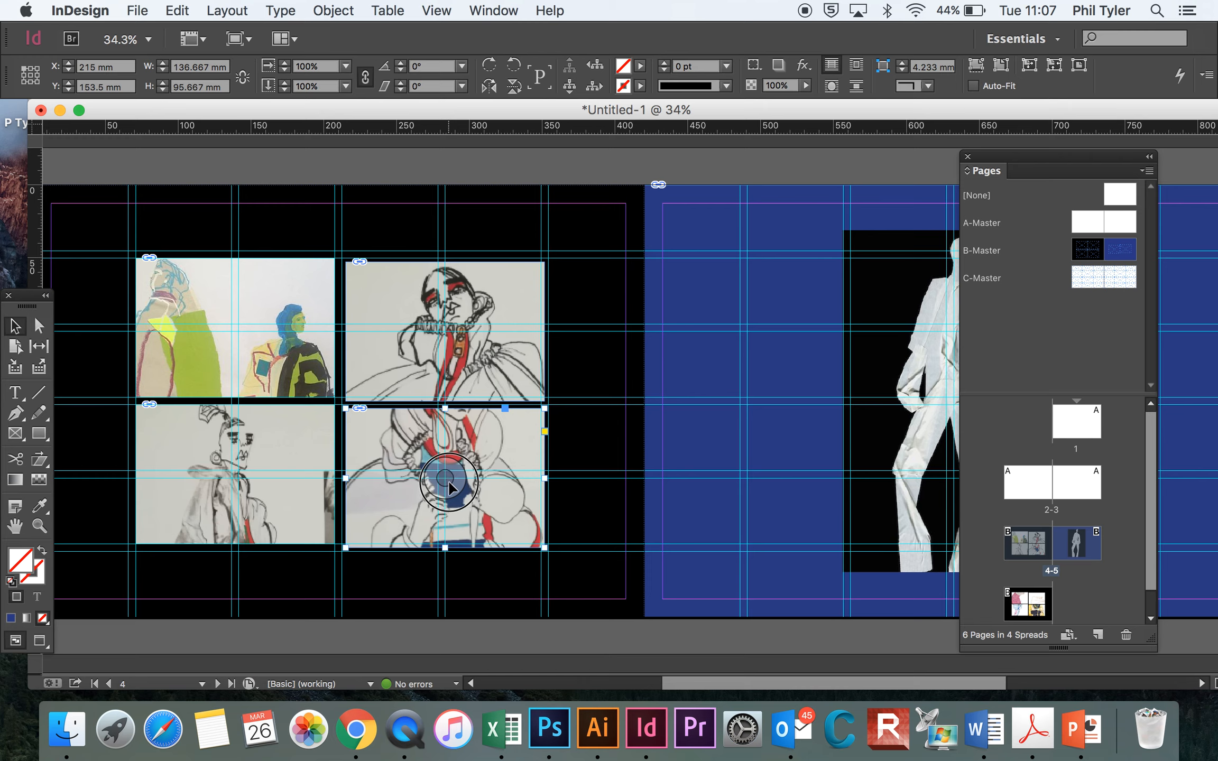
left_click_drag(453, 474, 453, 497)
Step: Apply Fill Frame Proportionally to the upper-left frame on page 6 and shift its image down so the whole face fits inside
scroll(555, 456, "right", 5)
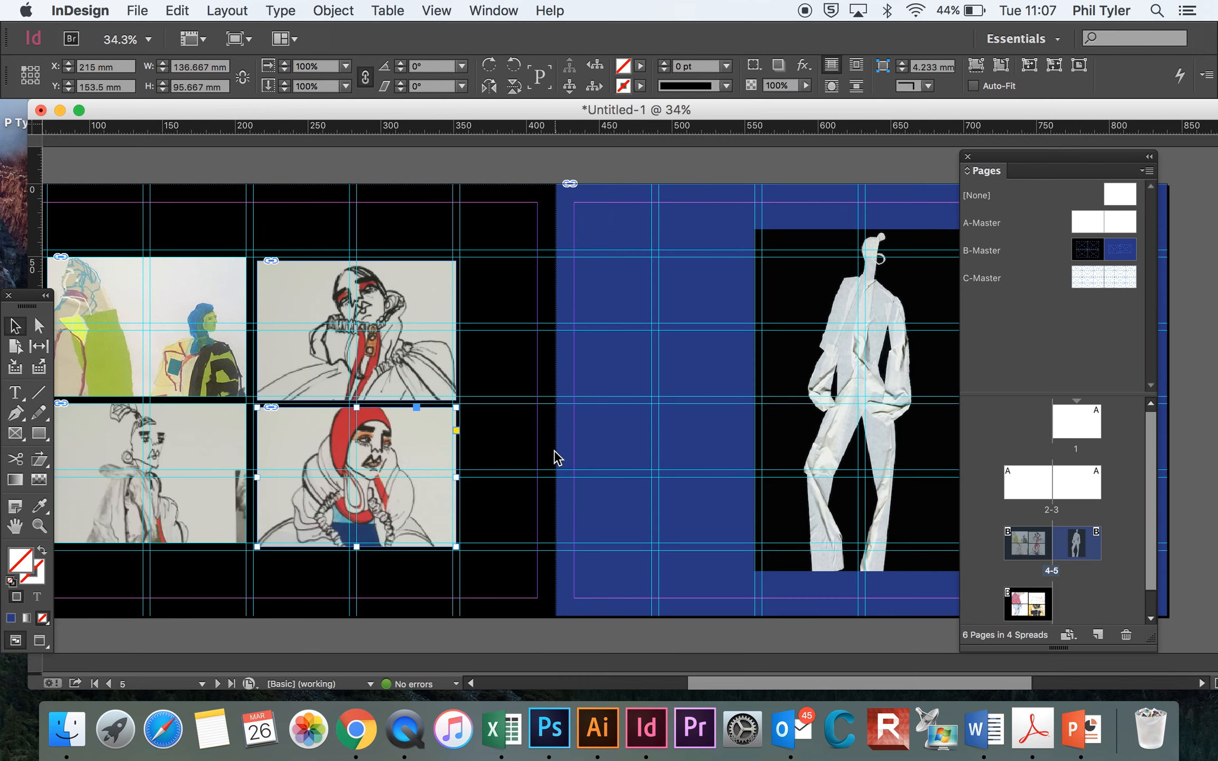
scroll(561, 439, "up", 5)
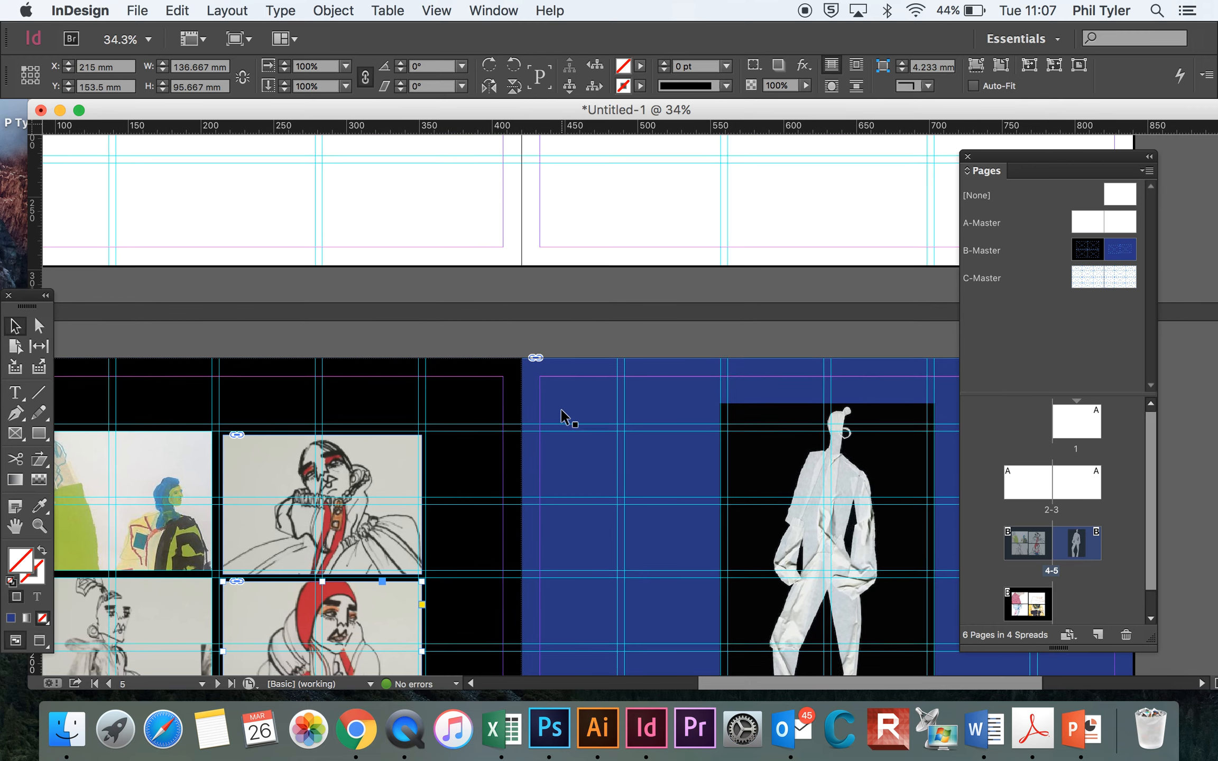
scroll(563, 418, "down", 8)
scroll(566, 416, "down", 10)
scroll(566, 416, "left", 5)
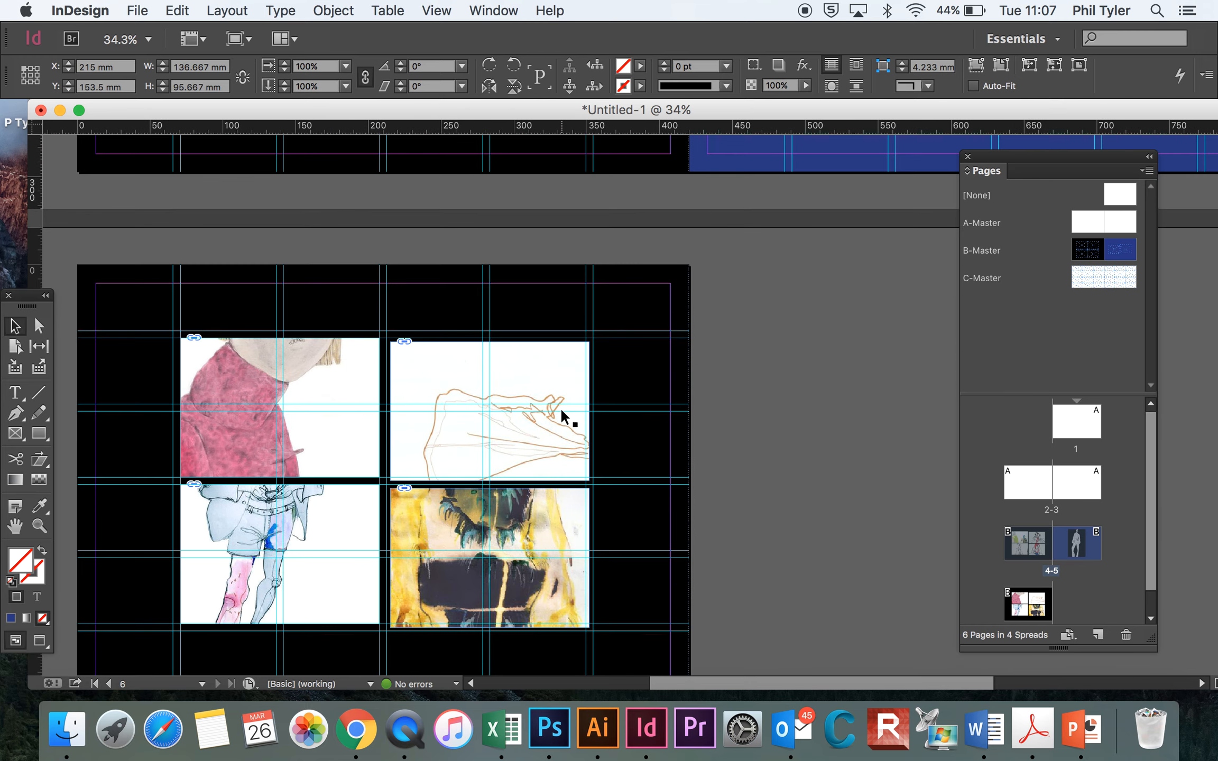
left_click(305, 431)
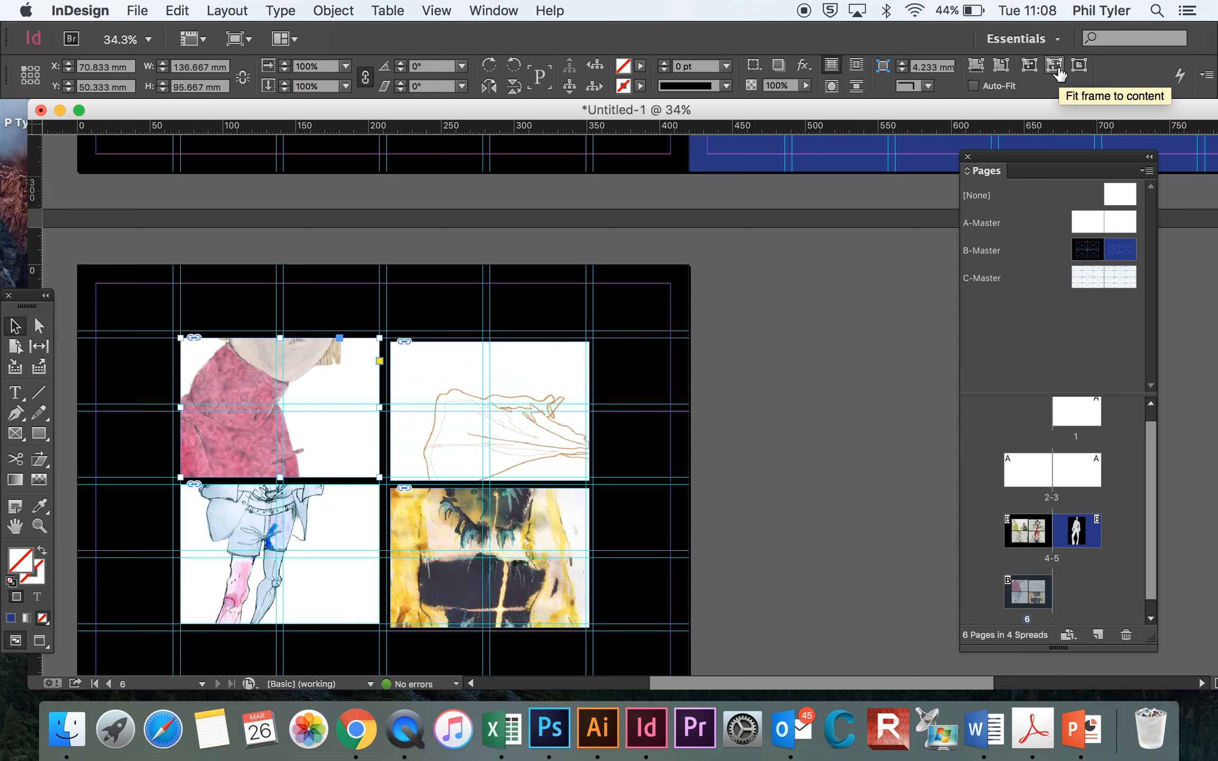
left_click(976, 66)
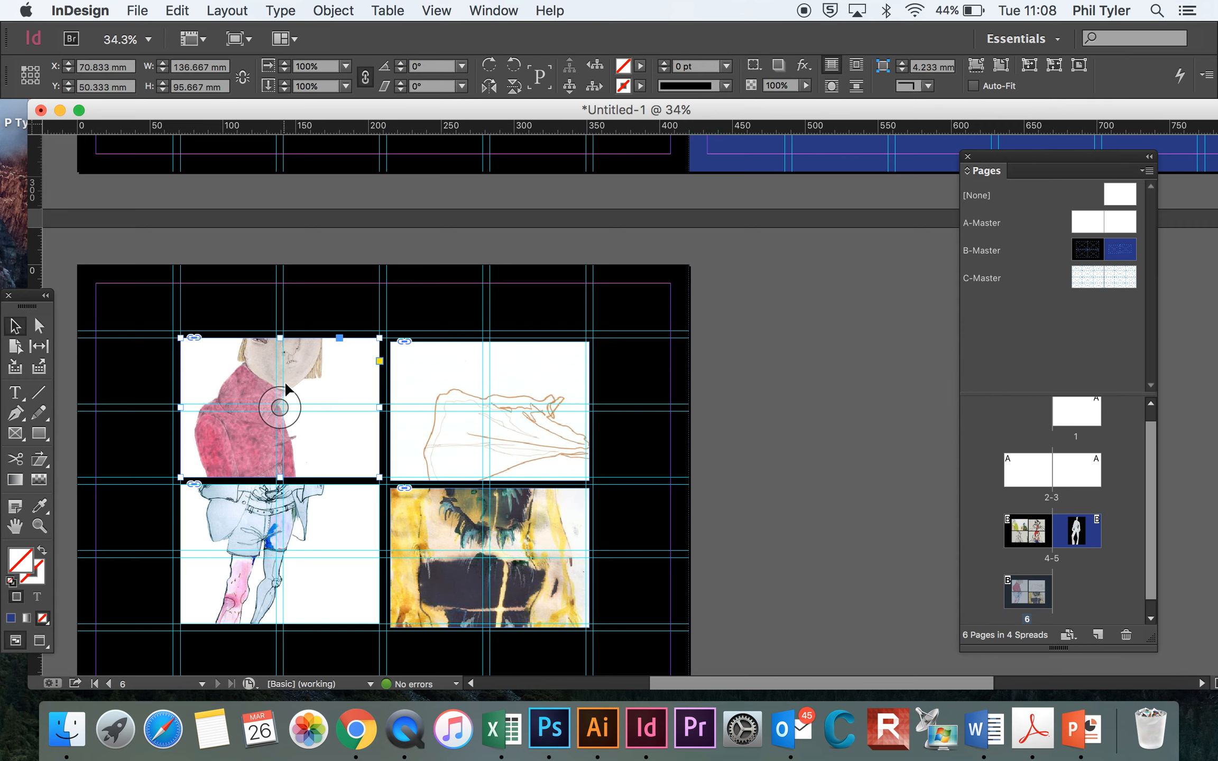
mouse_move(281, 408)
left_mouse_down()
mouse_move(280, 437)
mouse_move(283, 417)
left_mouse_up()
Step: On page 6, apply Fit Content Proportionally to the upper-right image and Fit Content to Frame to the lower-left frame
left_click(488, 407)
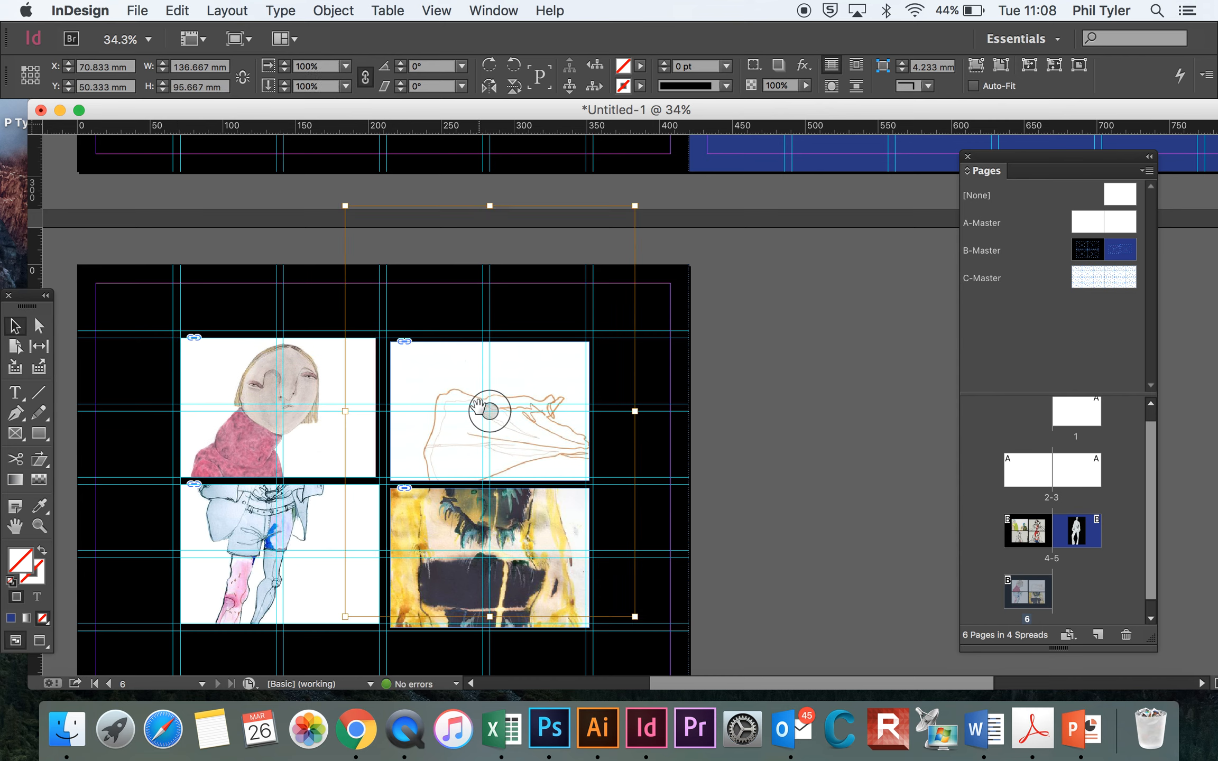
left_click(1006, 64)
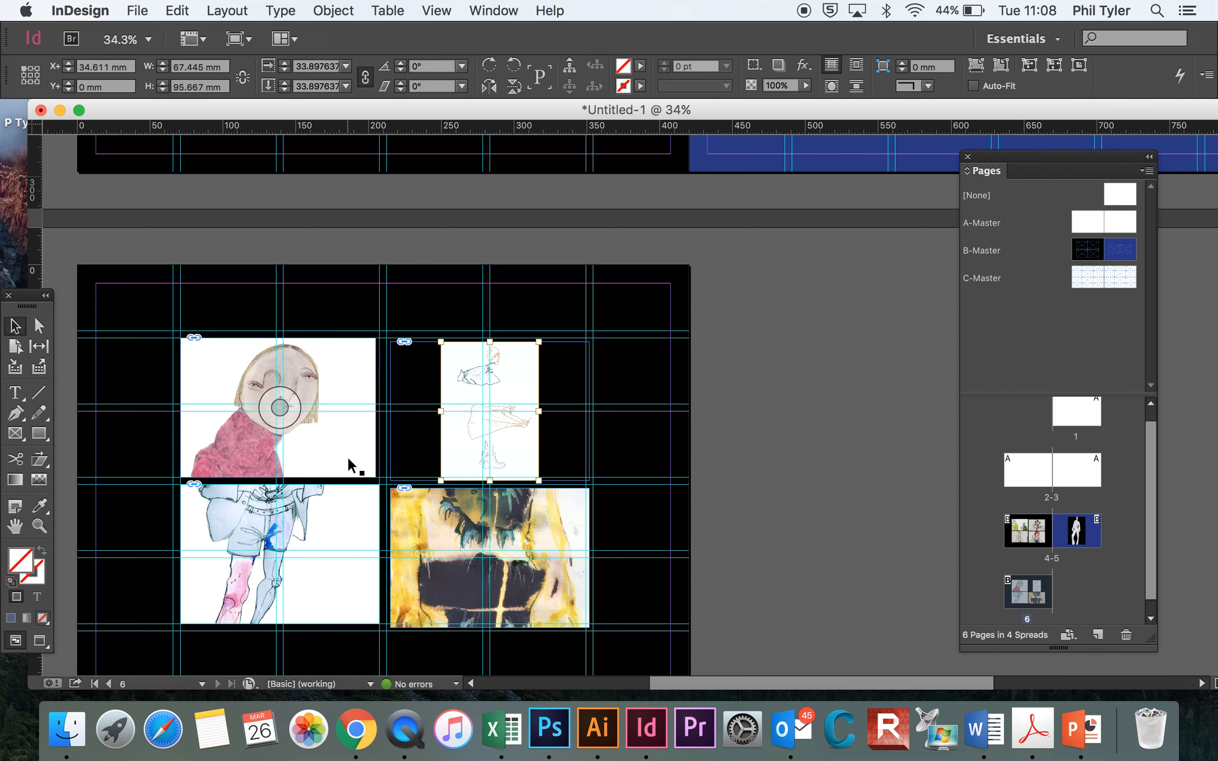
left_click(326, 552)
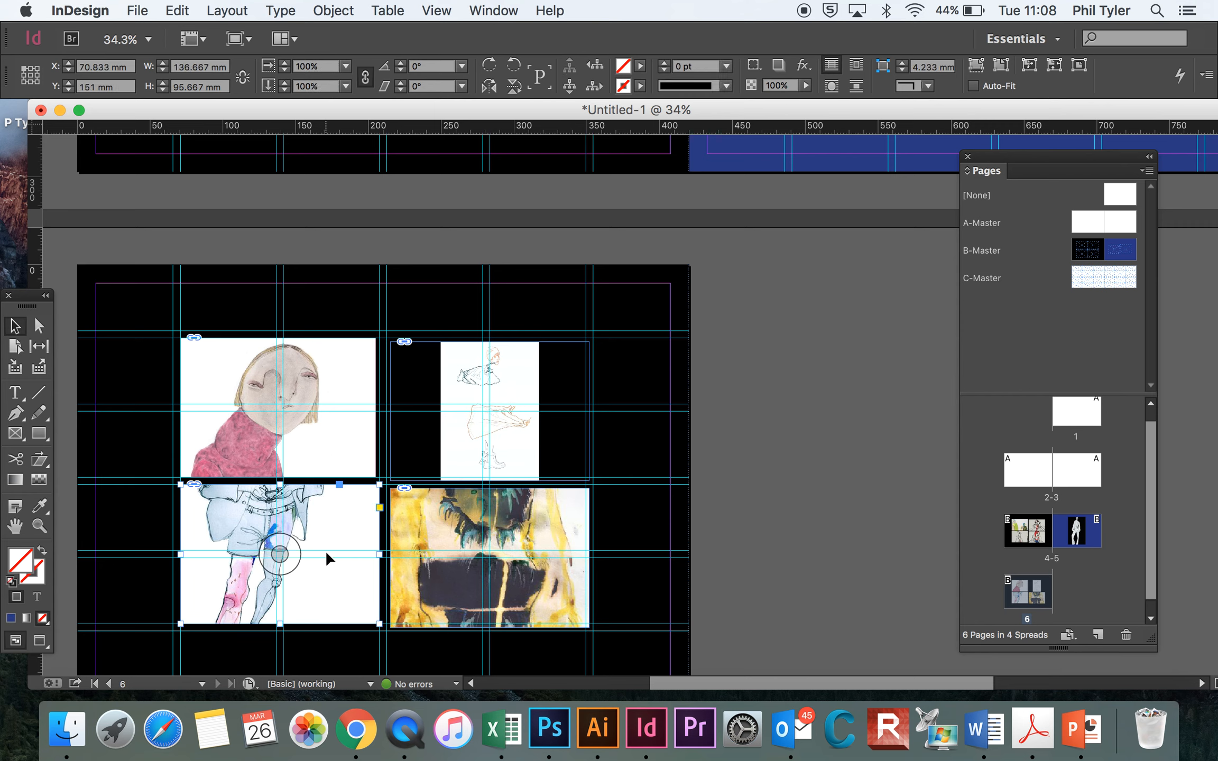
left_click(1029, 66)
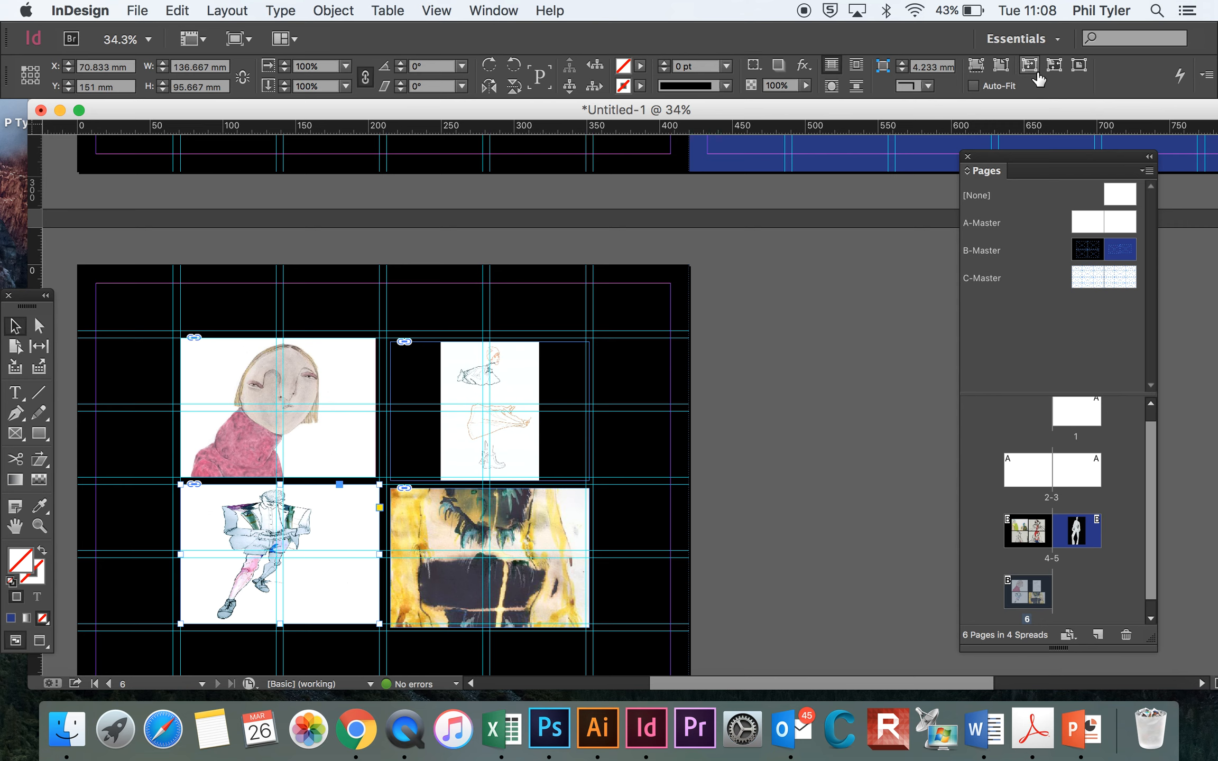
Step: Fit the lower-right frame on page 6 to its content and move it flush into the page's top-right corner
left_click(532, 590)
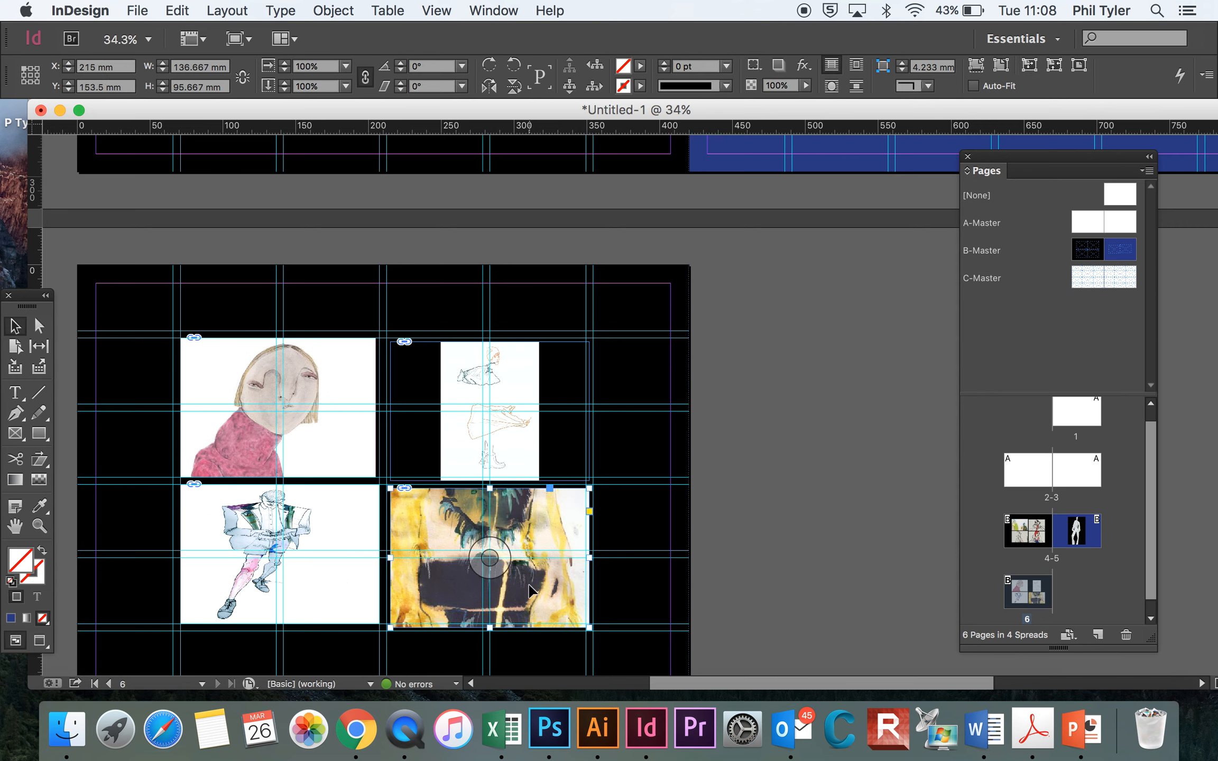
left_click(1063, 70)
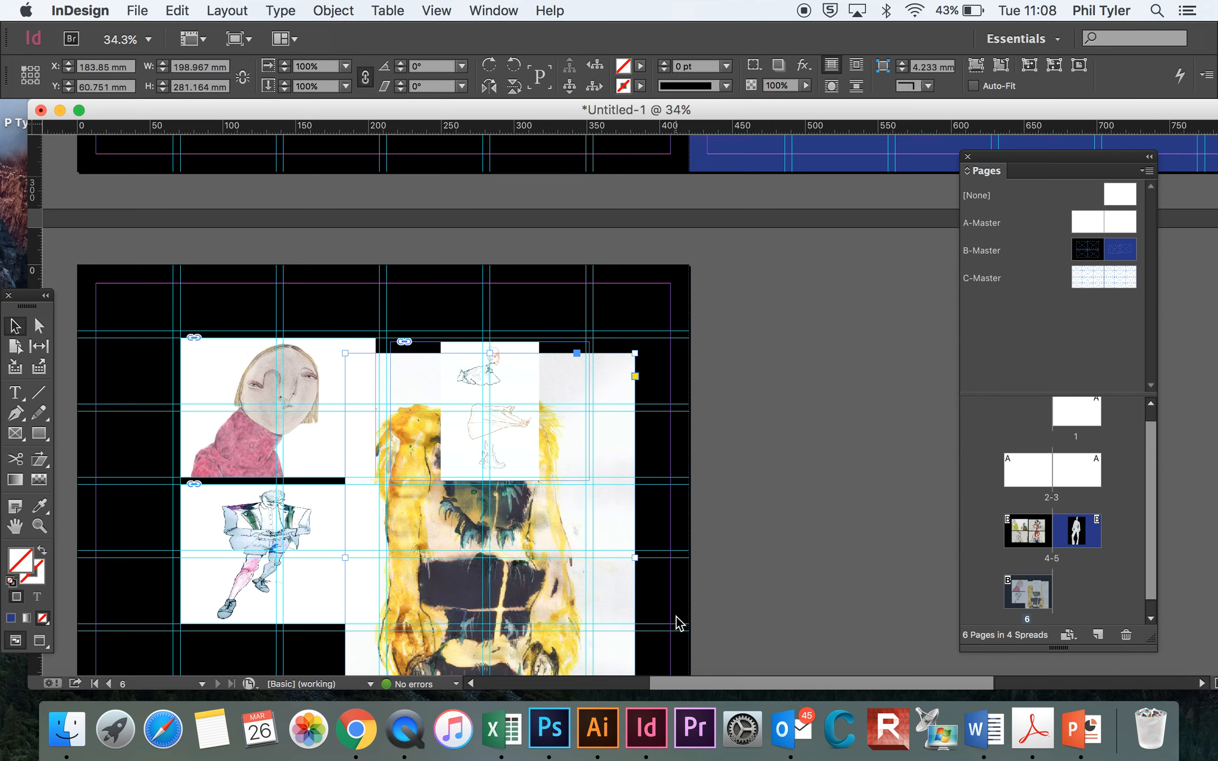
left_click_drag(566, 555, 621, 480)
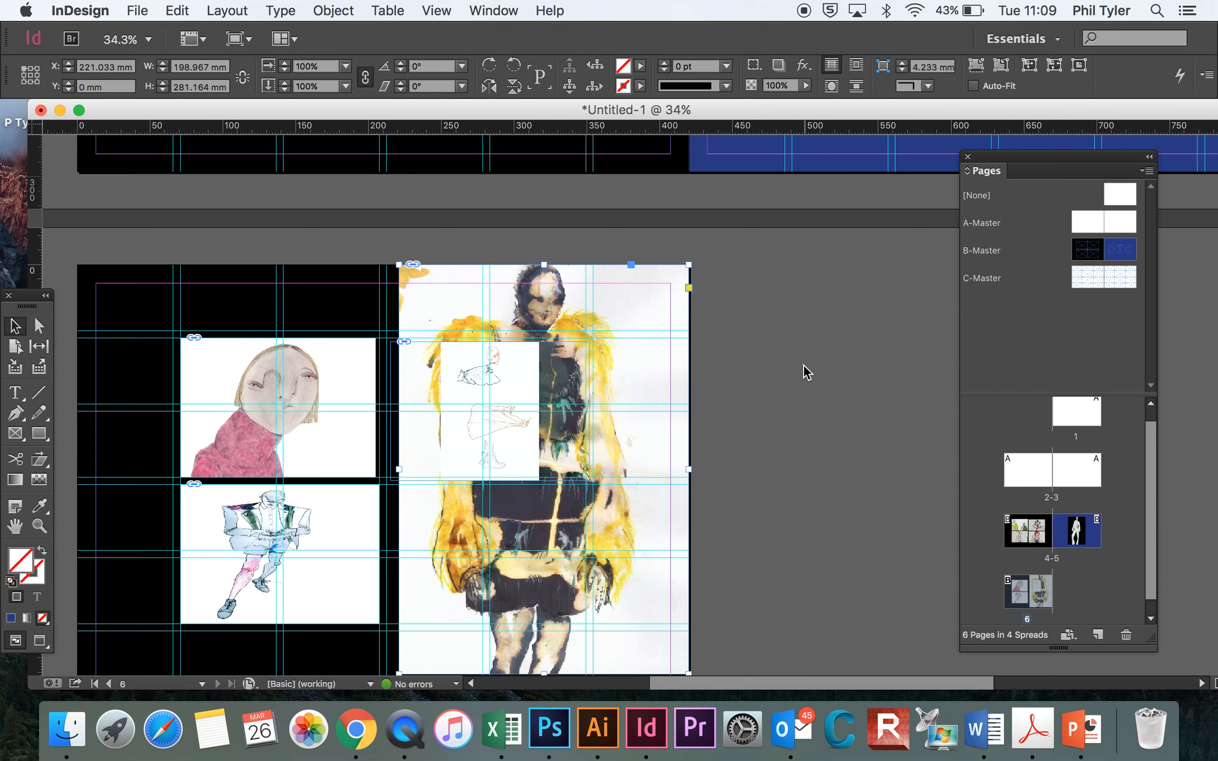
Step: Extend the painted figure's frame past the bottom edge of page 6 to a height of 300.75 mm
scroll(803, 365, "down", 3)
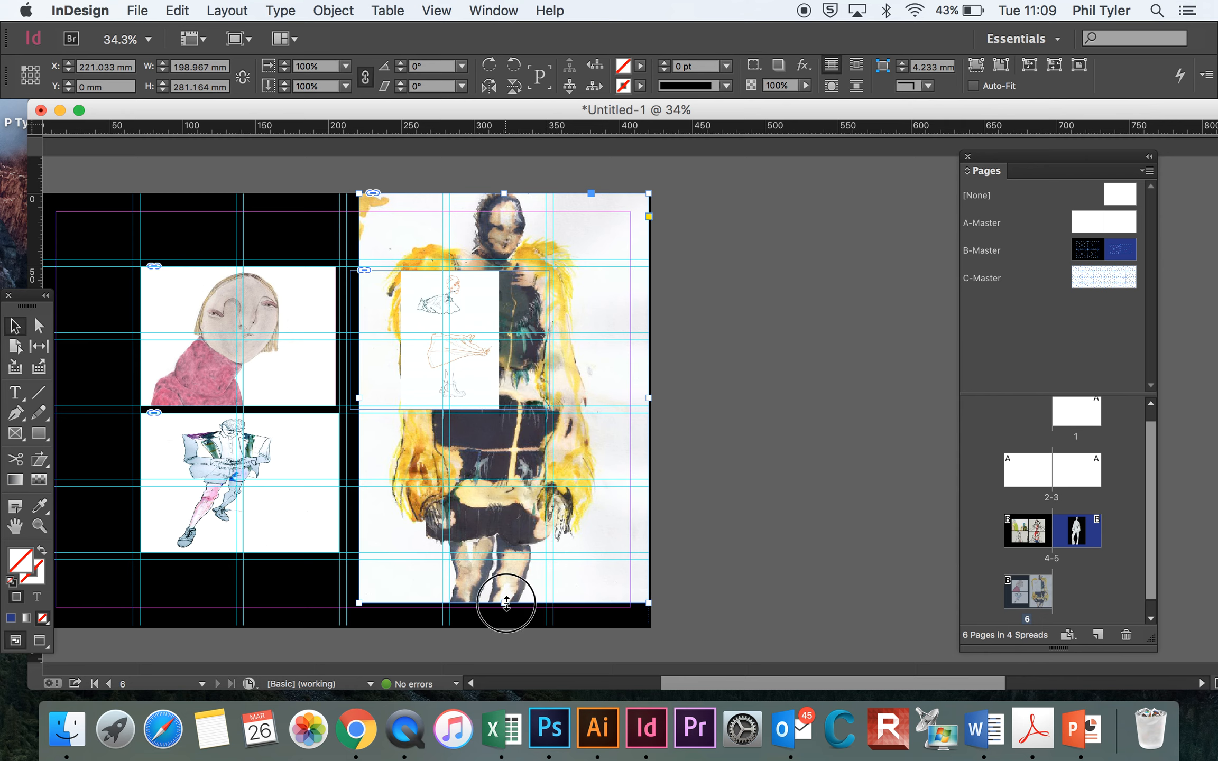
left_click_drag(506, 603, 506, 632)
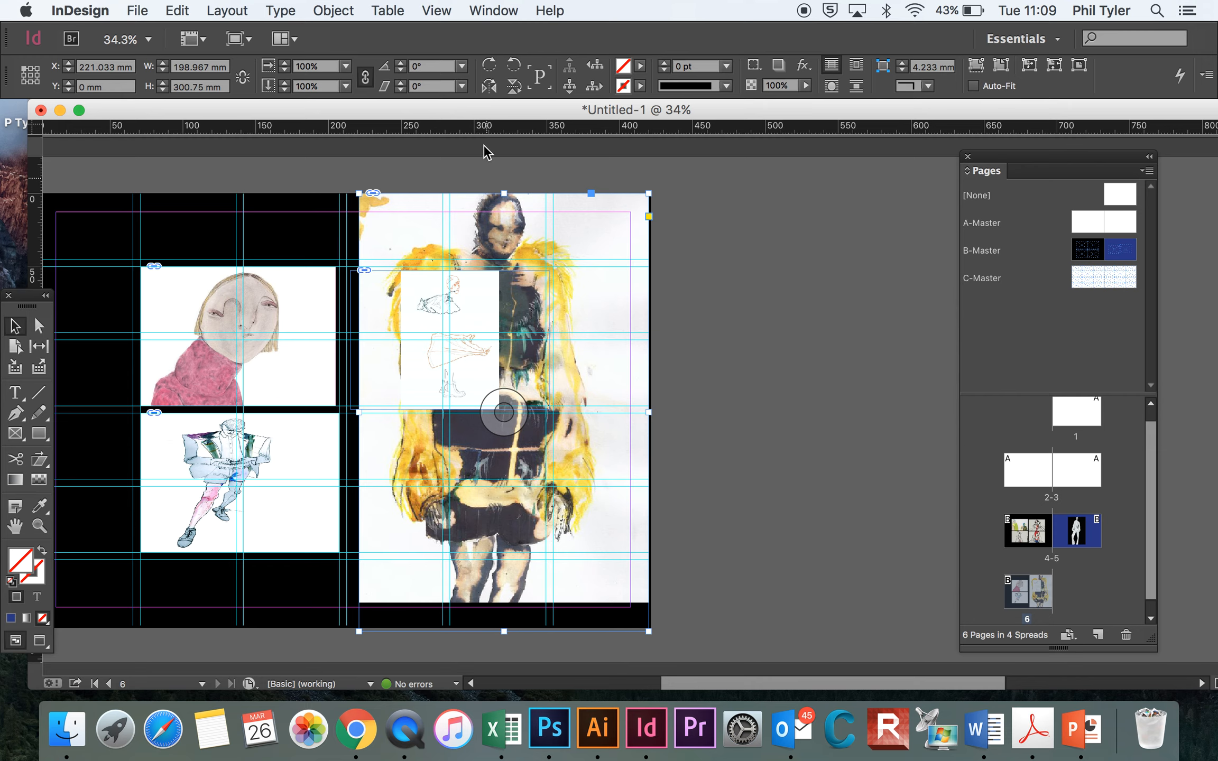
Step: Try the painted figure's frame behind the left-hand images on page 6 and return it to the page's right edge
left_click_drag(464, 111, 580, 110)
left_click_drag(547, 309, 359, 310)
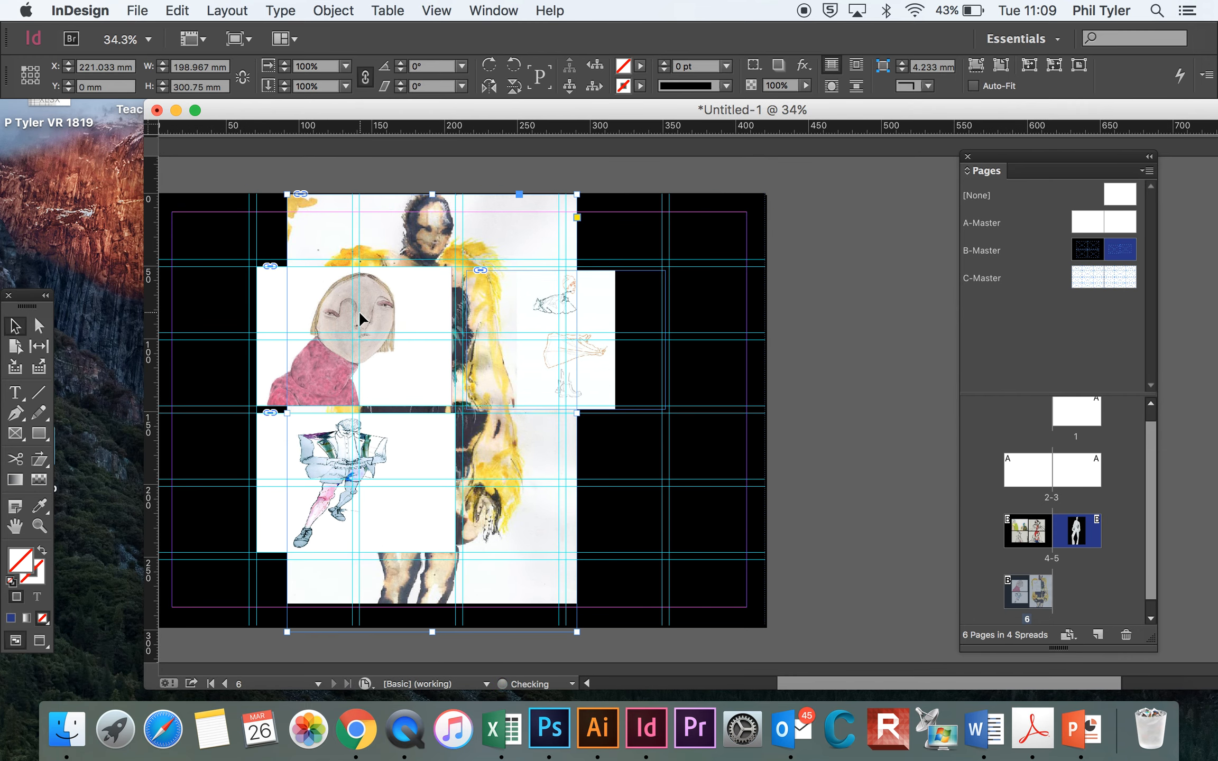
left_click_drag(500, 324, 707, 315)
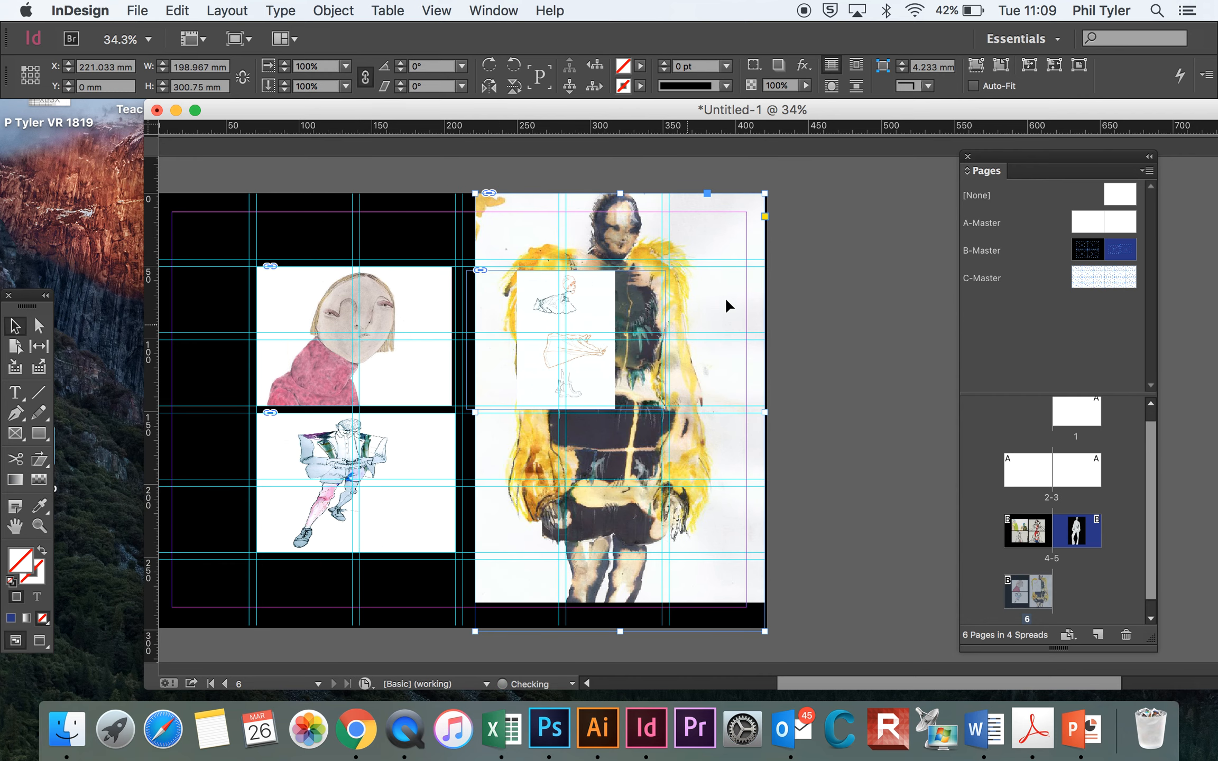